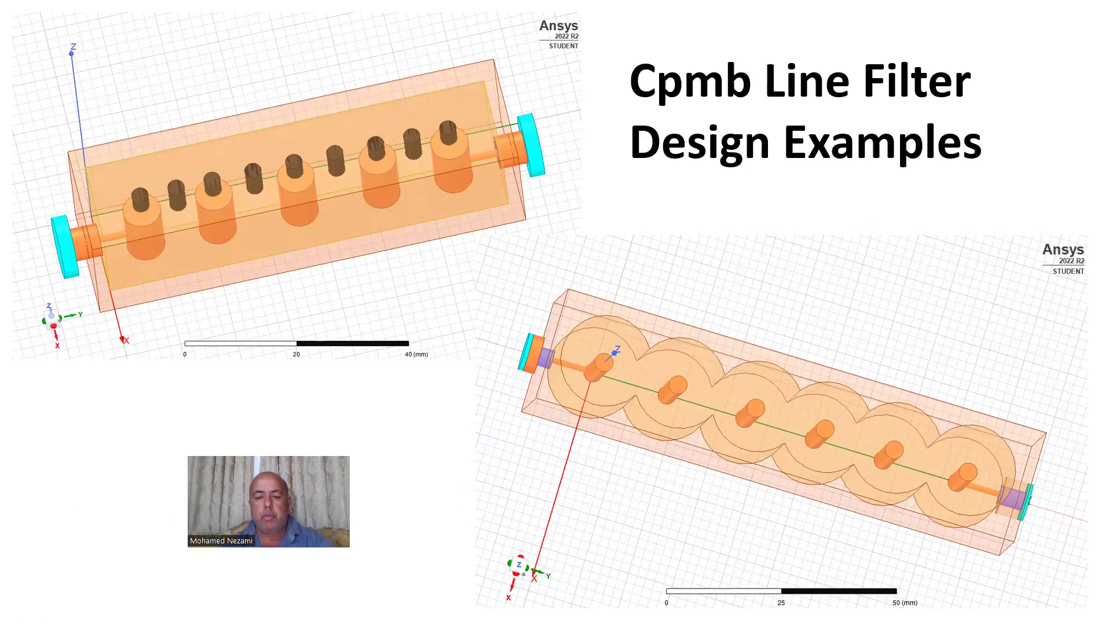
Switch from the slideshow to Ansys Electronics Desktop and display the BPF 2Ghz Combline 1 HFSS design in an oblique view
key("Escape")
key("alt+Tab")
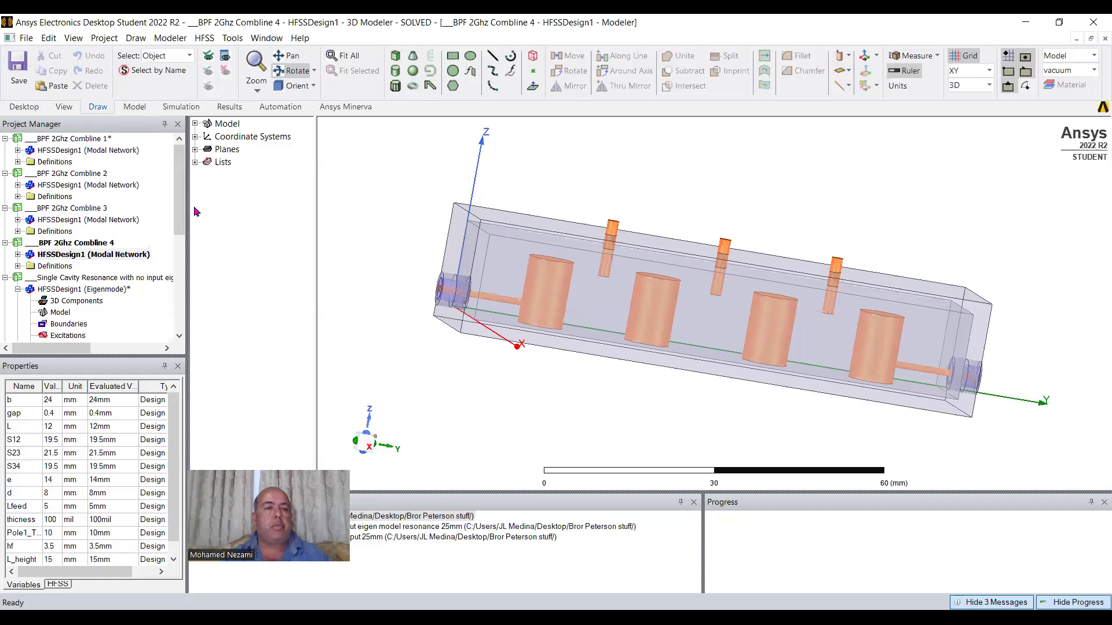
double_click(99, 151)
left_click_drag(650, 245, 673, 304)
left_click_drag(776, 293, 634, 336)
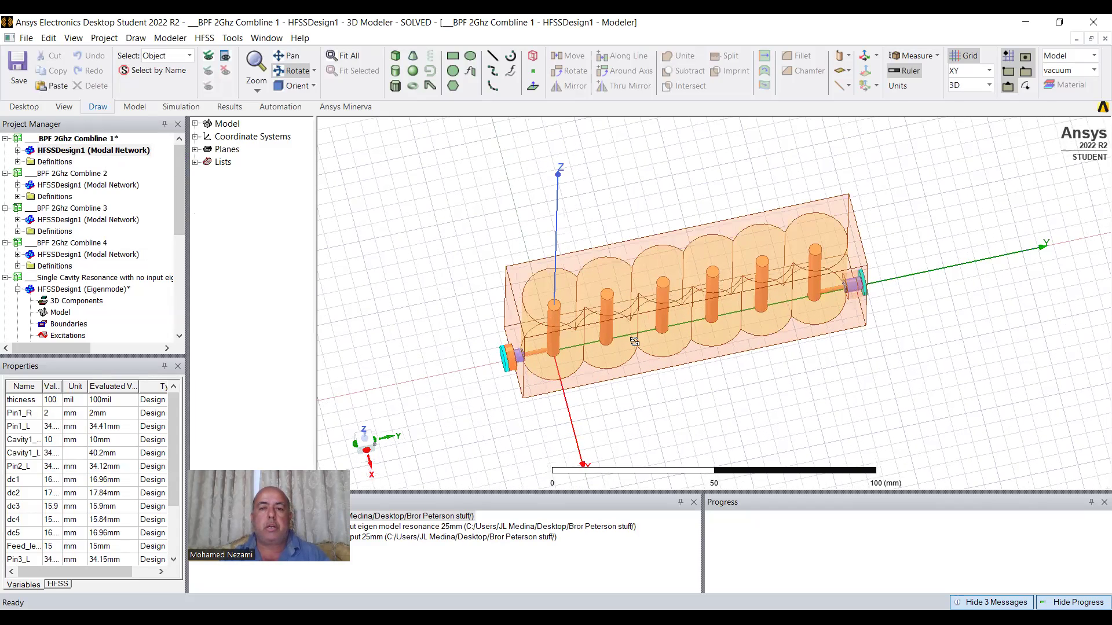
Examine the coaxial connector and feed line at the first resonator of the Combline 1 filter up close
left_click_drag(689, 307, 646, 297)
left_click_drag(530, 384, 509, 365)
scroll(525, 384, "up", 2)
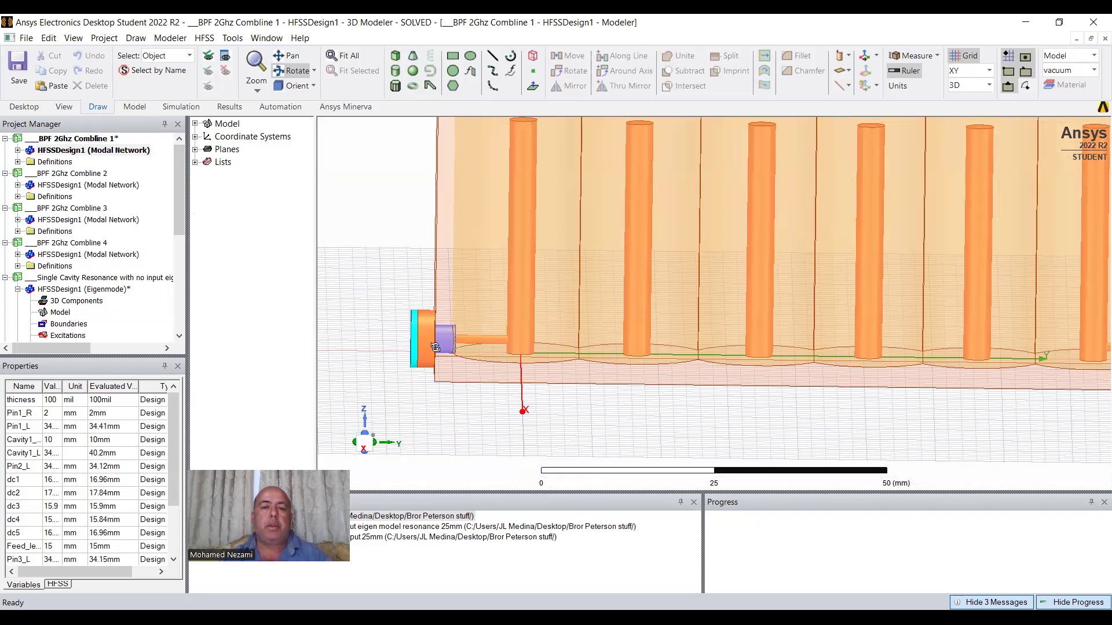
scroll(437, 347, "up", 1)
scroll(509, 369, "up", 2)
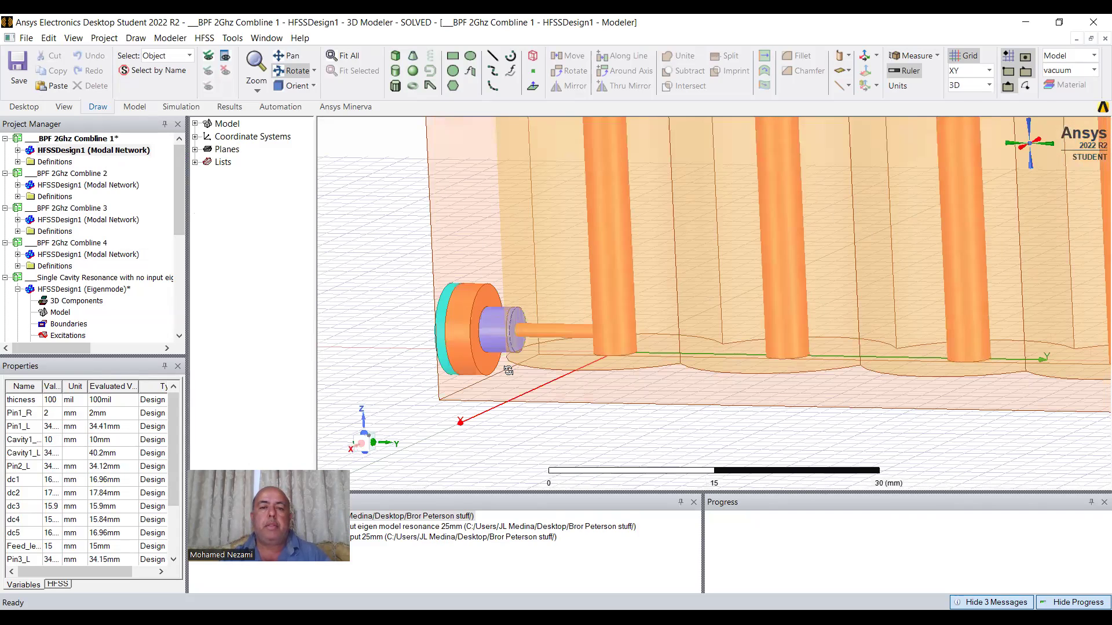
left_click_drag(508, 369, 469, 290)
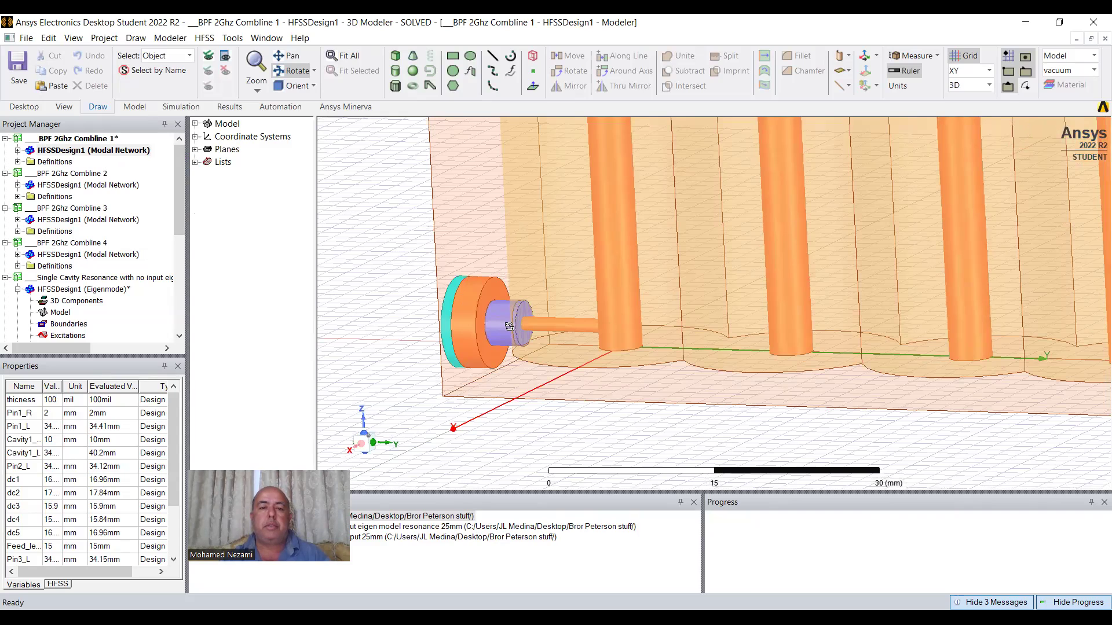
left_click_drag(516, 338, 580, 329)
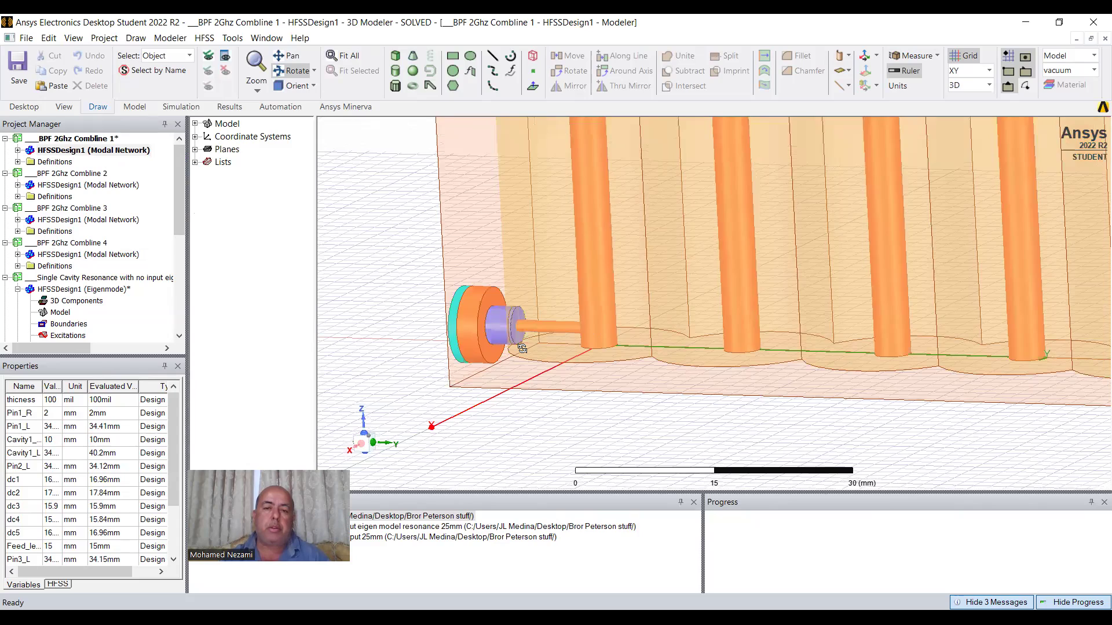
Examine the whole Combline 1 filter from several angles, including its cavities, resonator rods and both connectors
scroll(524, 348, "down", 1)
scroll(538, 347, "down", 2)
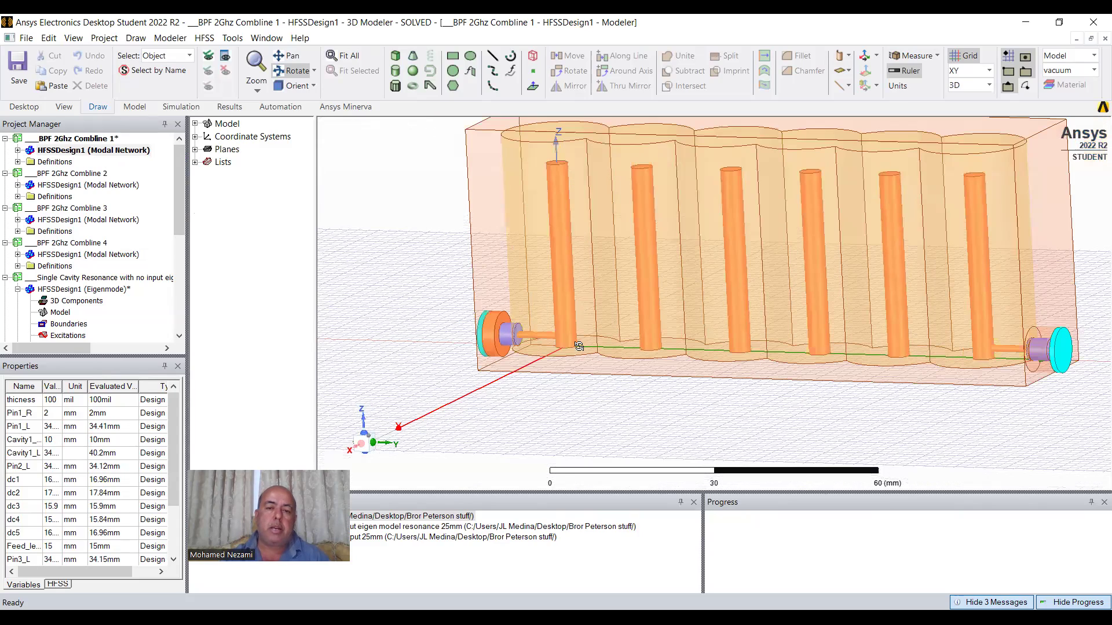
scroll(579, 346, "up", 3)
scroll(578, 307, "down", 3)
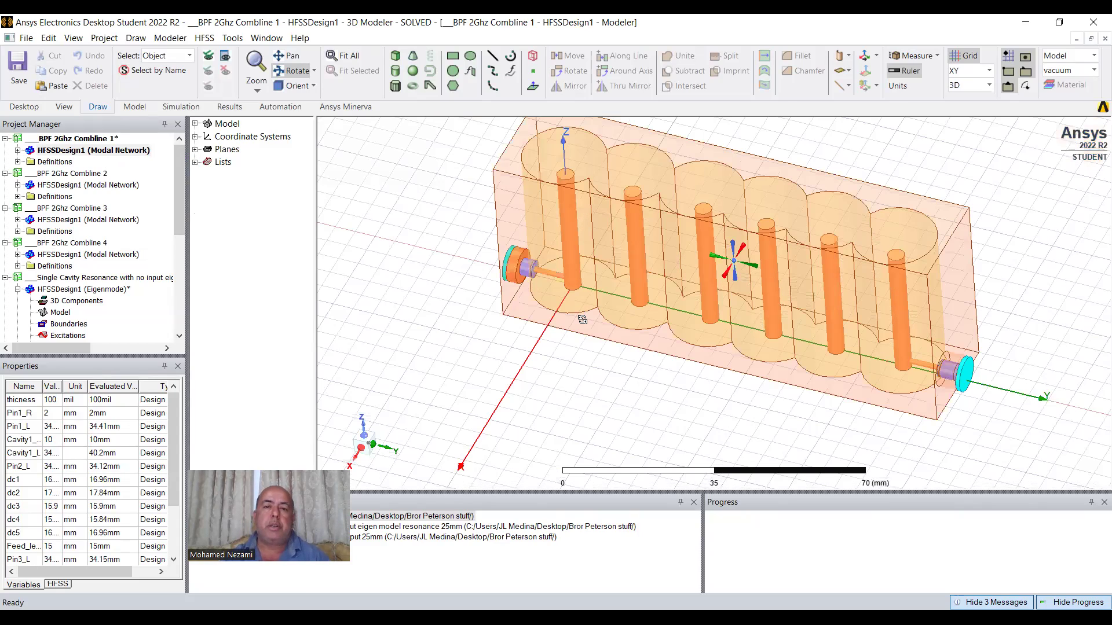
scroll(590, 308, "up", 1)
left_click_drag(912, 346, 910, 329)
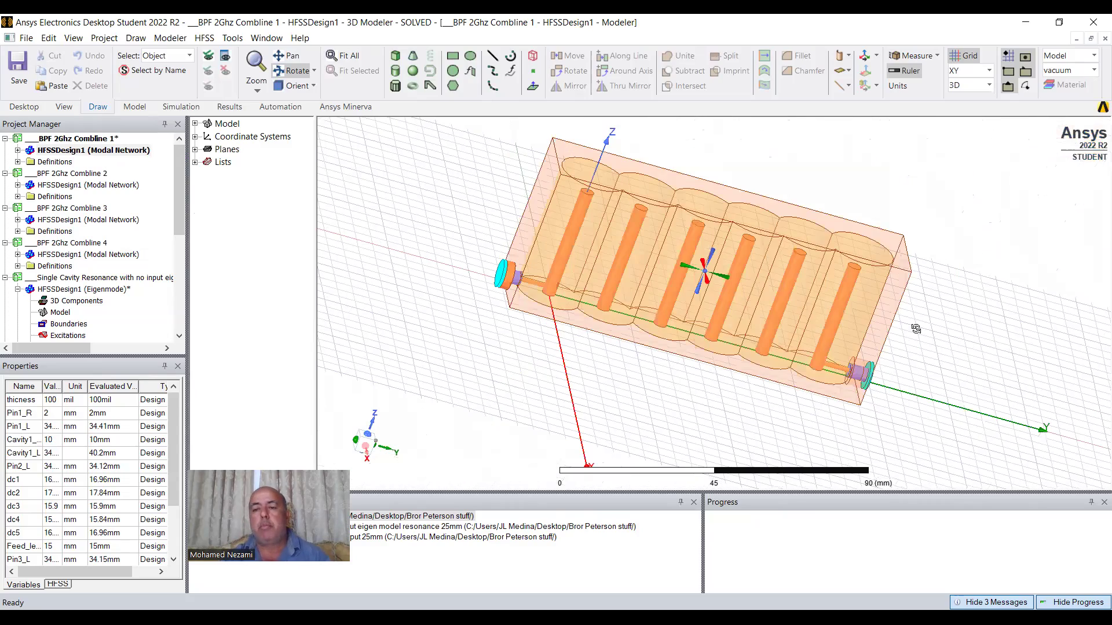
scroll(860, 377, "up", 3)
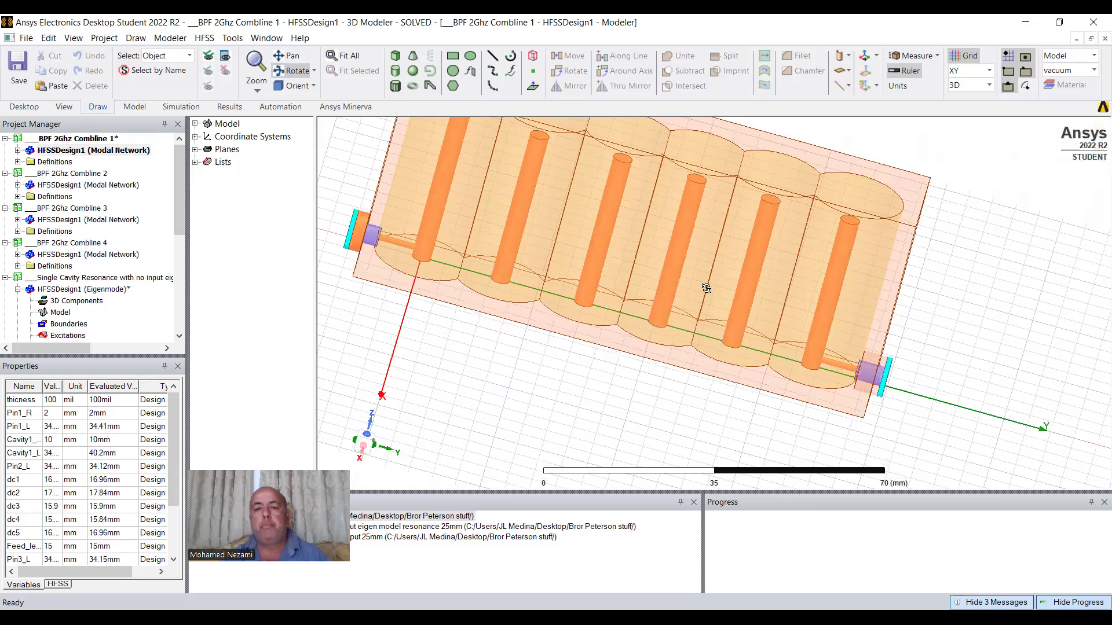
scroll(609, 255, "down", 3)
left_click_drag(590, 295, 587, 274)
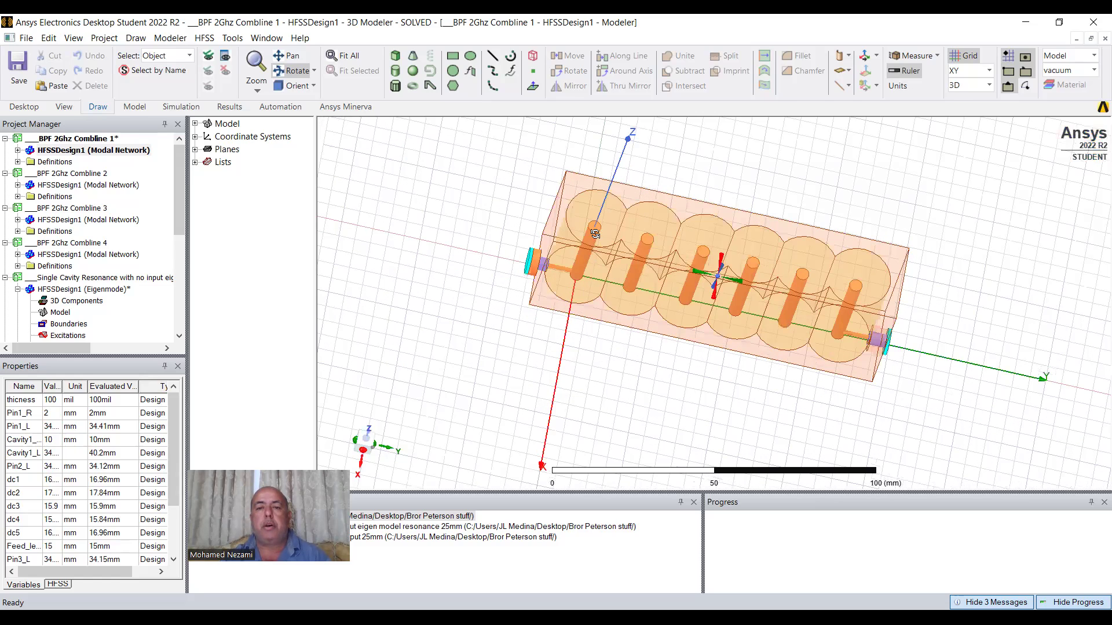
left_click_drag(598, 229, 704, 247)
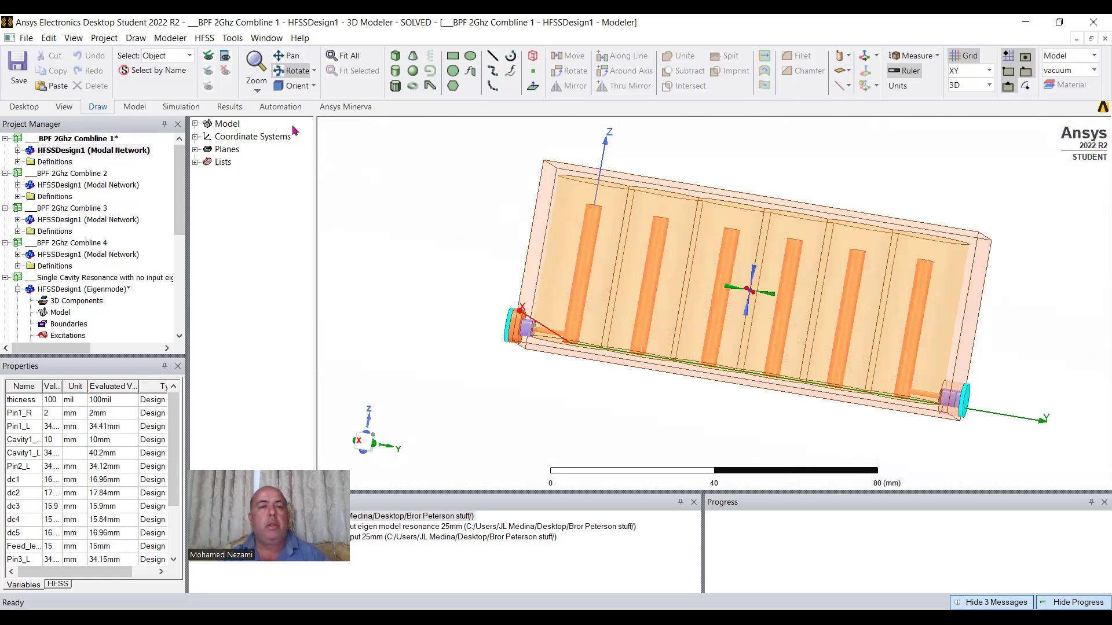
Show the Combline 1 filter in the Left (+Y) orientation, followed by the Front (-X) orientation
left_click(312, 87)
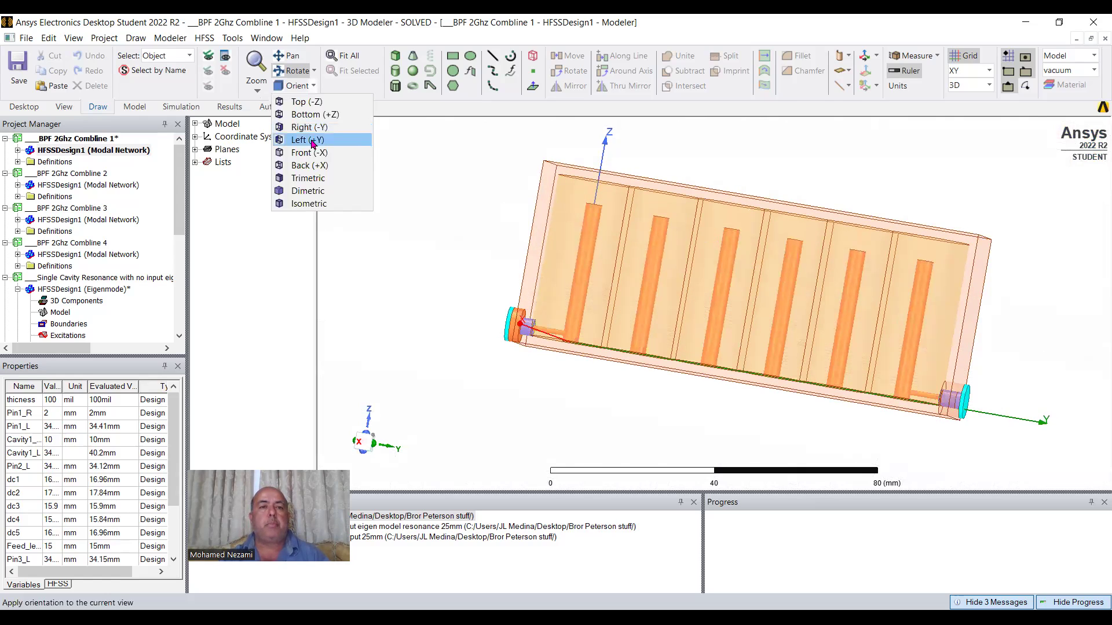
left_click(313, 141)
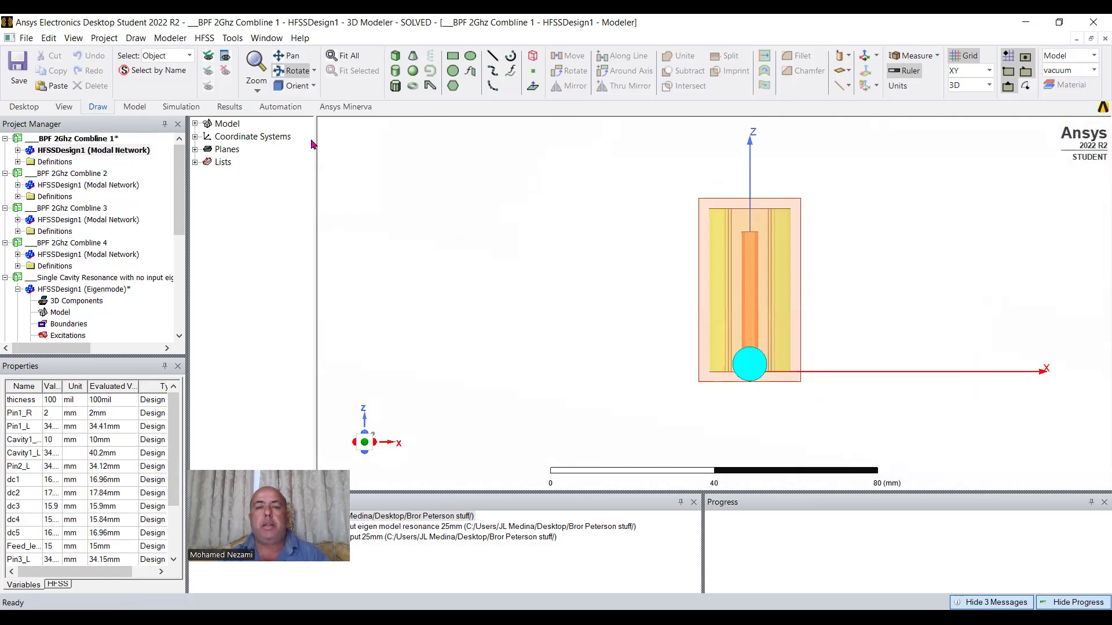
left_click(314, 87)
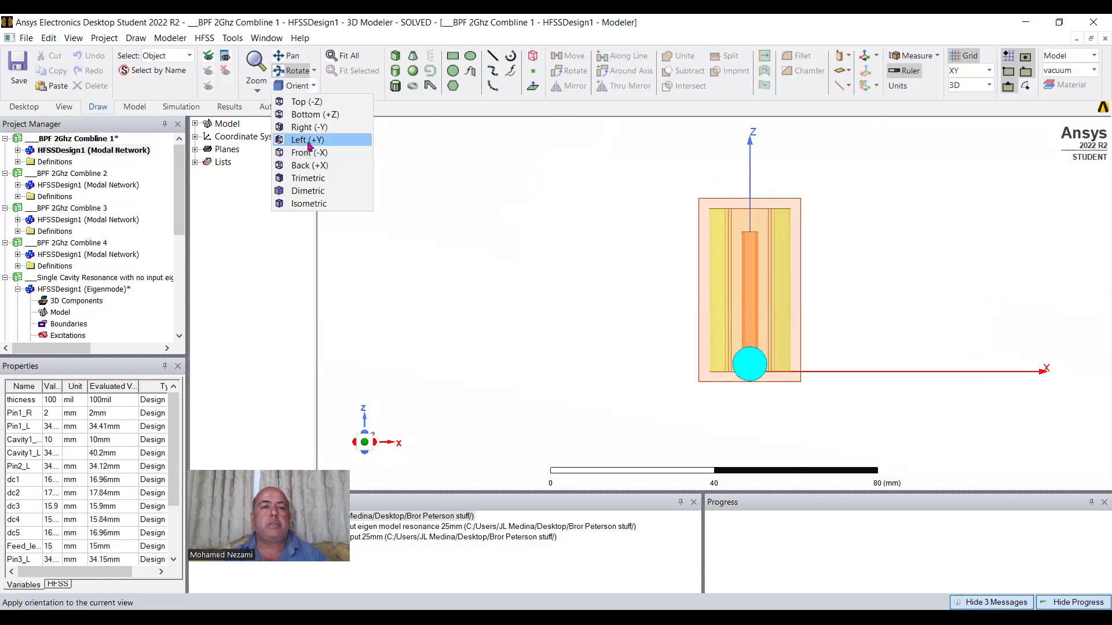
left_click(309, 142)
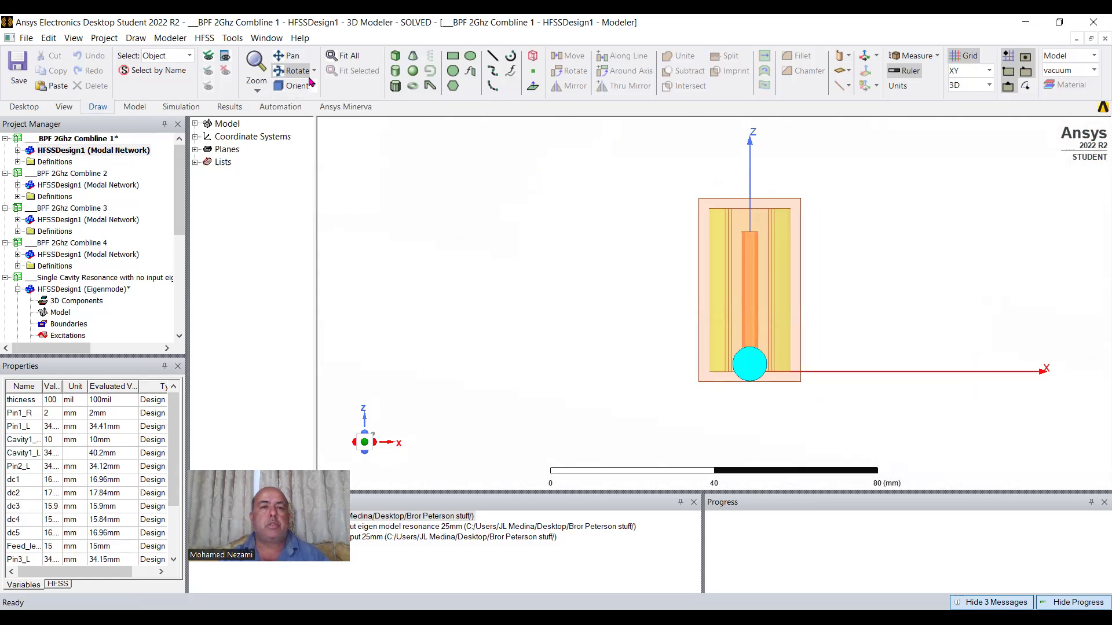
left_click(313, 87)
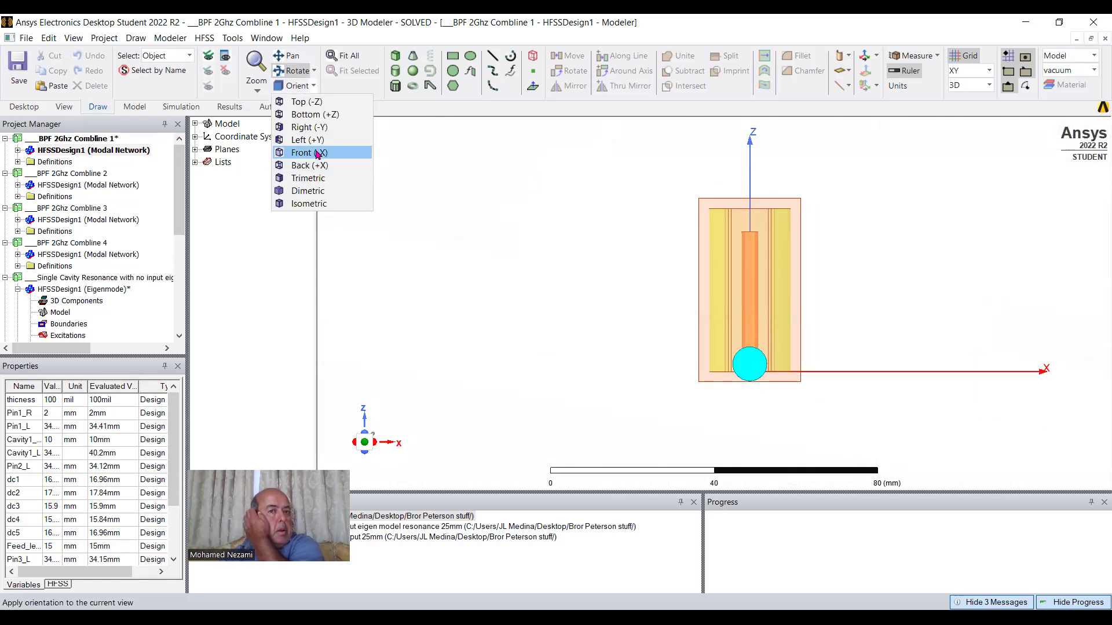
left_click(318, 152)
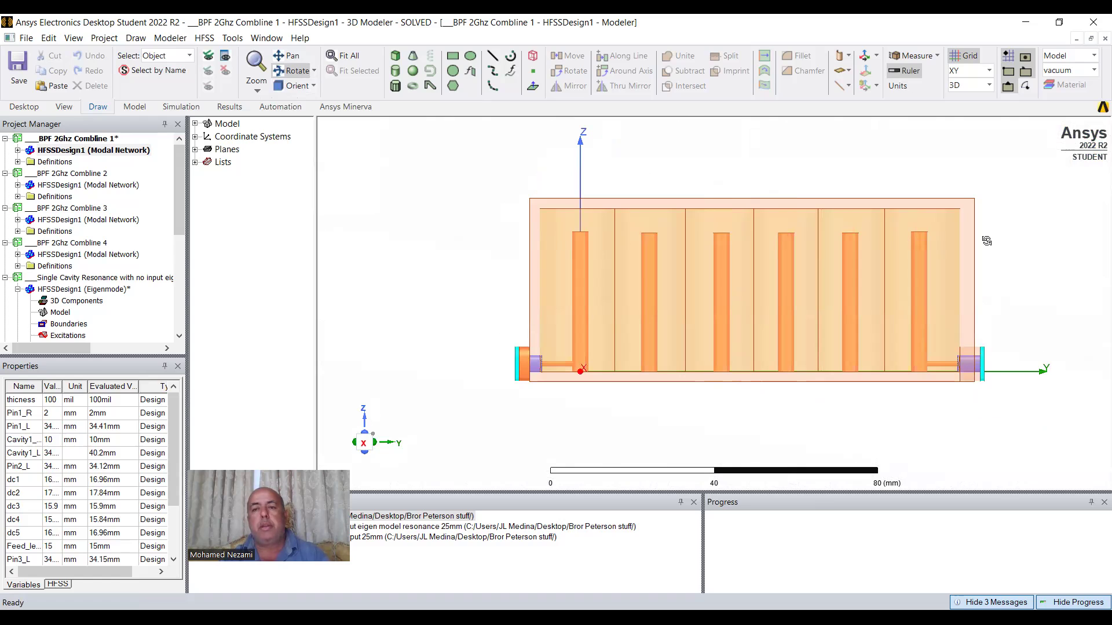
Open the BPF 2Ghz Combline 2 HFSS design and view it from Front (-X) and from an angle above
left_click(68, 184)
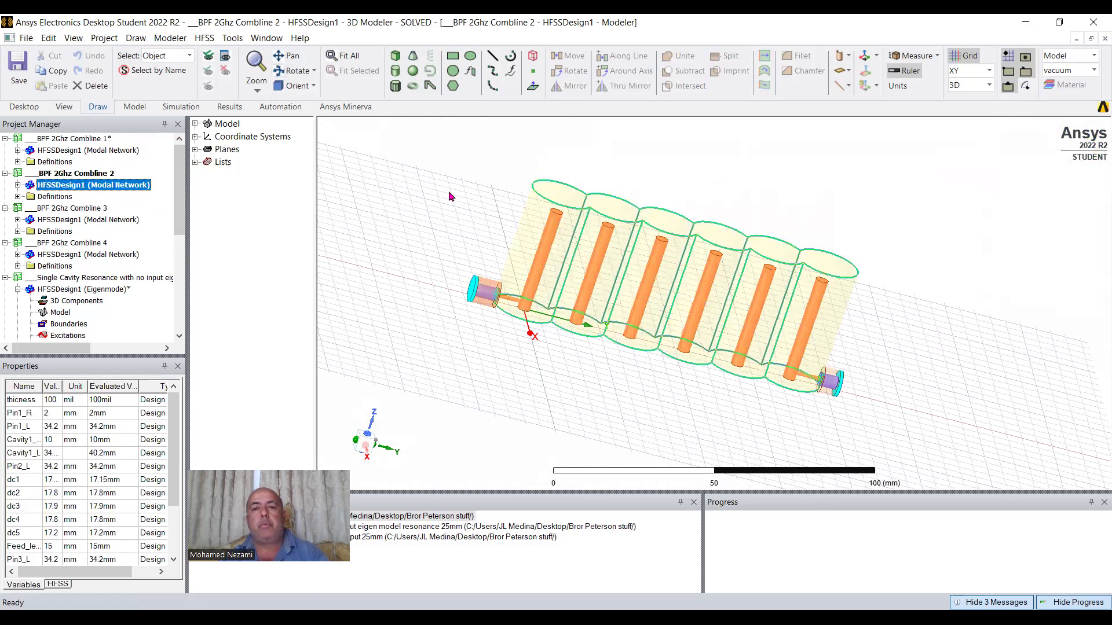
left_click(312, 88)
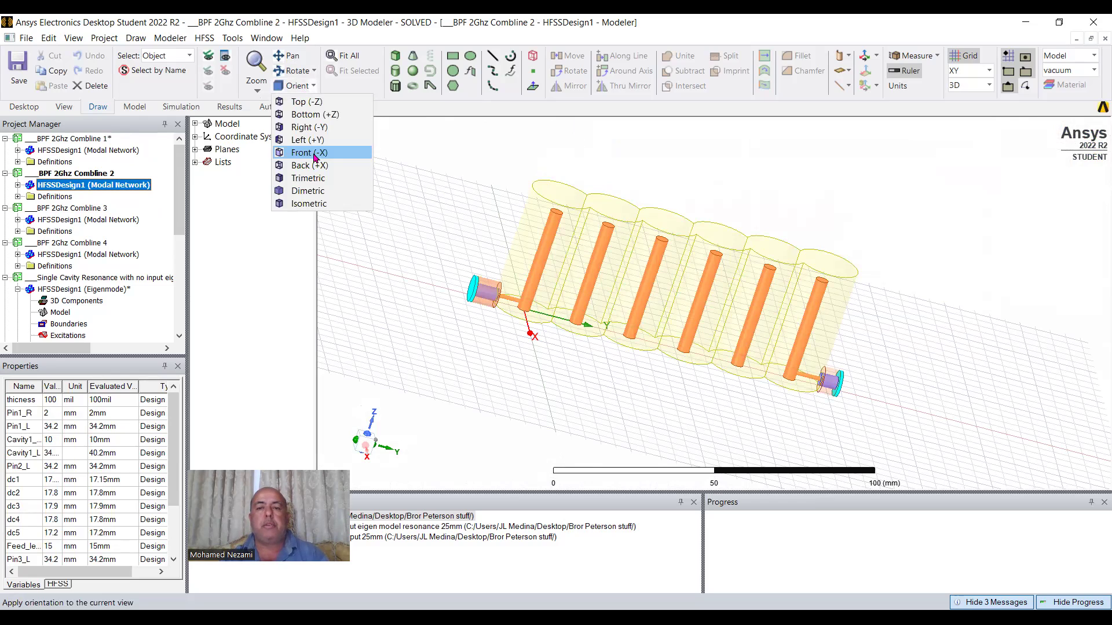
left_click(315, 154)
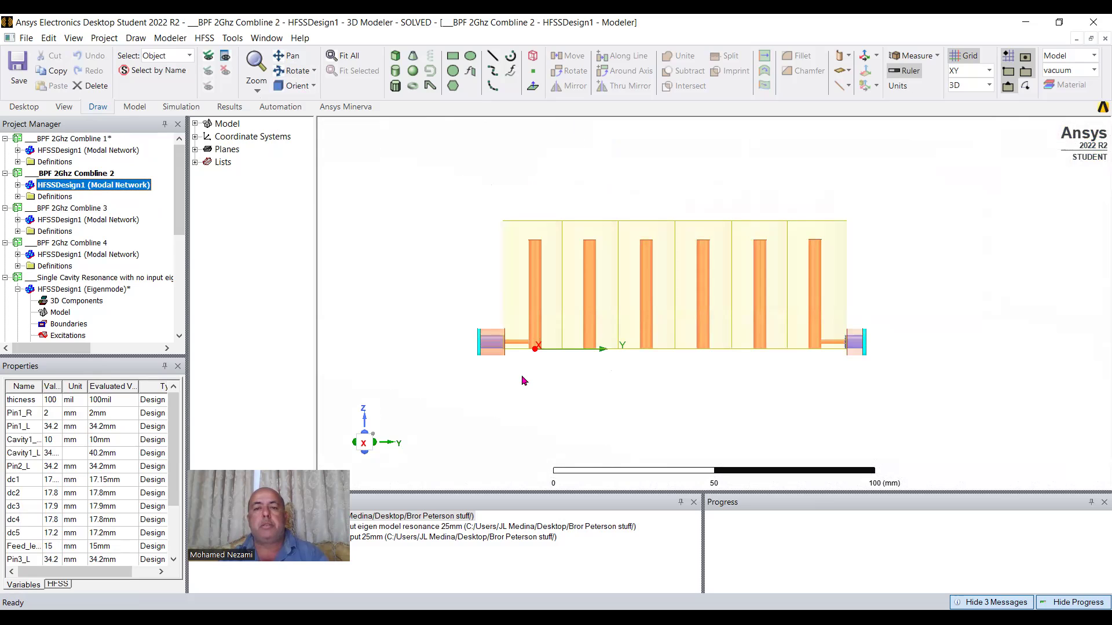
left_click(436, 284)
scroll(451, 268, "up", 2)
left_click(298, 72)
left_click_drag(759, 278, 751, 346)
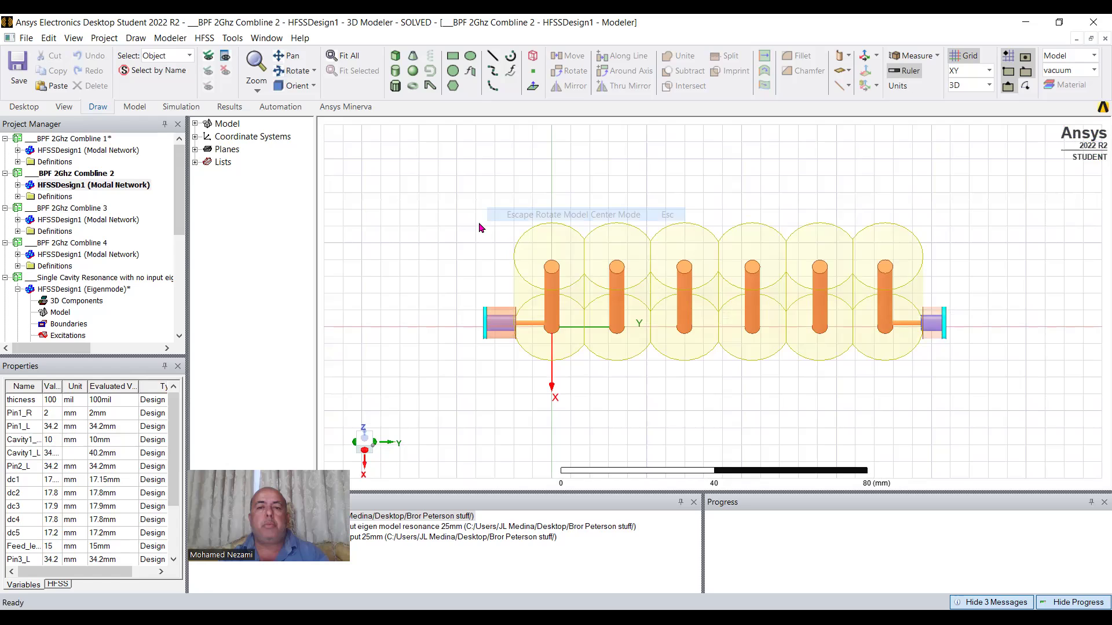
Highlight the Cavity_air solid of Combline 2, clear the selection, and inspect the resonator rods inside the cavities
left_click(579, 232)
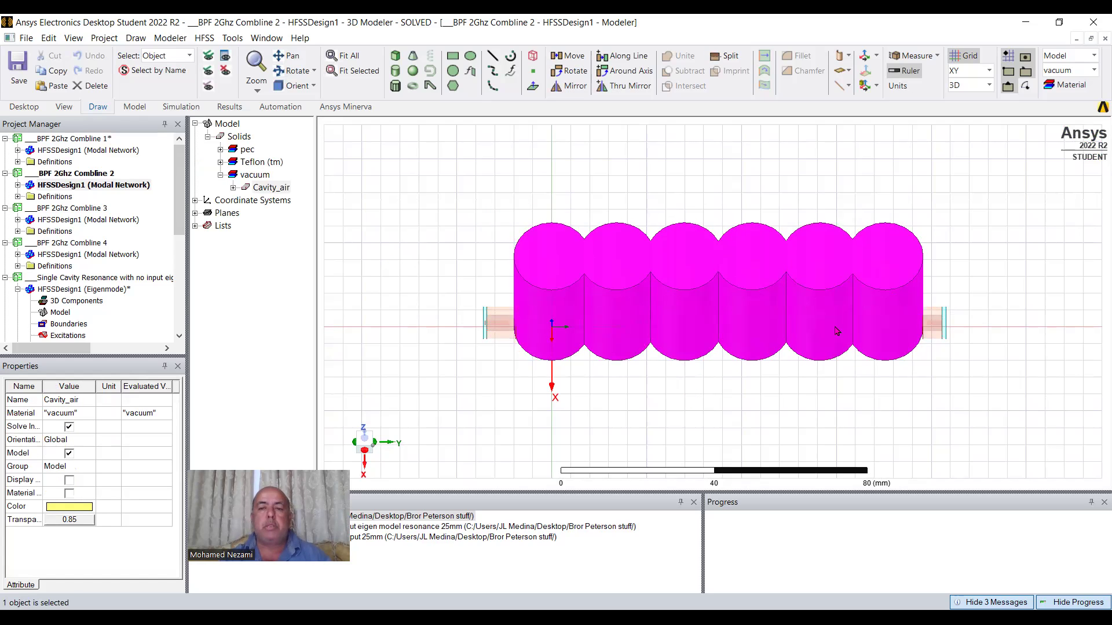
left_click(595, 187)
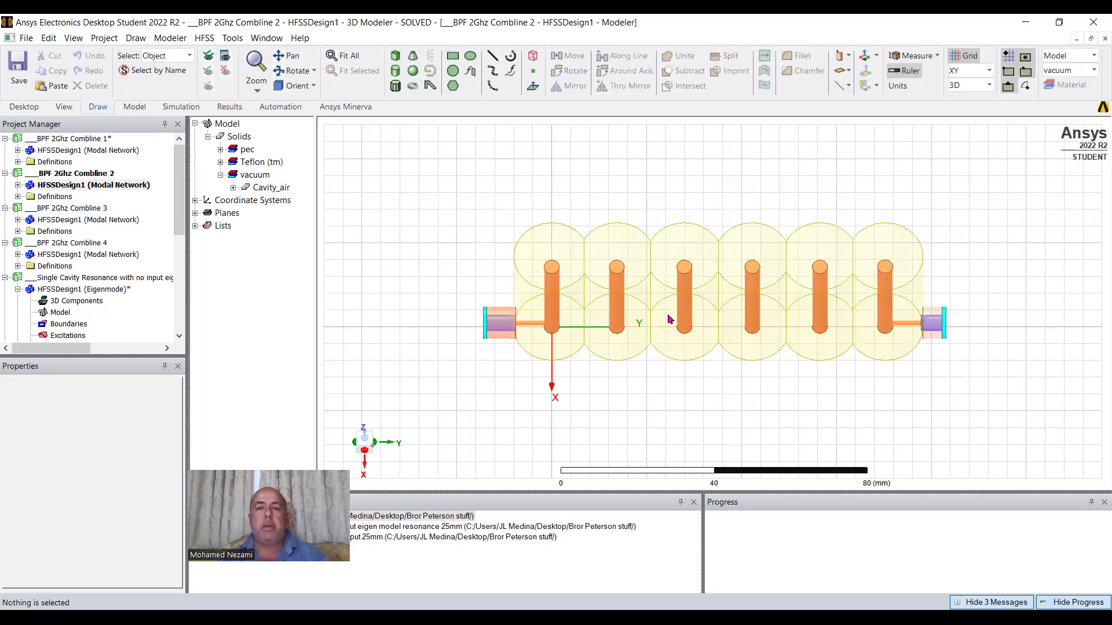
left_click(294, 70)
left_click_drag(653, 291, 652, 255)
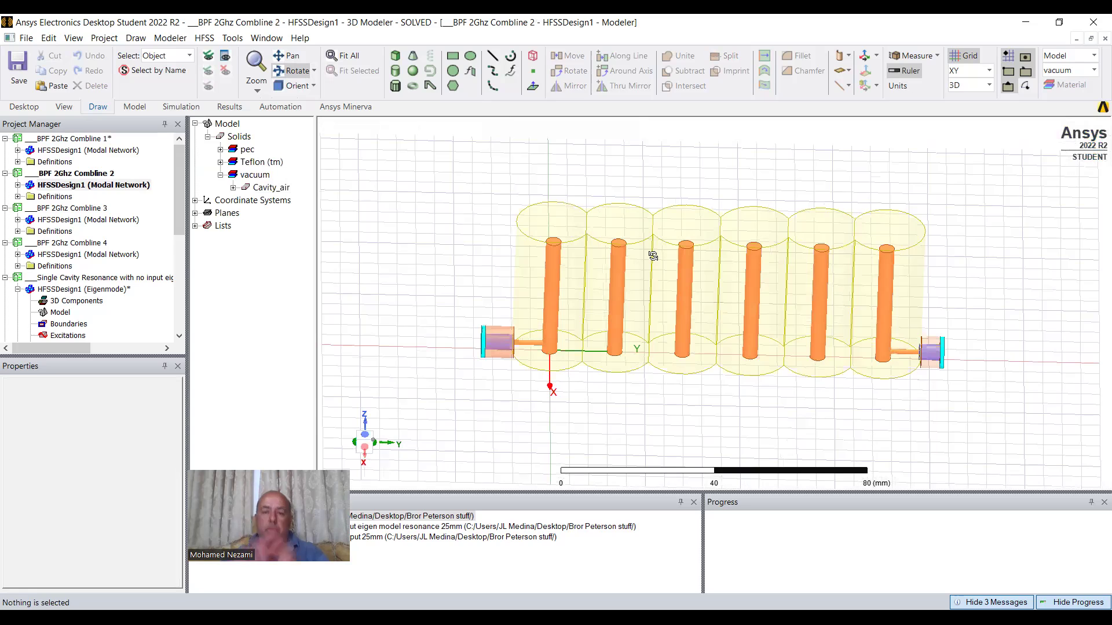
left_click_drag(695, 296, 674, 328)
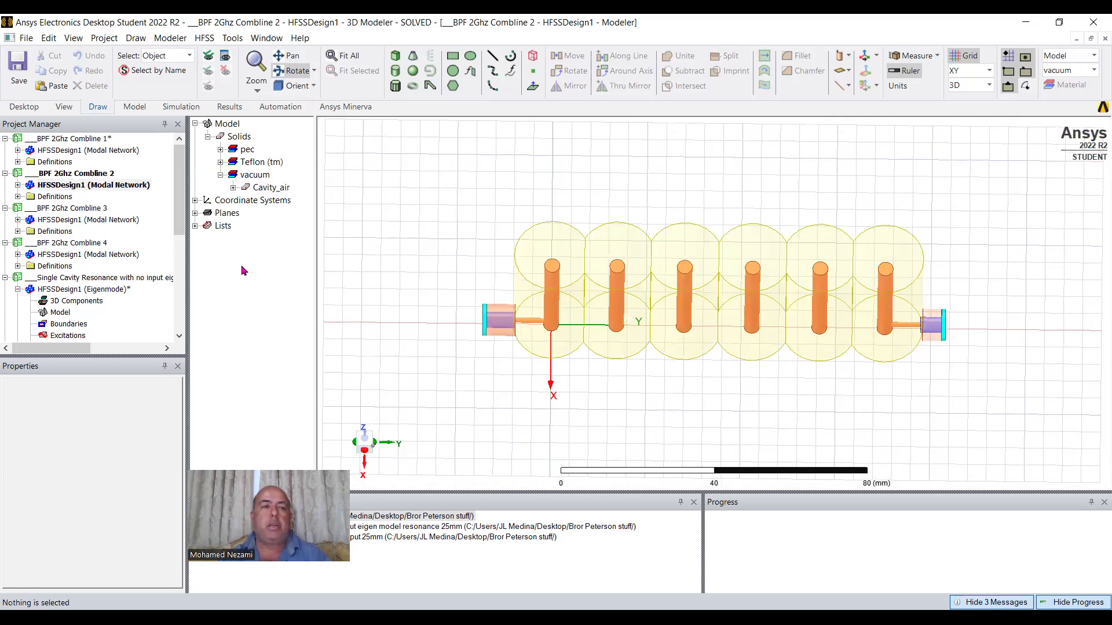
Expand the boundaries of the Combline 2 design and inspect the faces assigned to FiniteCond1 from several angles
double_click(30, 186)
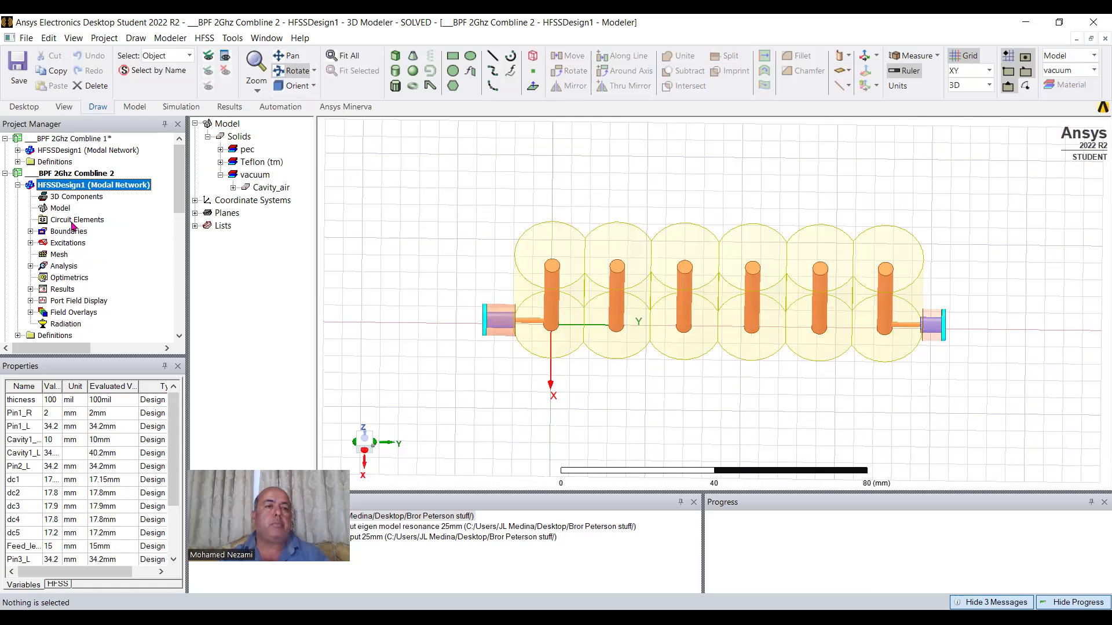
left_click(30, 231)
left_click(82, 243)
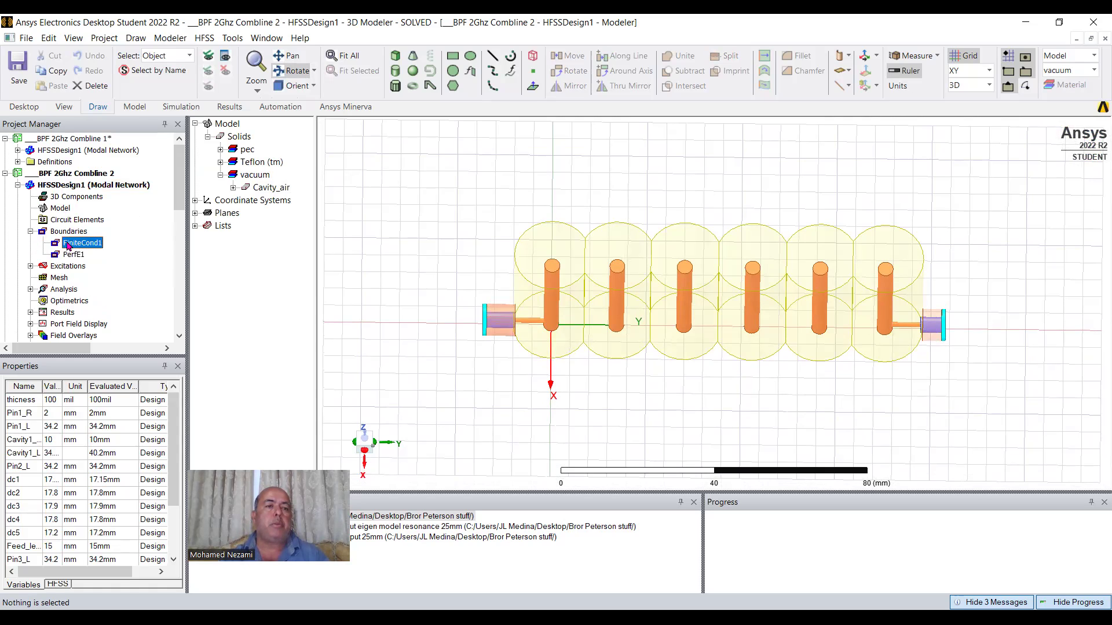
left_click_drag(719, 321, 723, 209)
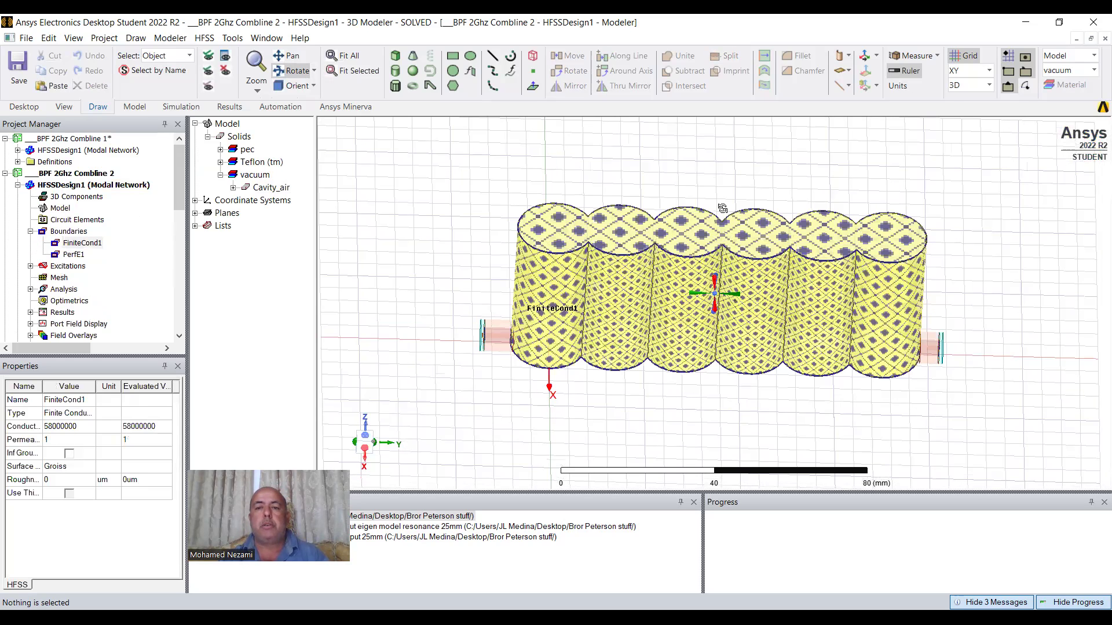
left_click_drag(712, 271, 727, 331)
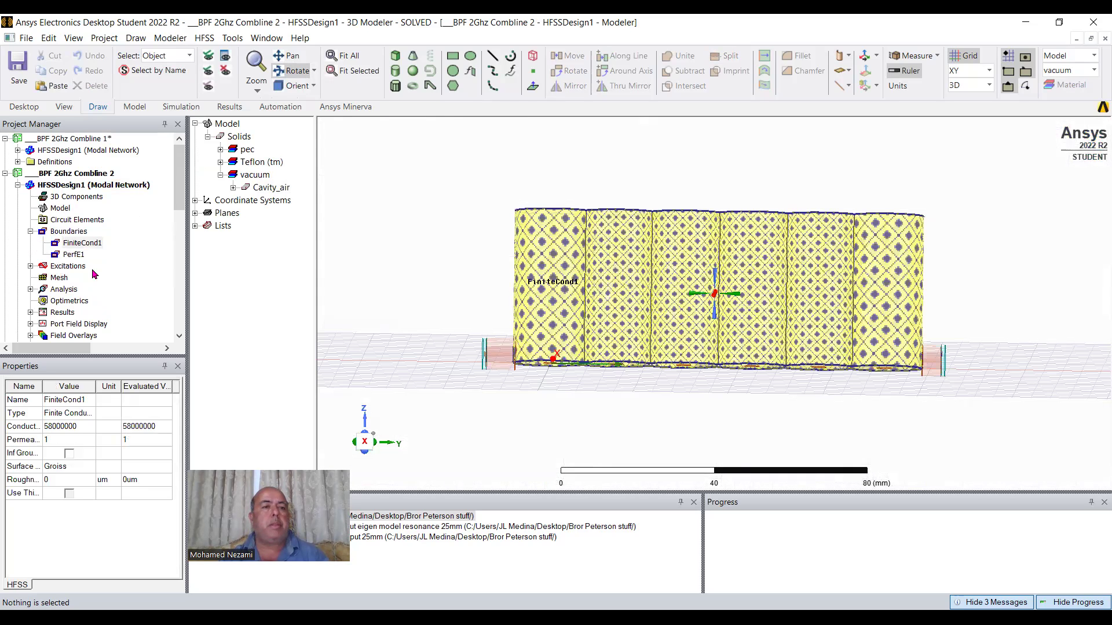
Highlight the PerfE1 boundary of Combline 2 and inspect its assigned faces from different angles
left_click(81, 256)
left_click_drag(647, 353, 750, 354)
left_click_drag(673, 283, 679, 346)
mouse_move(678, 307)
left_mouse_down()
mouse_move(682, 287)
mouse_move(674, 325)
left_mouse_up()
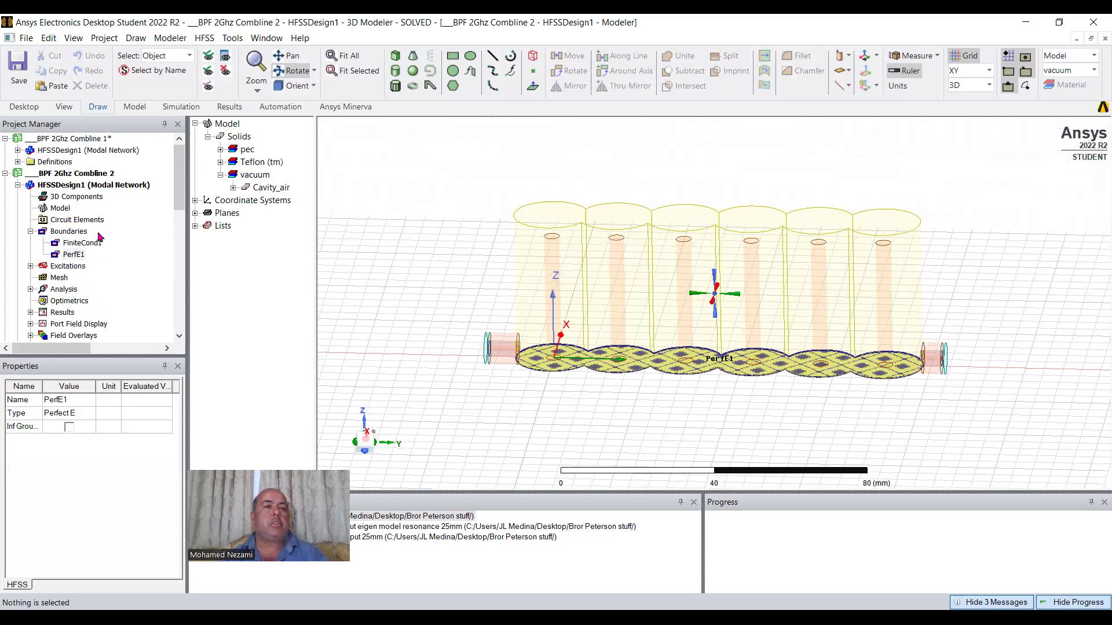
Return to the Combline 1 design and inspect its outer housing around the cavities for comparison
left_click(80, 153)
mouse_move(704, 258)
left_mouse_down()
mouse_move(725, 343)
mouse_move(699, 346)
mouse_move(720, 360)
mouse_move(702, 365)
mouse_move(724, 367)
mouse_move(711, 238)
left_mouse_up()
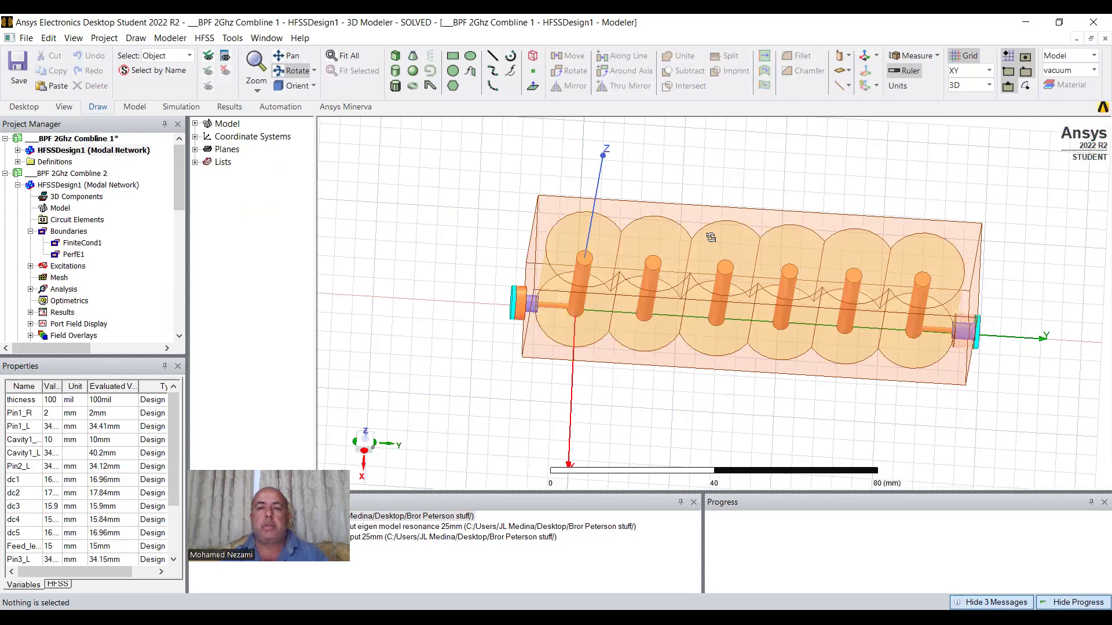
mouse_move(946, 288)
left_mouse_down()
mouse_move(919, 288)
mouse_move(951, 269)
left_mouse_up()
Collapse the Combline 2 design tree, open the BPF 2Ghz Combline 3 HFSS design, and inspect its resonators and tuning screws
left_click(18, 186)
double_click(75, 221)
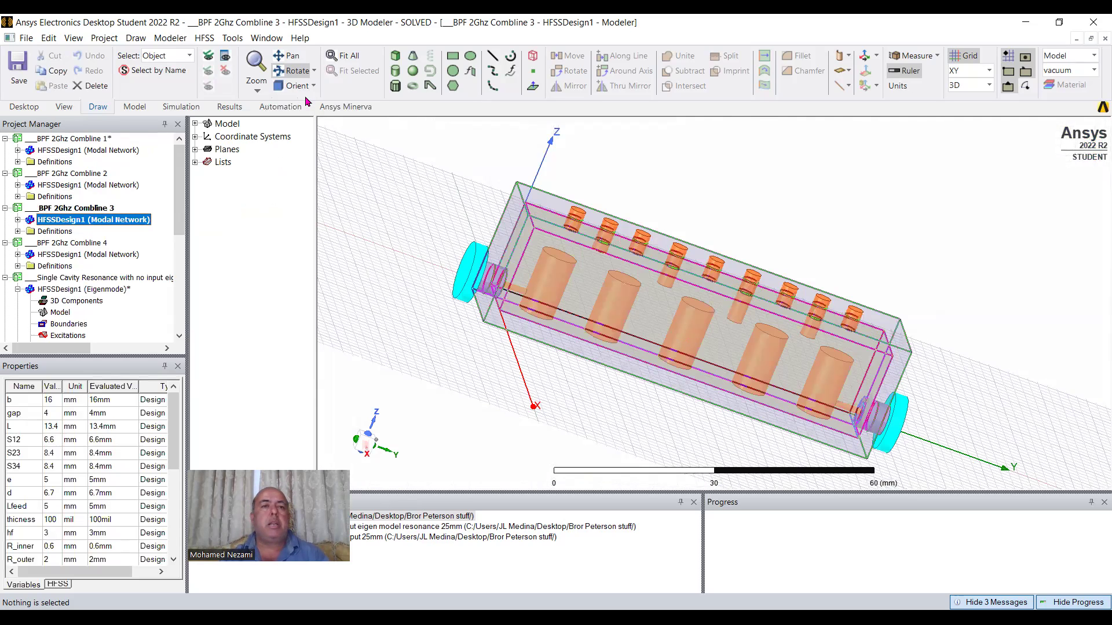
left_click(292, 86)
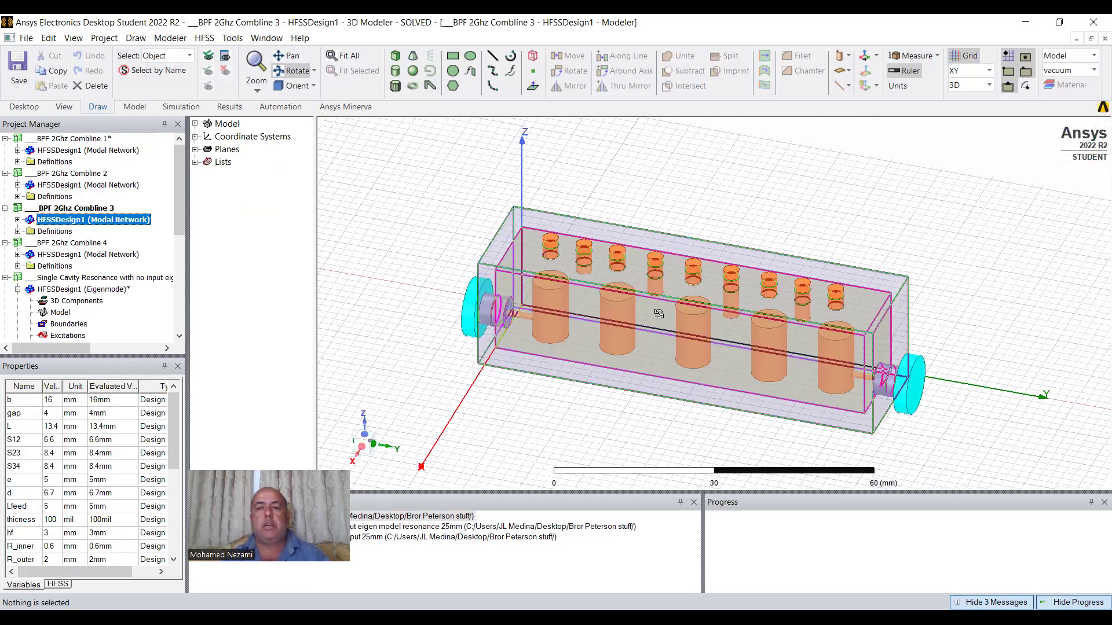
left_click_drag(689, 293, 695, 330)
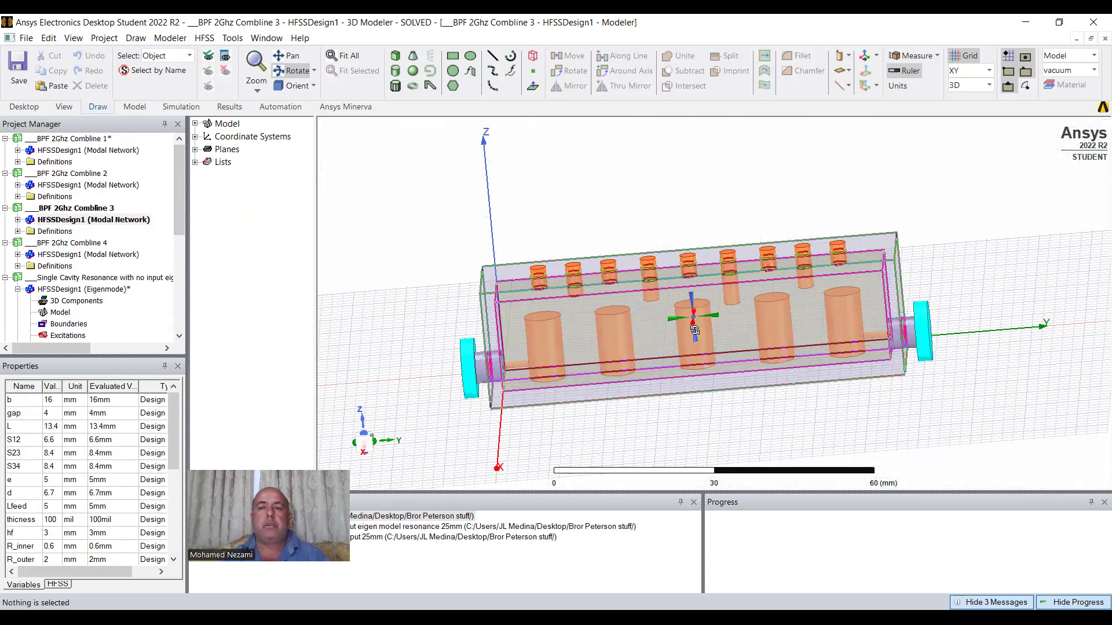
Orient the Combline 3 filter to the front view, then tilt it to examine the resonators and tuning screws
left_click(315, 86)
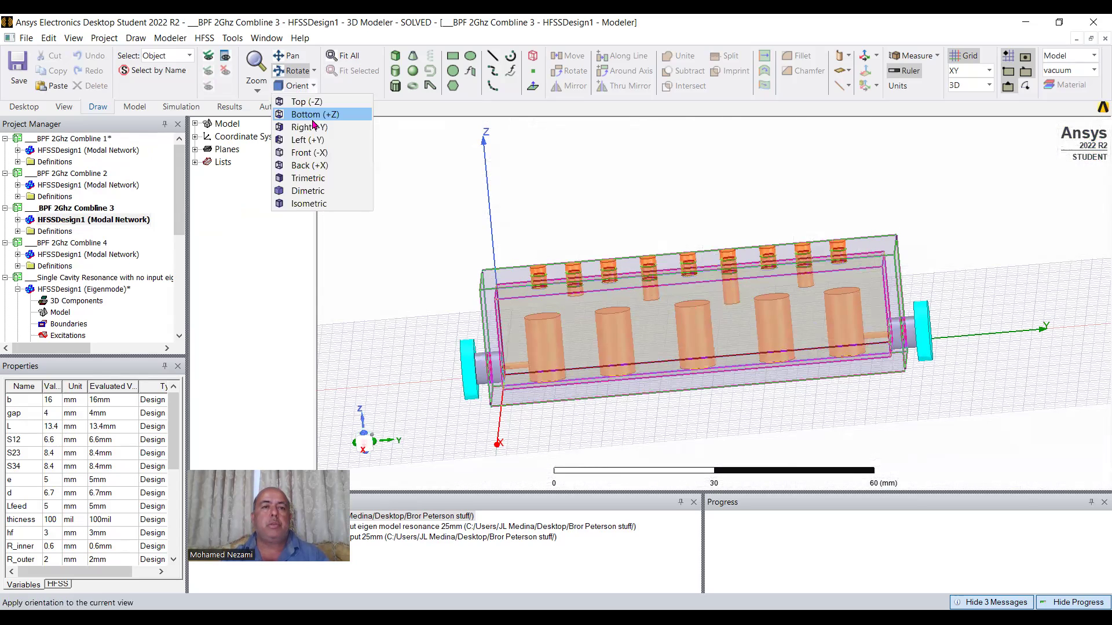
left_click(310, 153)
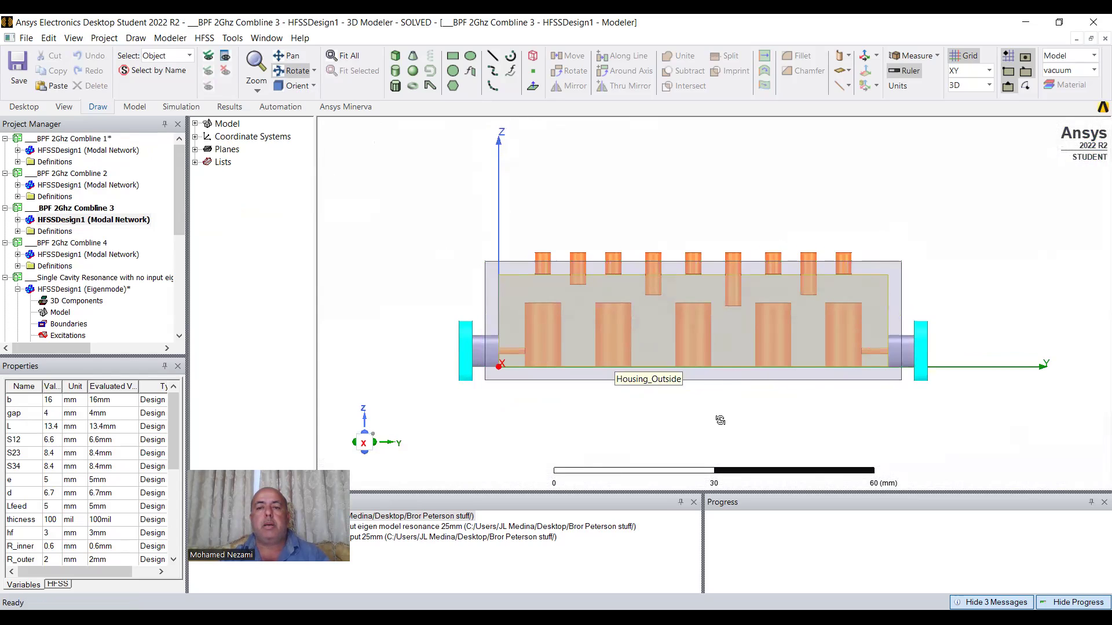
scroll(729, 371, "up", 3)
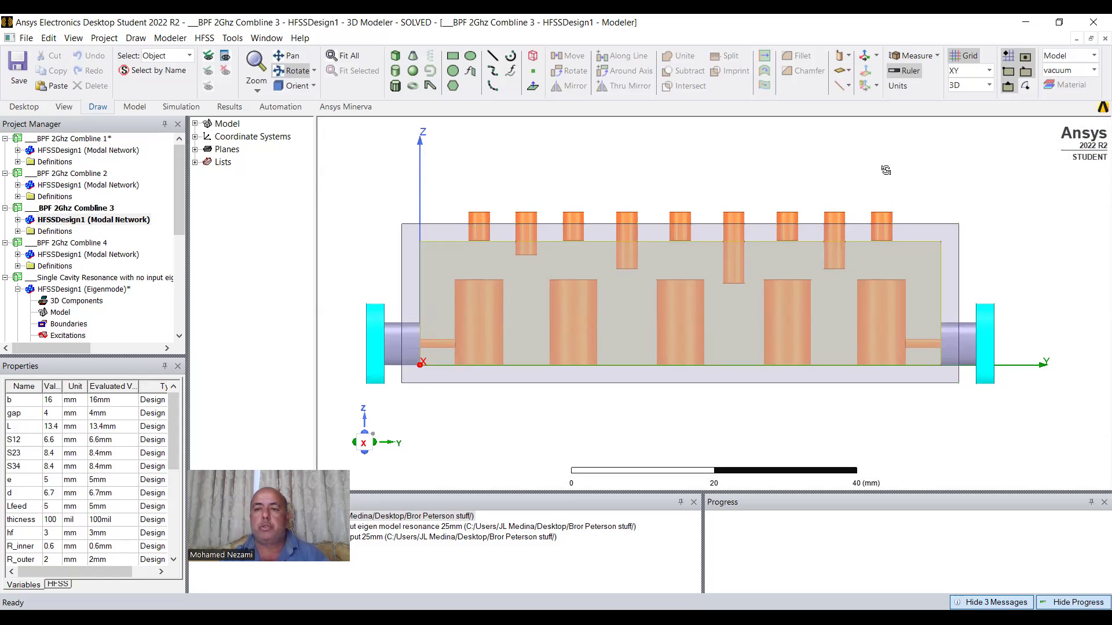
left_click_drag(887, 261, 864, 308)
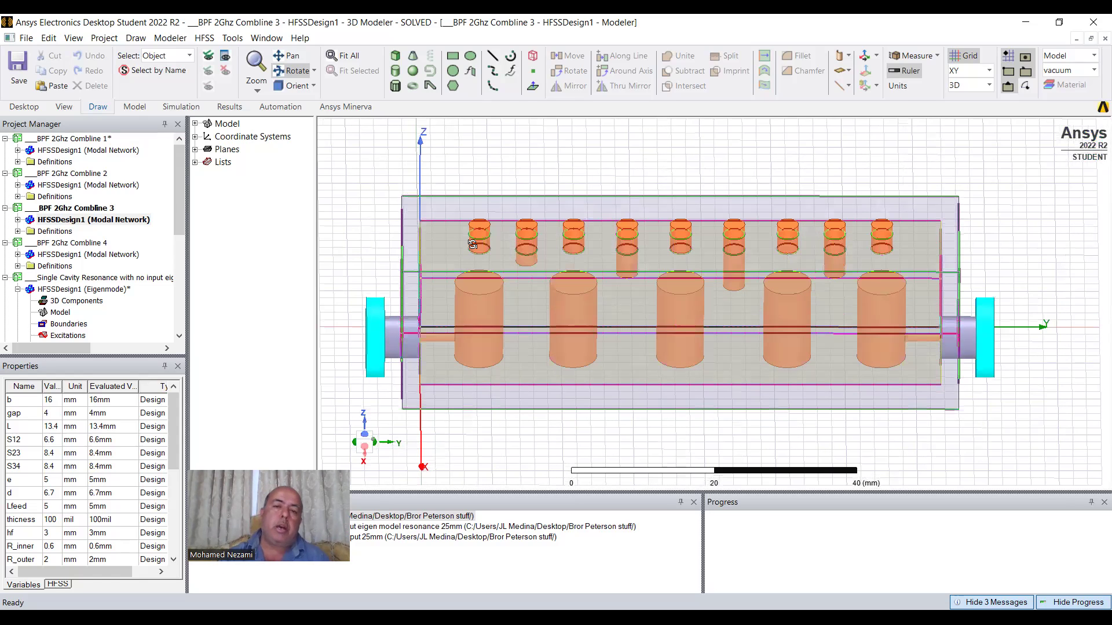
Compare the tuning screw depths and resonator spacing of Combline 3 between tilted angles and the front view
left_click(313, 87)
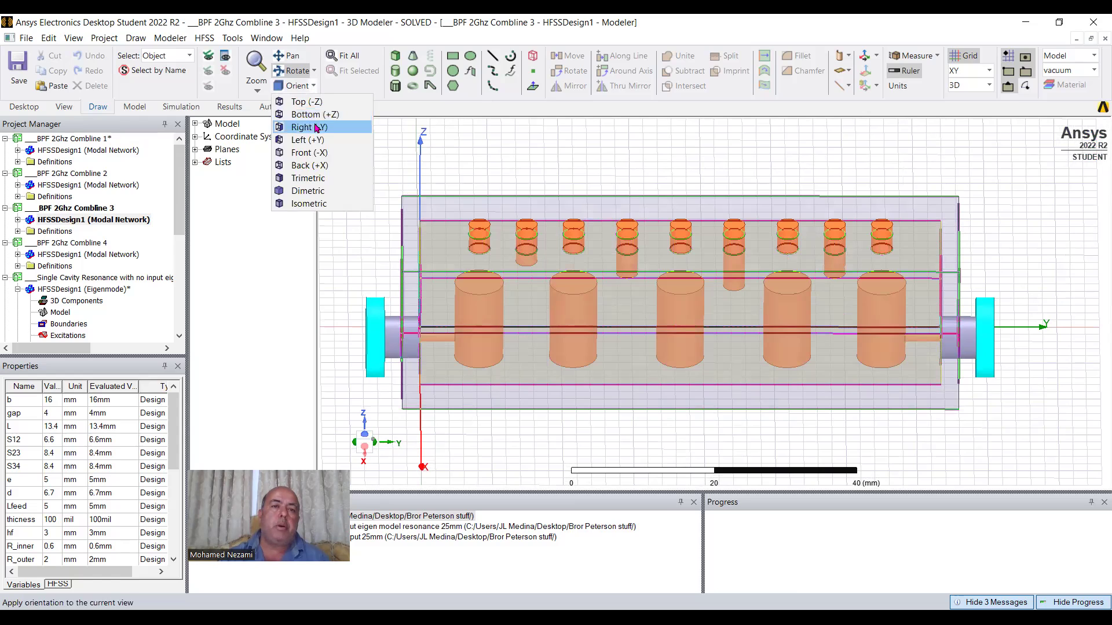
left_click(313, 154)
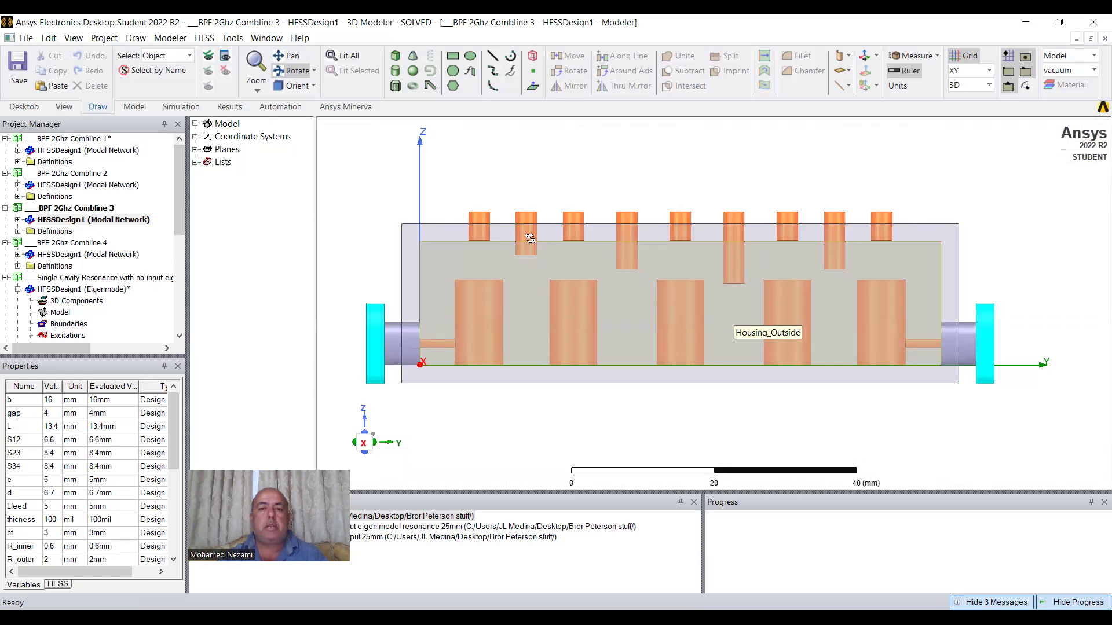
left_click_drag(525, 237, 524, 275)
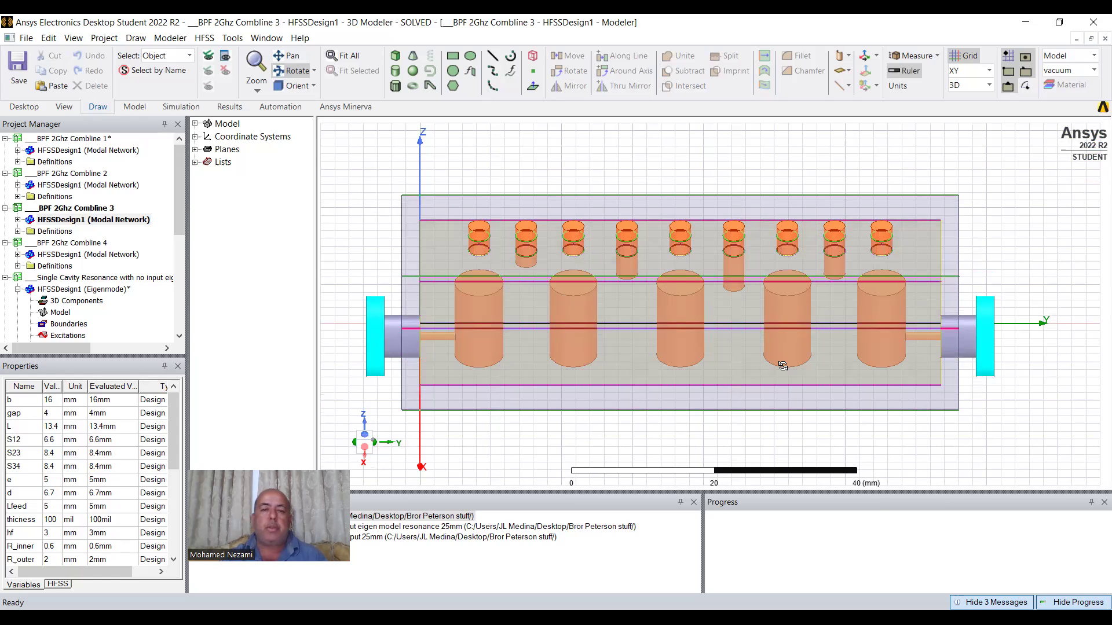
left_click_drag(645, 361, 637, 333)
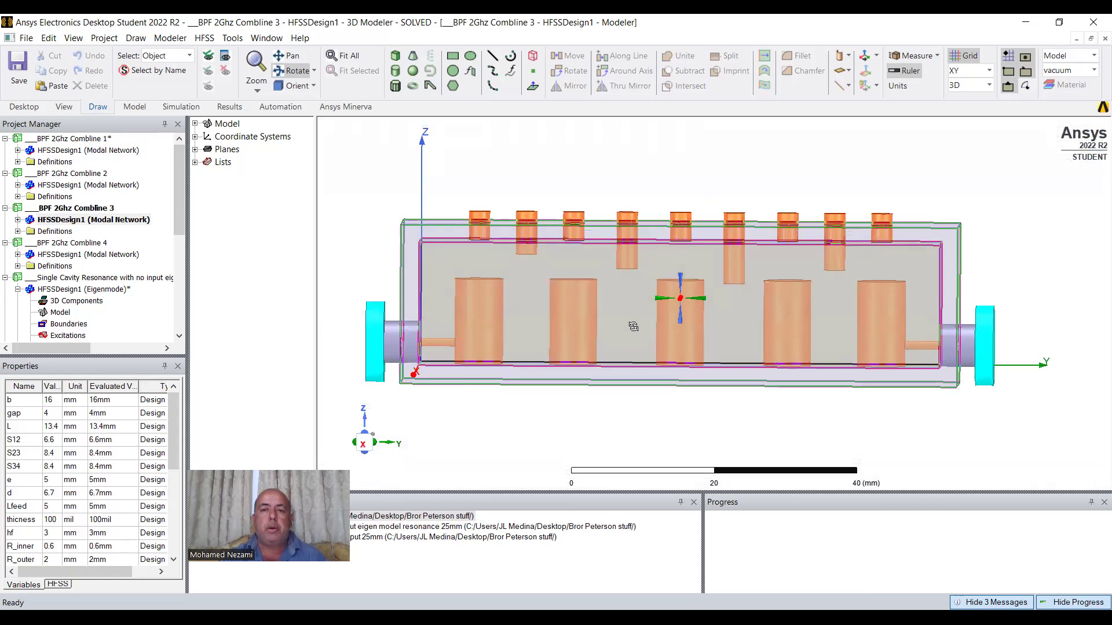
left_click(314, 86)
left_click(308, 154)
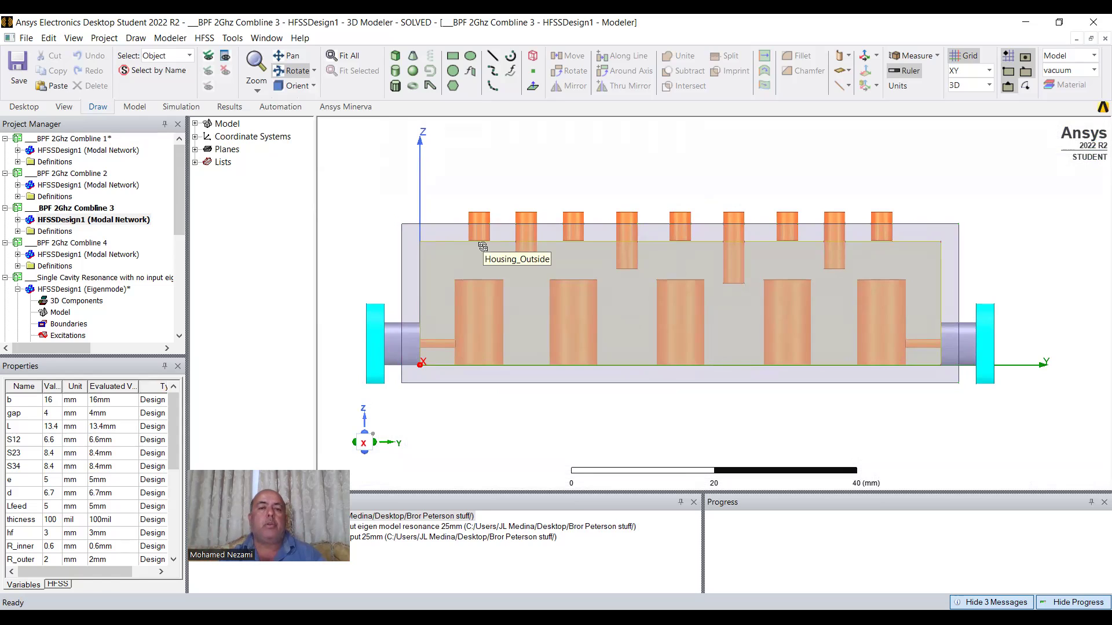
Open the BPF 2Ghz Combline 4 HFSS design and examine its resonators and screws from the front view
double_click(74, 258)
double_click(73, 220)
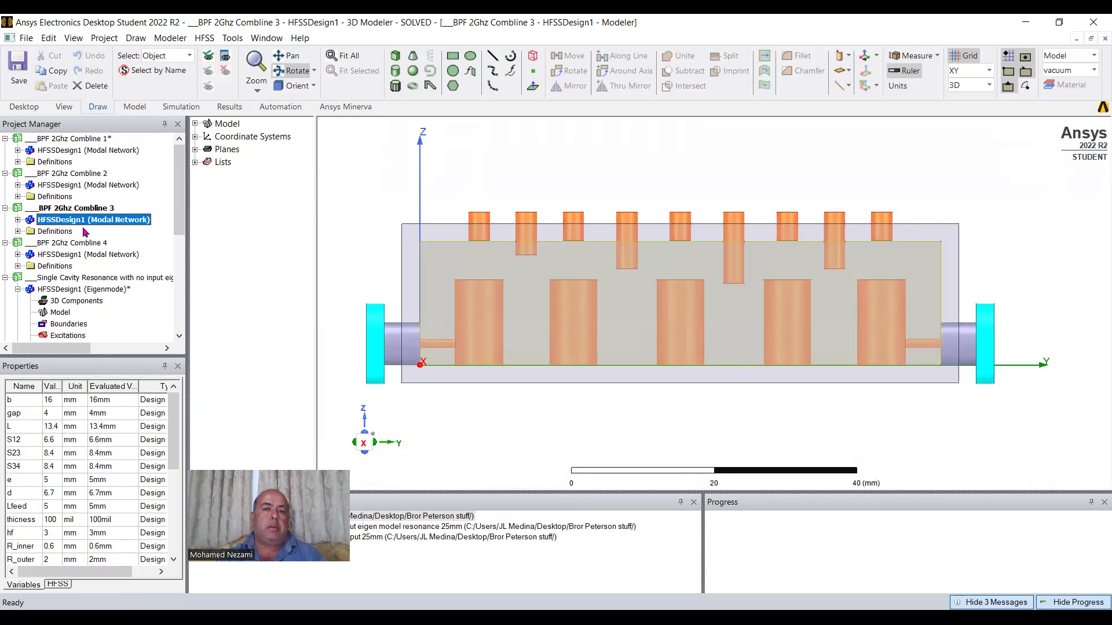
double_click(80, 255)
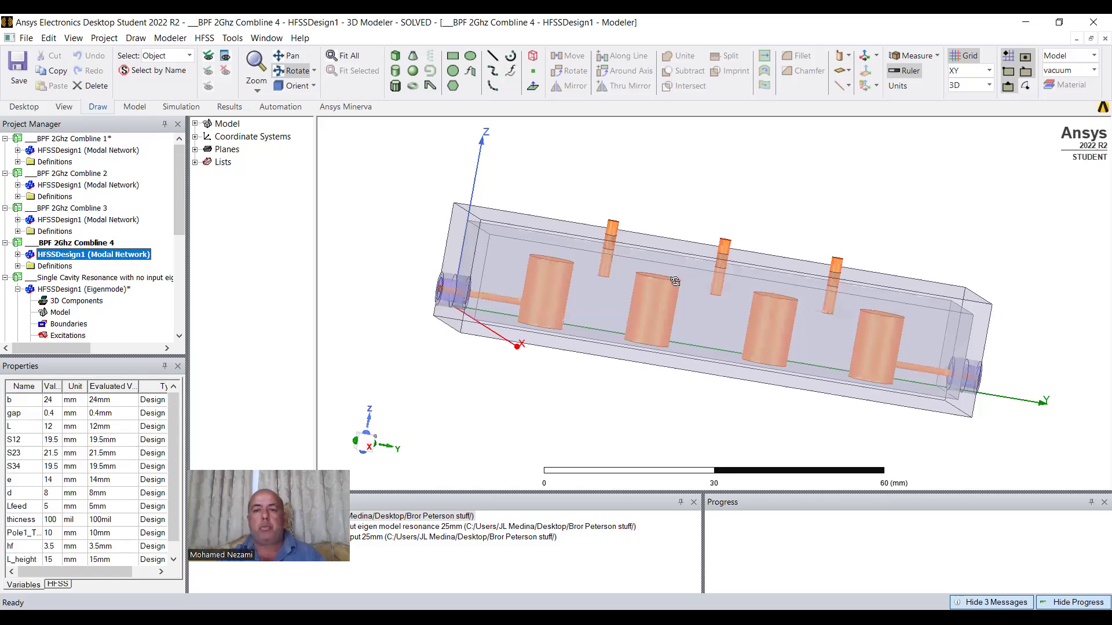
left_click_drag(683, 273, 573, 249)
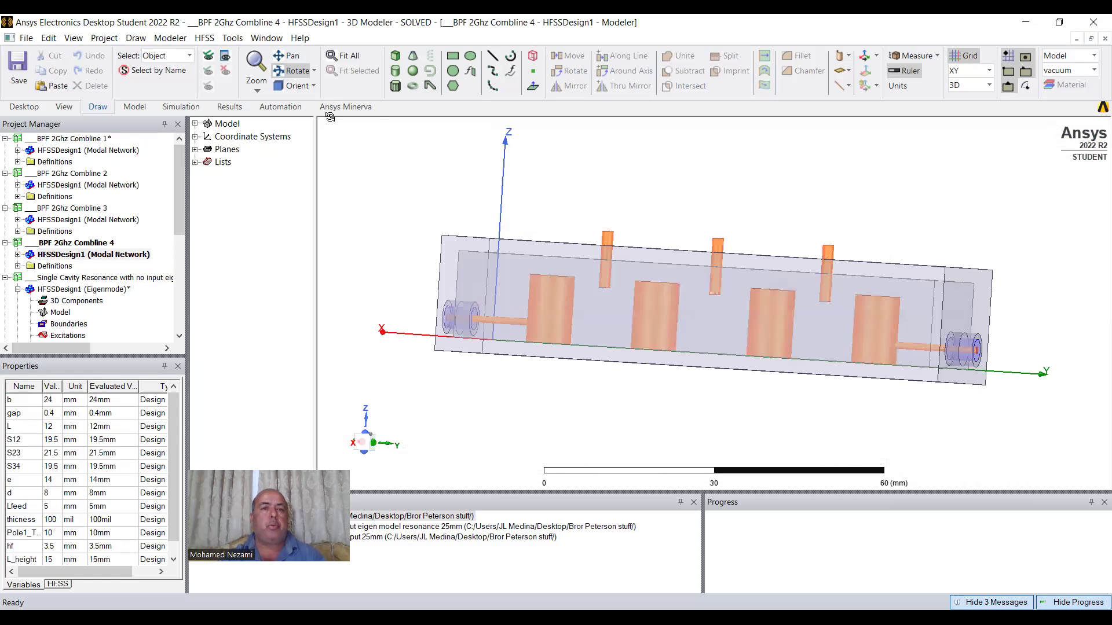
left_click(314, 86)
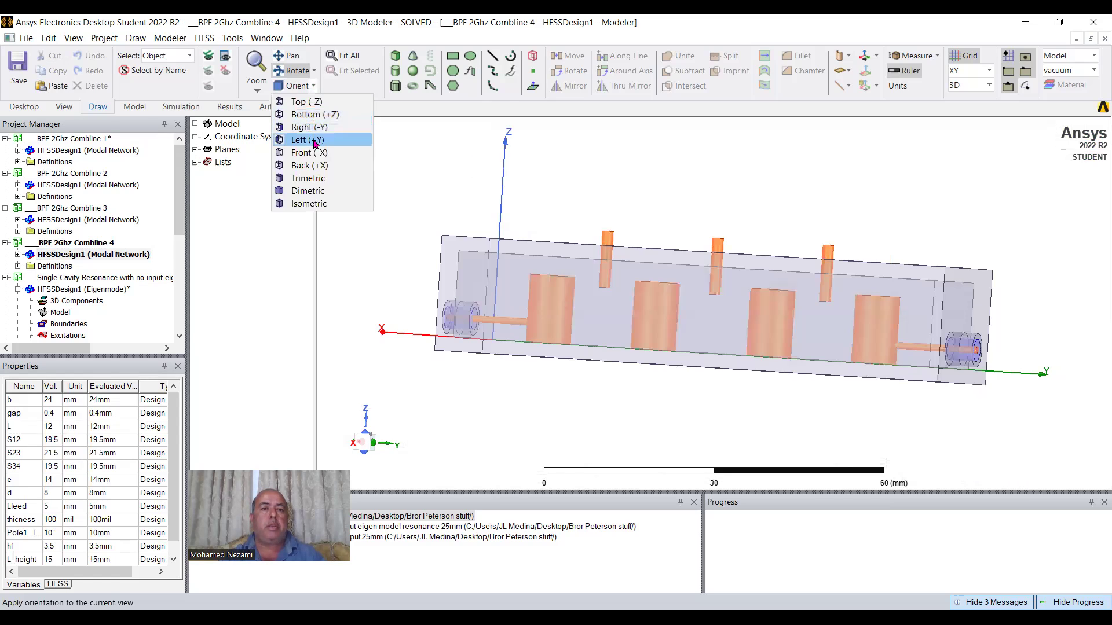
left_click(309, 154)
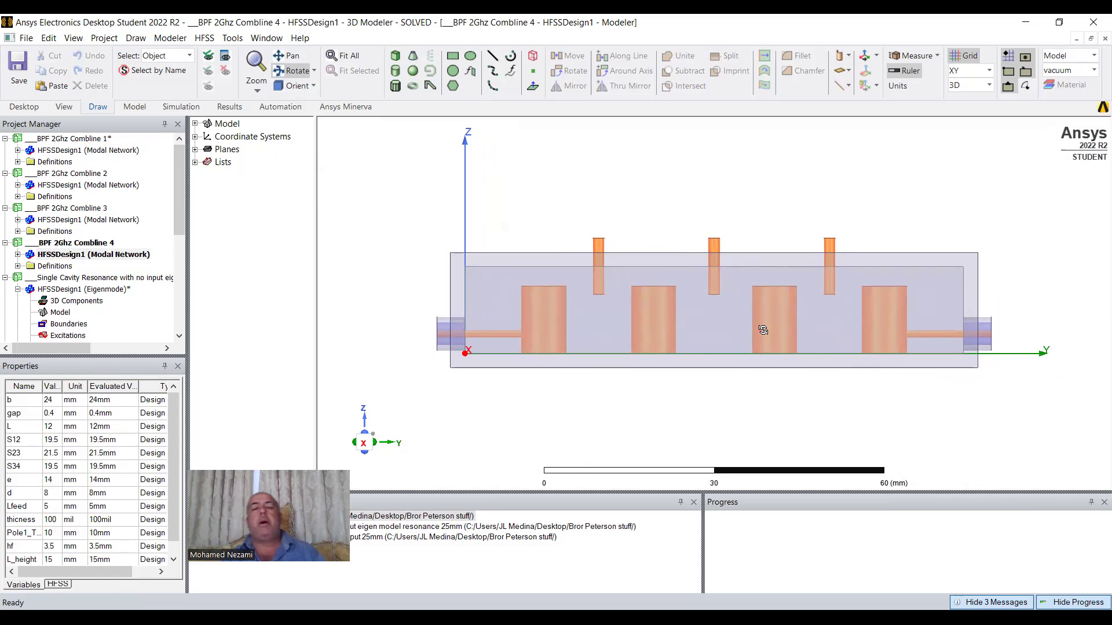
Inspect the Combline 4 housing, input feeds and tuning screws from several angles, and browse the remaining single cavity projects
left_click_drag(649, 292, 650, 322)
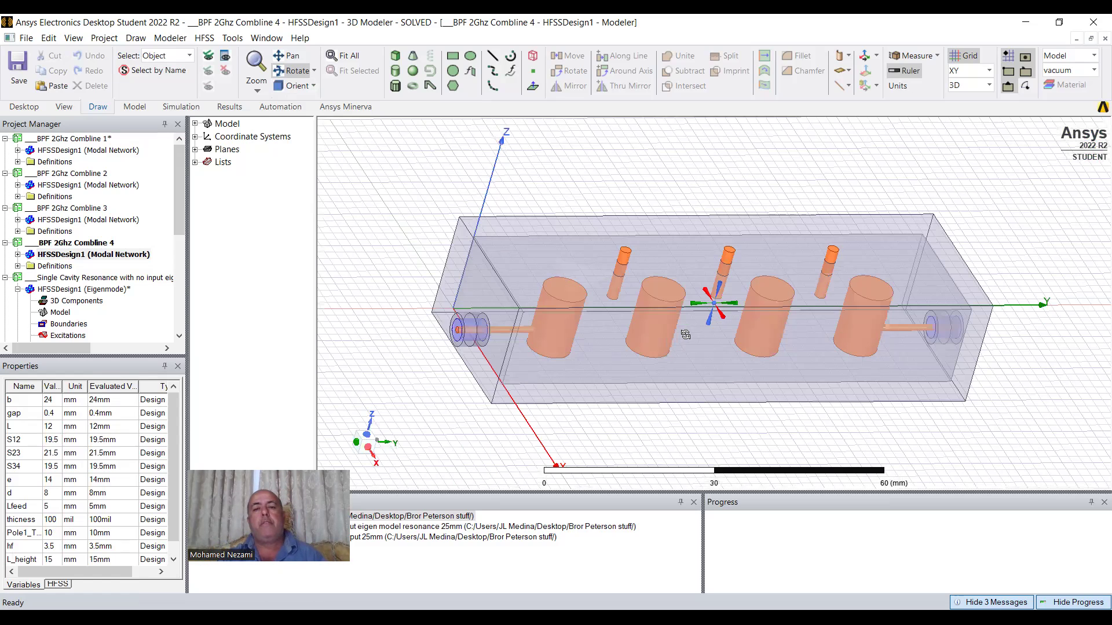
left_click_drag(568, 272, 563, 373)
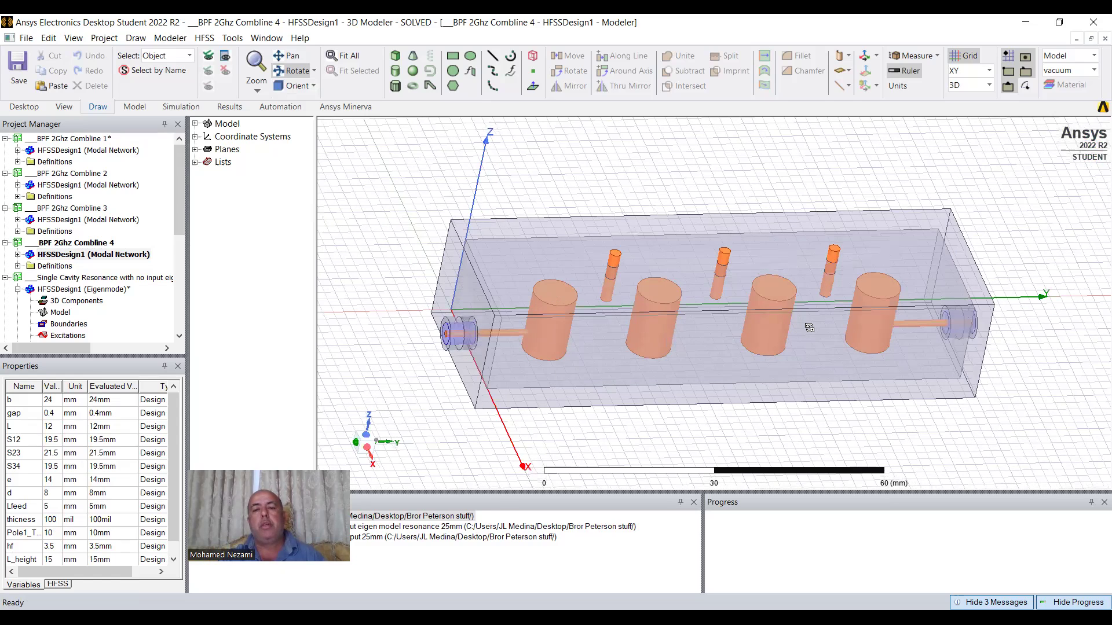
left_click_drag(798, 273, 626, 238)
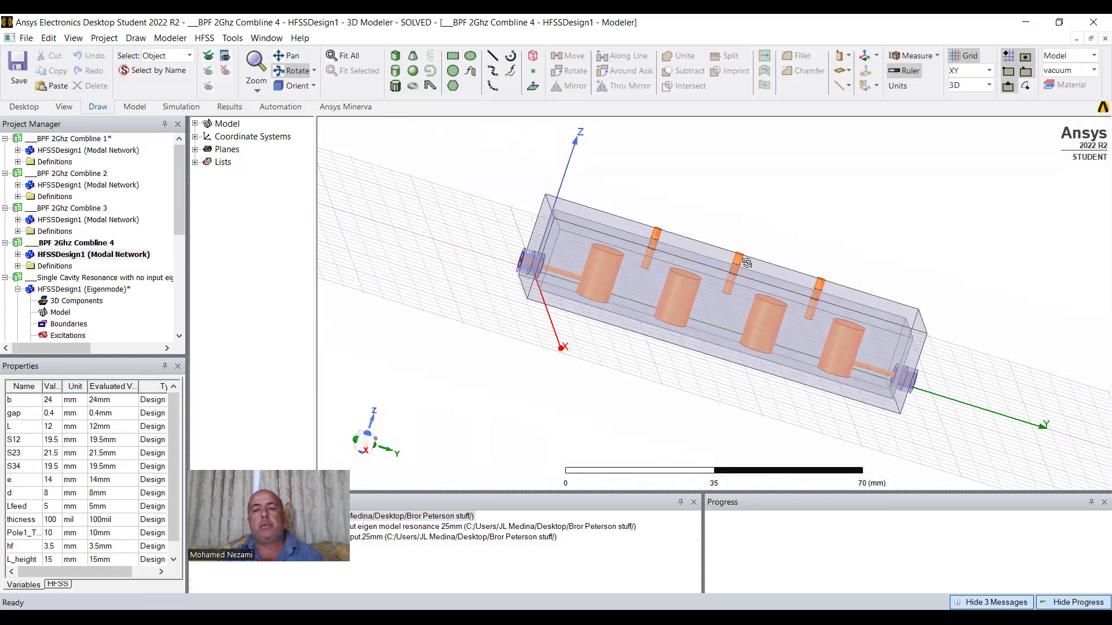
left_click_drag(799, 345, 751, 290)
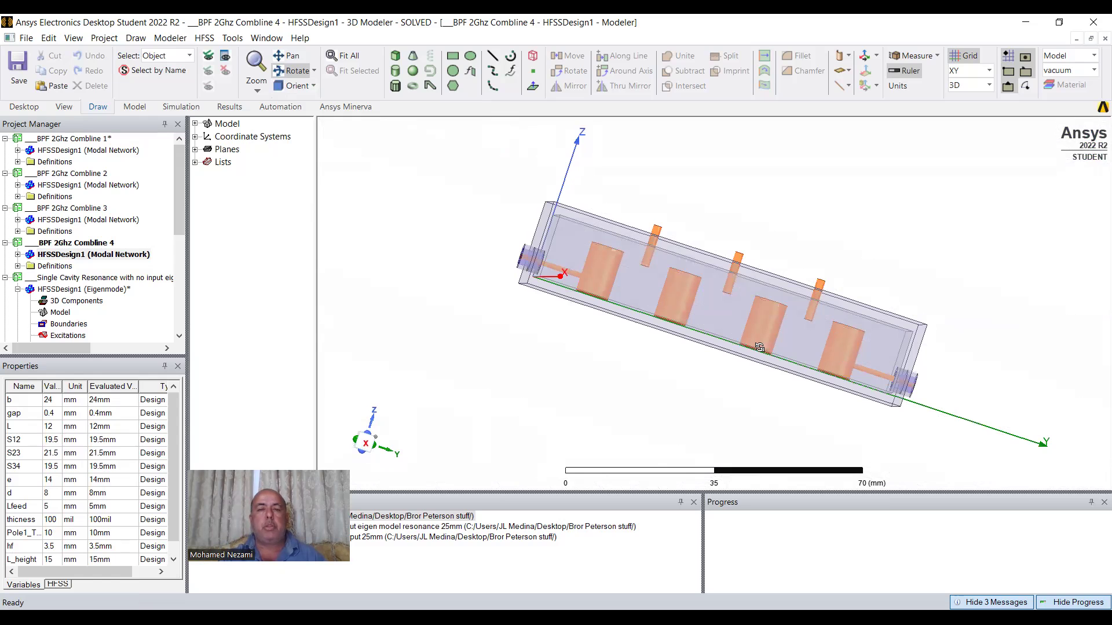
left_click_drag(182, 198, 184, 282)
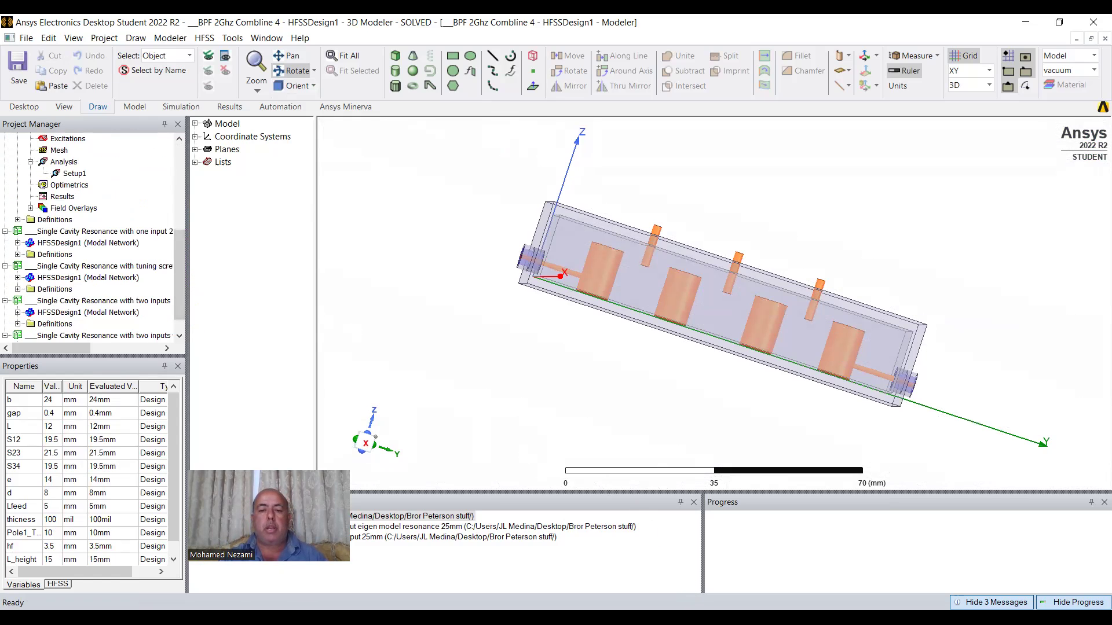
Switch to the PowerPoint presentation and go to the slide on cavity resonator input and output tapping
key("alt+Tab")
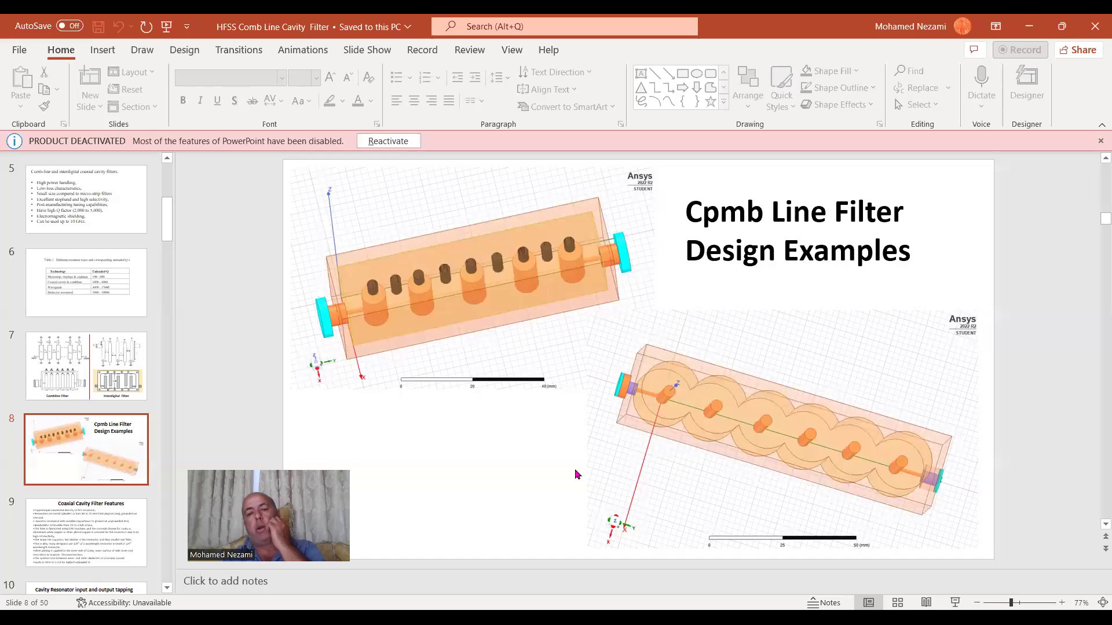
scroll(575, 473, "down", 2)
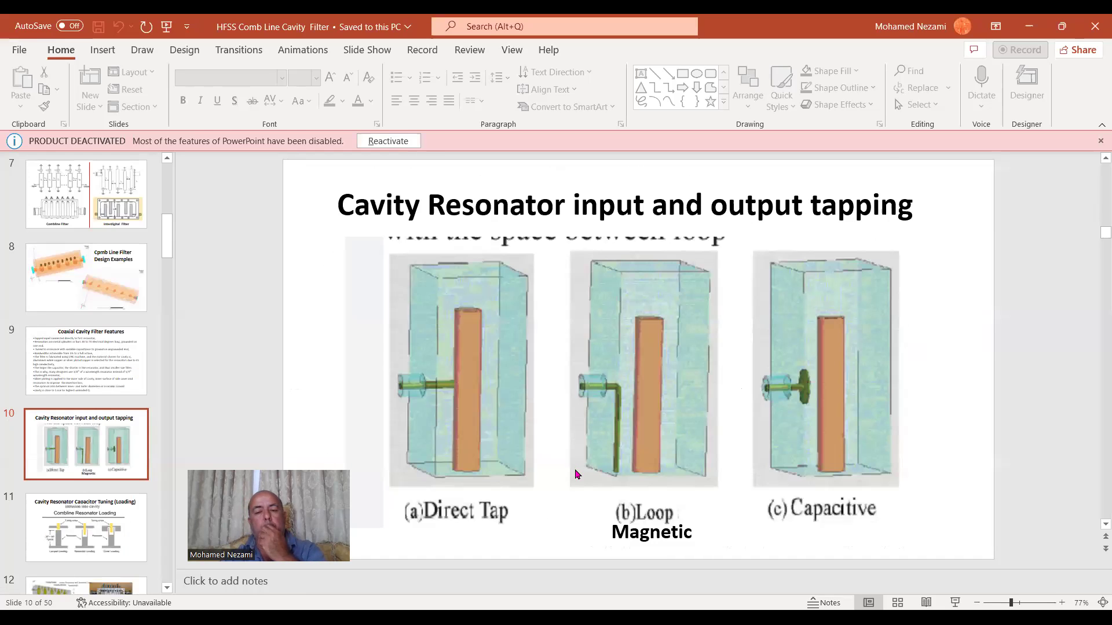
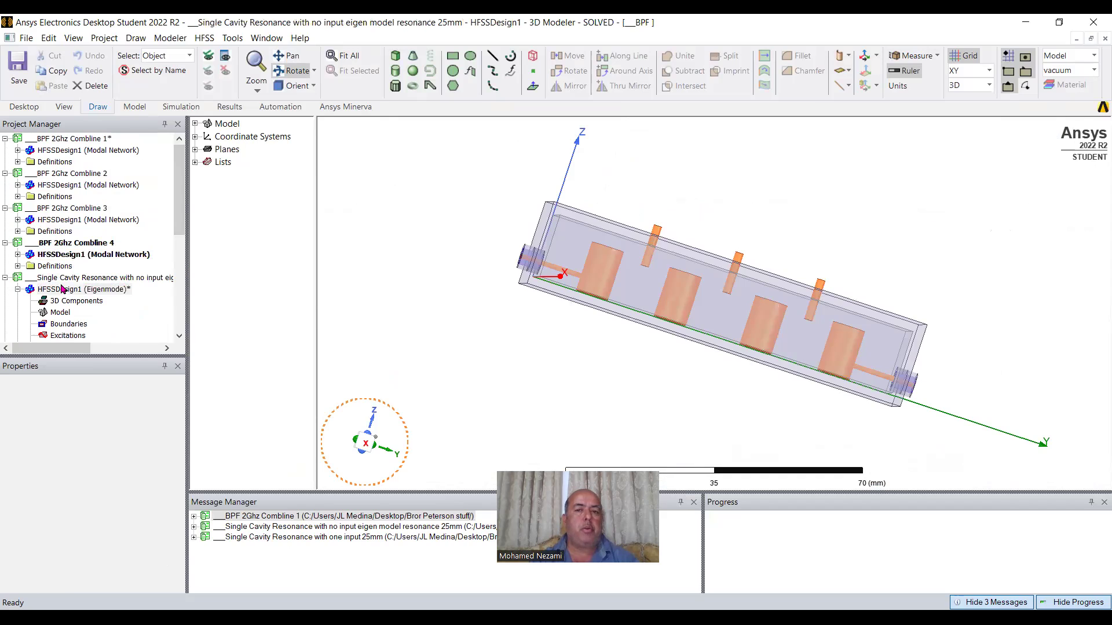
Open the single cavity eigenmode design in HFSS, inspect its geometry at an angle, and check its design properties
left_click(294, 71)
left_click_drag(766, 266, 742, 298)
left_click_drag(711, 335, 702, 273)
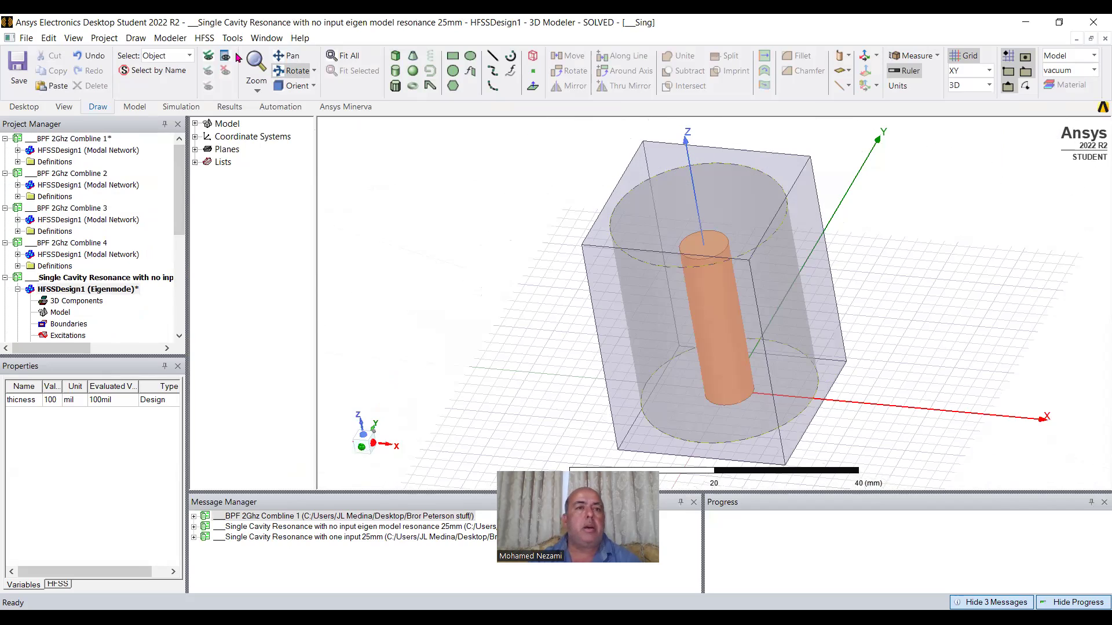
left_click(205, 39)
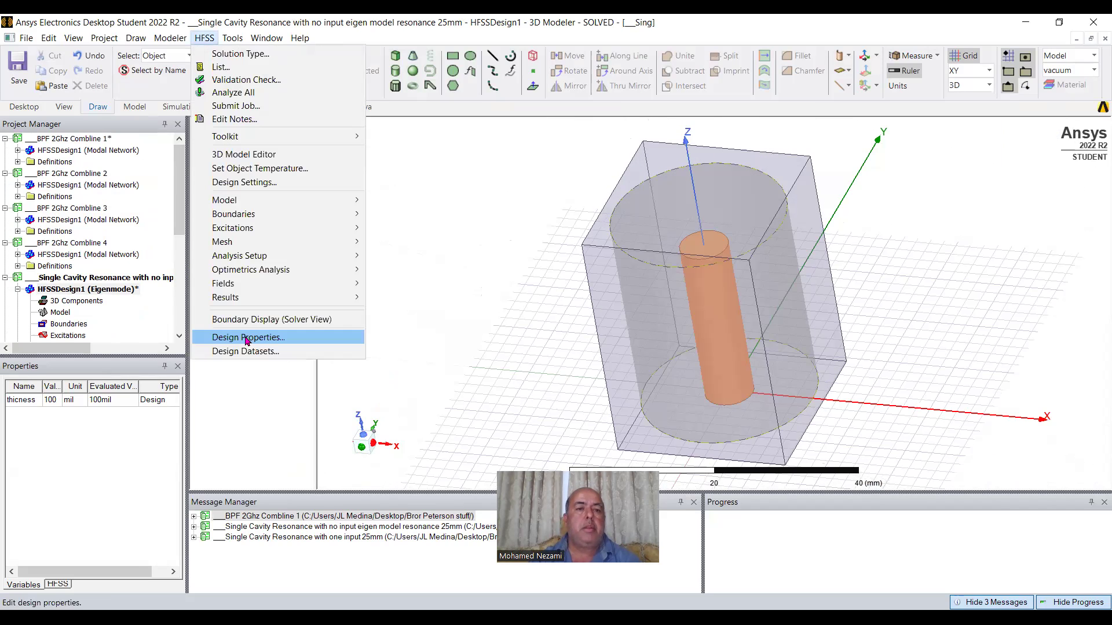
left_click(305, 335)
left_click(836, 176)
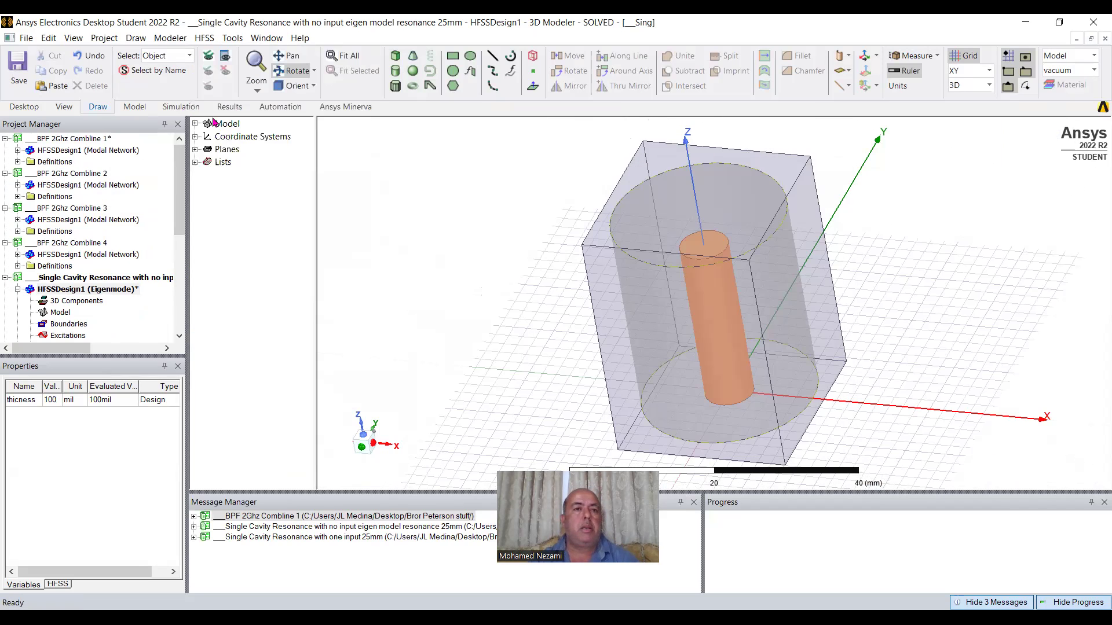
Expand the model's copper solids and review the attributes of Pole1_inner, including its material
left_click(195, 124)
left_click(208, 136)
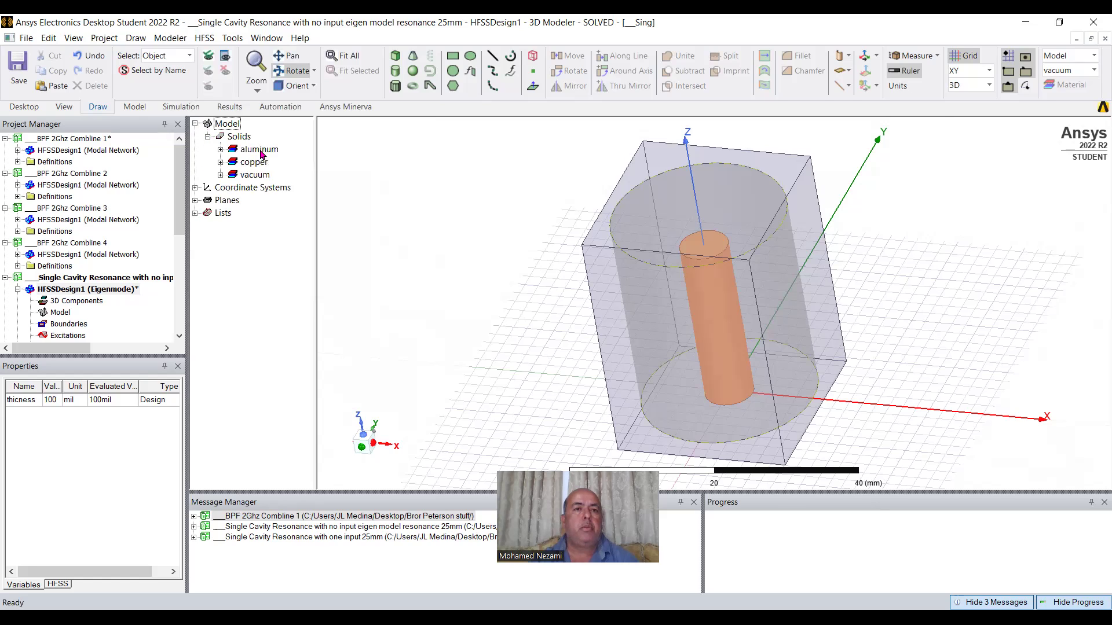
left_click(221, 163)
left_click(264, 175)
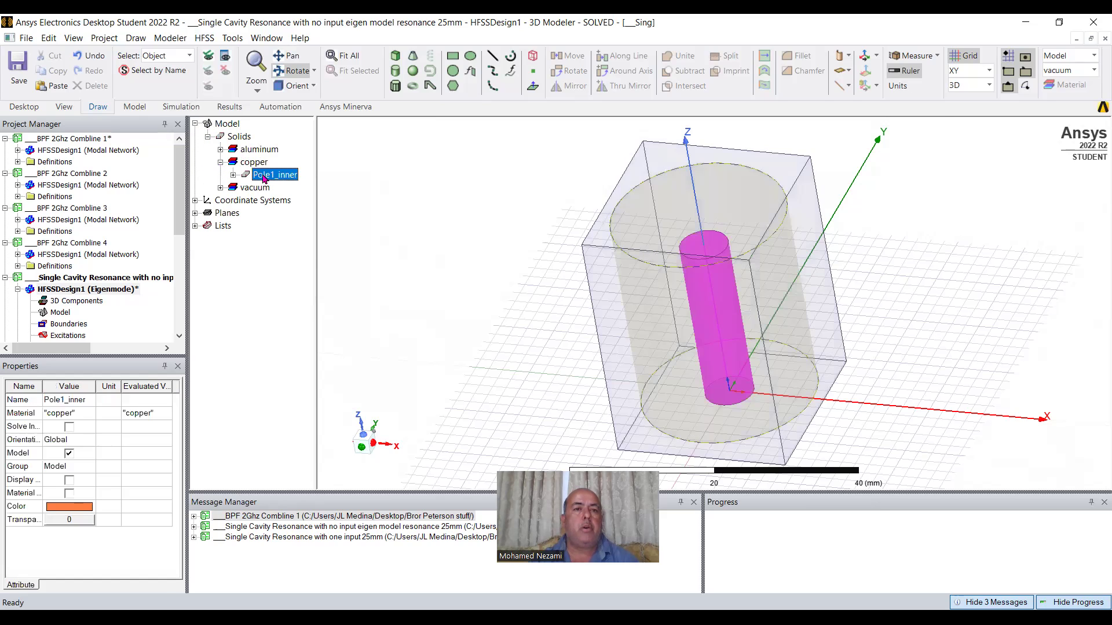
double_click(264, 175)
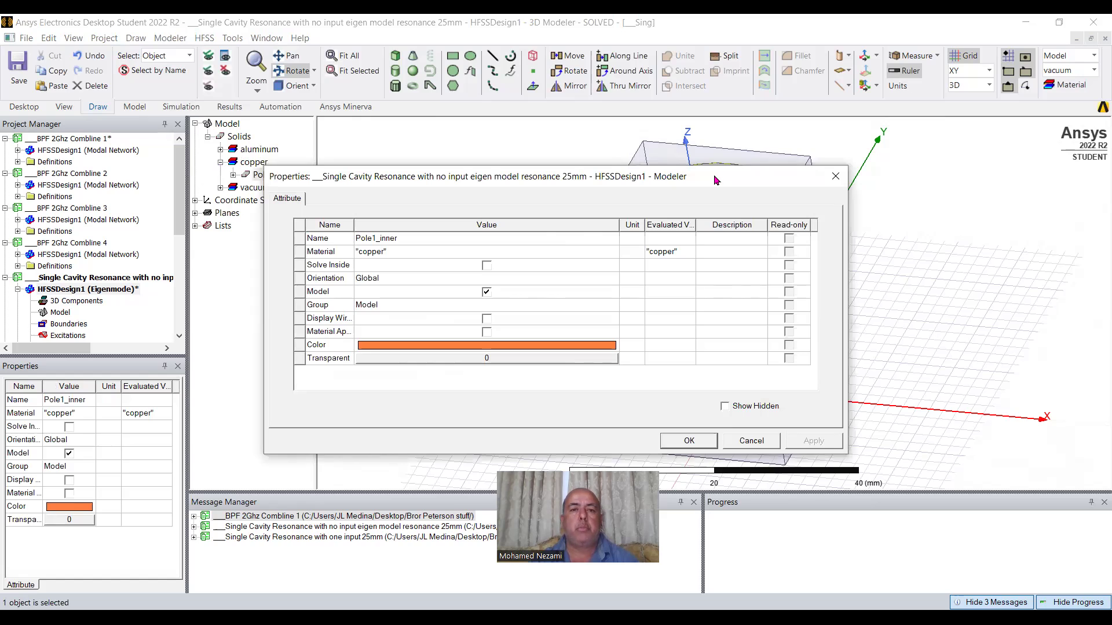
left_click_drag(717, 190, 483, 329)
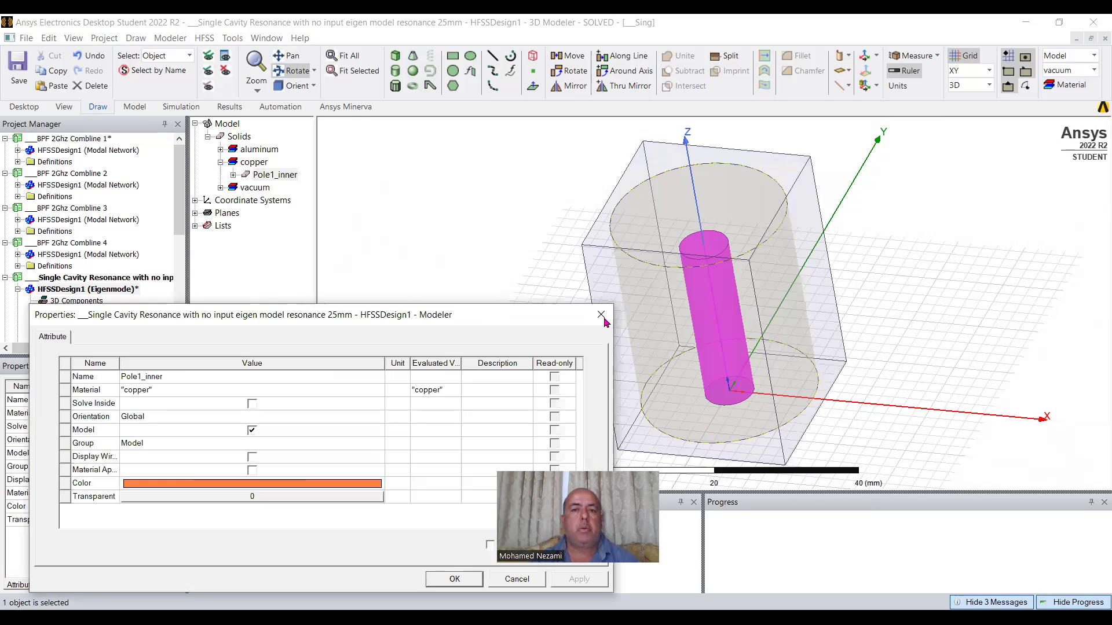
left_click(601, 315)
Open the CreateCylinder command properties of Pole1_inner and review its radius and height beside the model
left_click(233, 174)
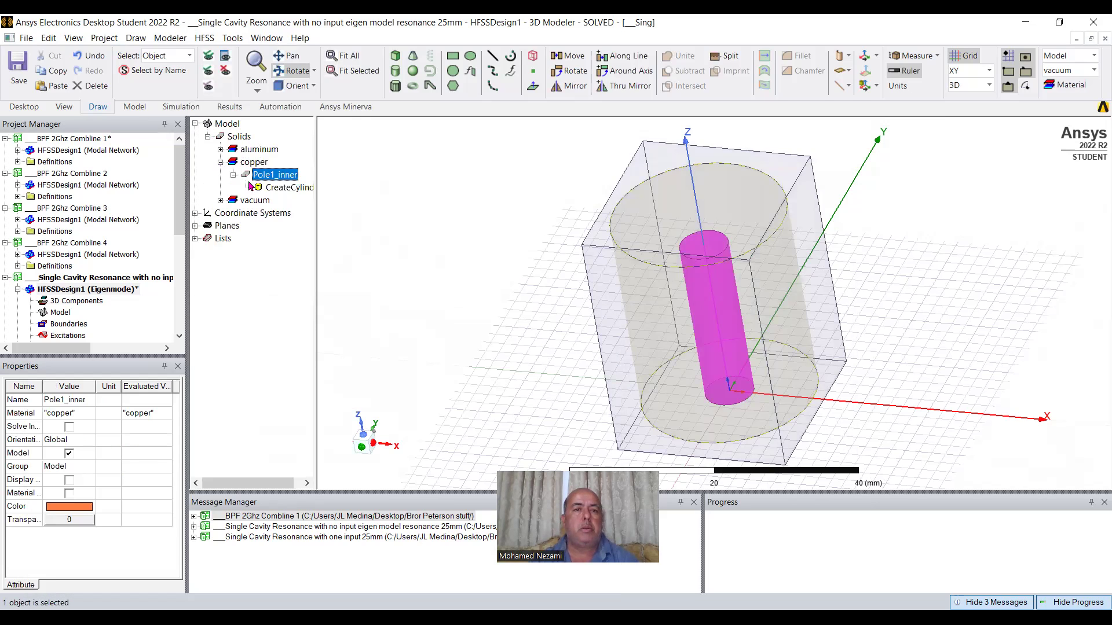
left_click(289, 188)
double_click(289, 188)
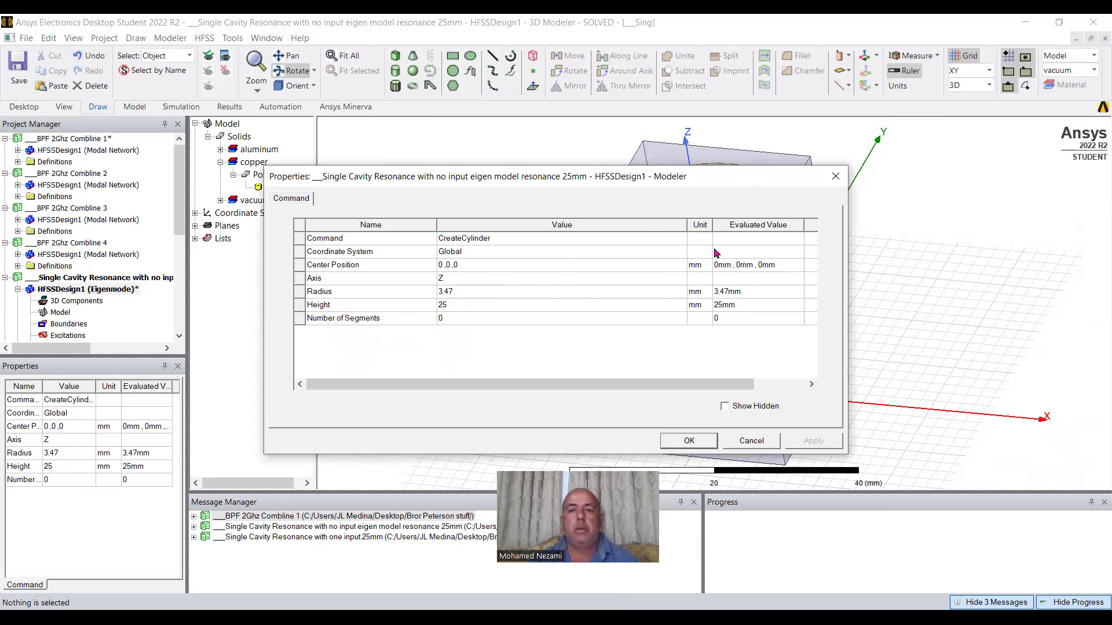
left_click_drag(748, 176, 443, 208)
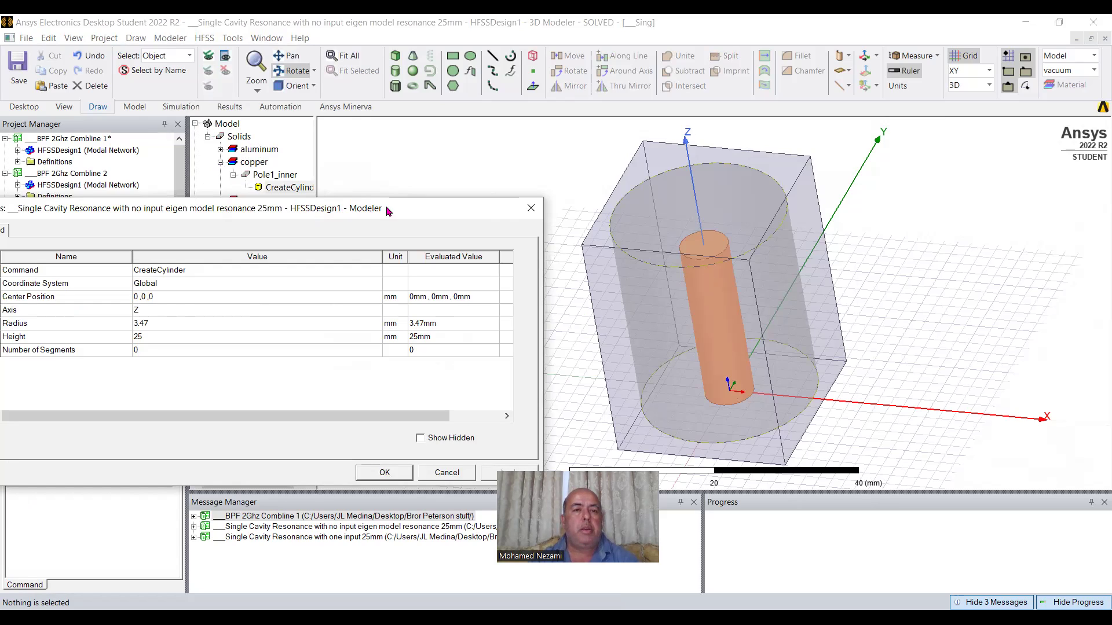
left_click_drag(395, 207, 430, 208)
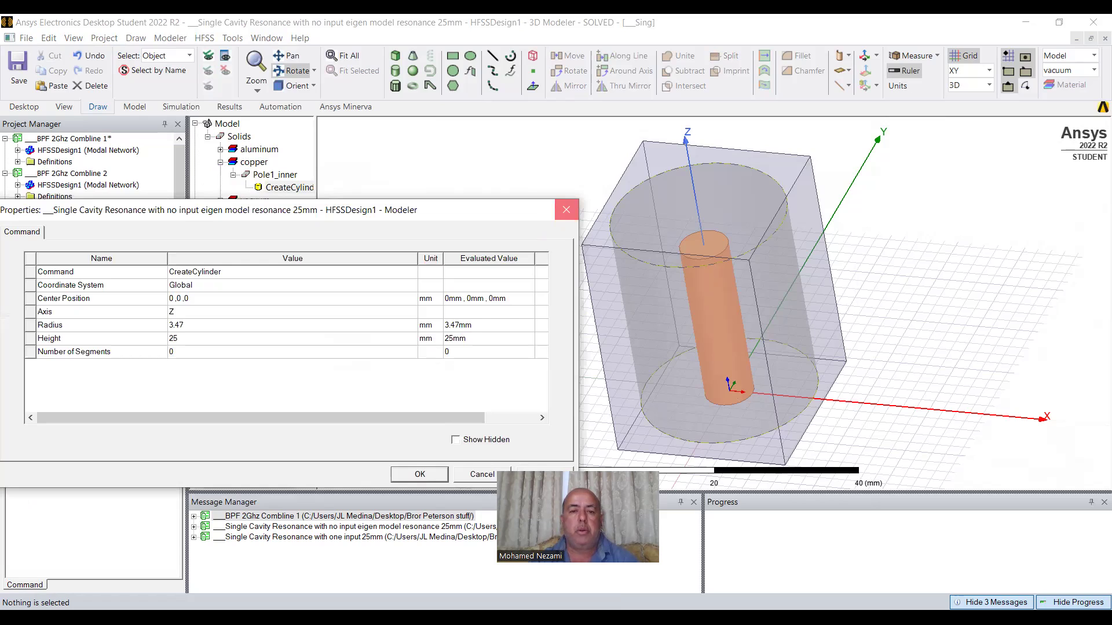
left_click_drag(610, 465, 641, 355)
Switch to PowerPoint to check the 2 GHz example's resonator dimension calculations, then return to the HFSS cavity model
left_click(556, 619)
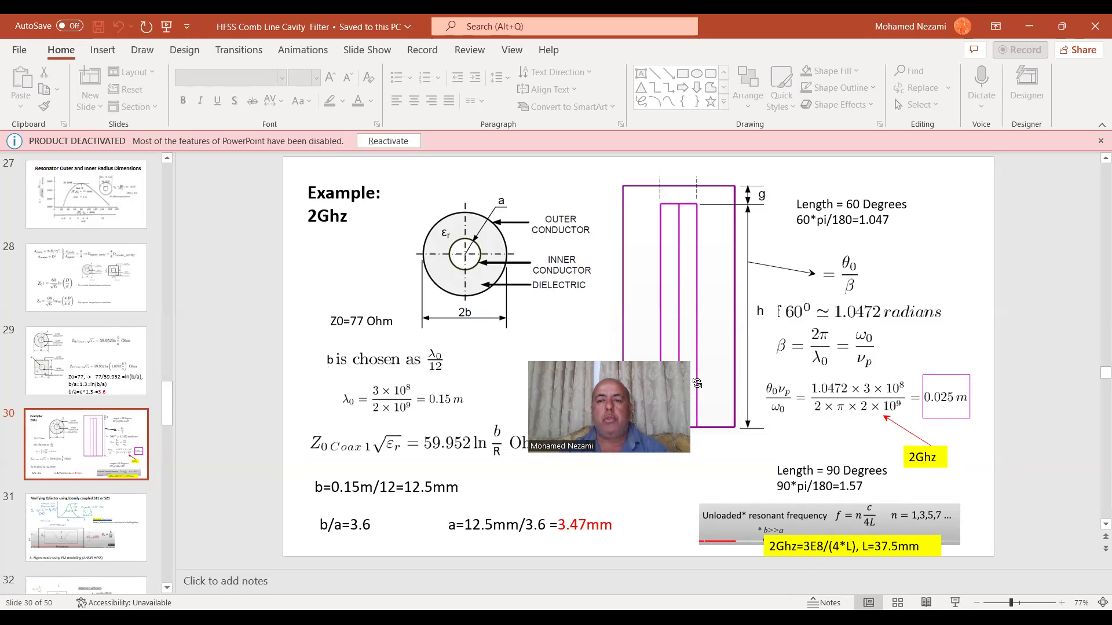
left_click_drag(697, 383, 1082, 286)
key("alt+Tab")
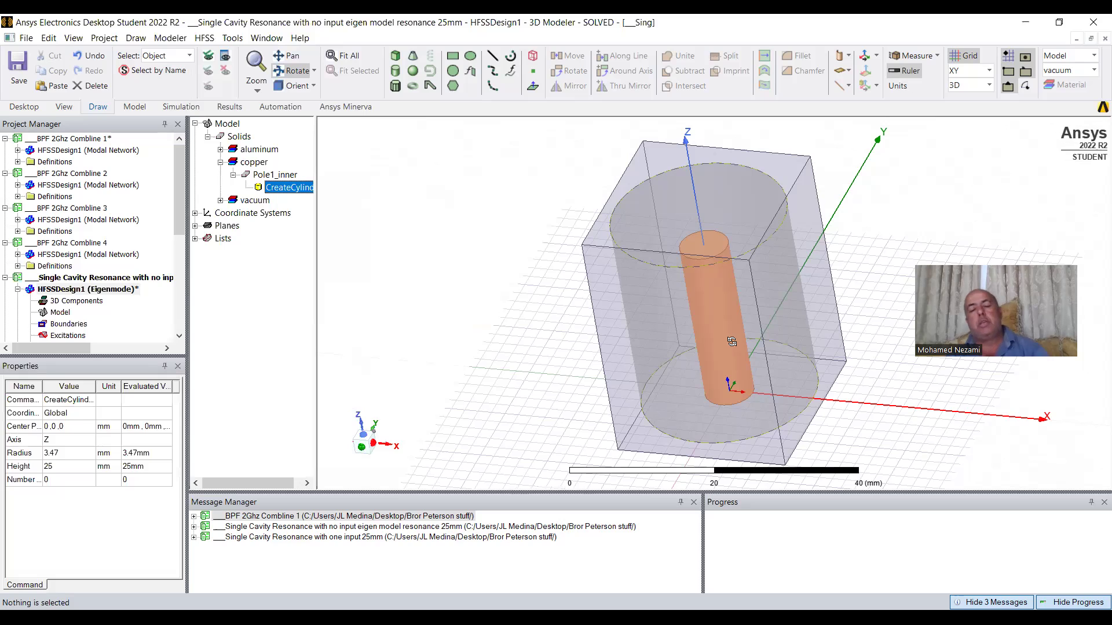
Open the Setup1 eigen solution settings and review the minimum frequency and number of modes, then close them
left_click_drag(679, 380, 679, 380)
left_click_drag(689, 328, 567, 353)
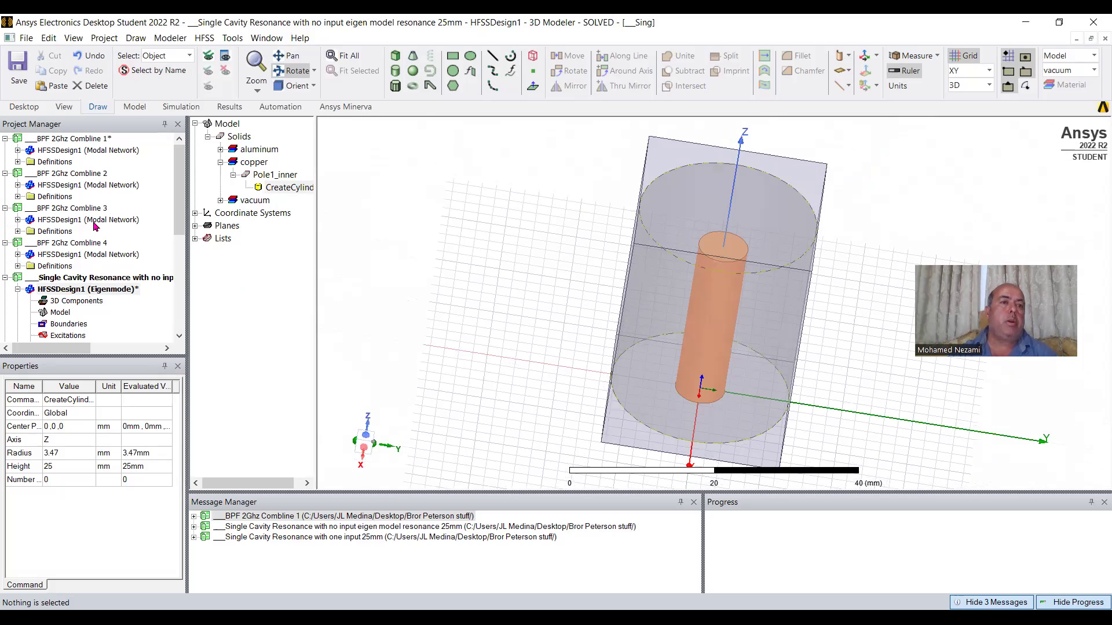
left_click_drag(179, 192, 179, 252)
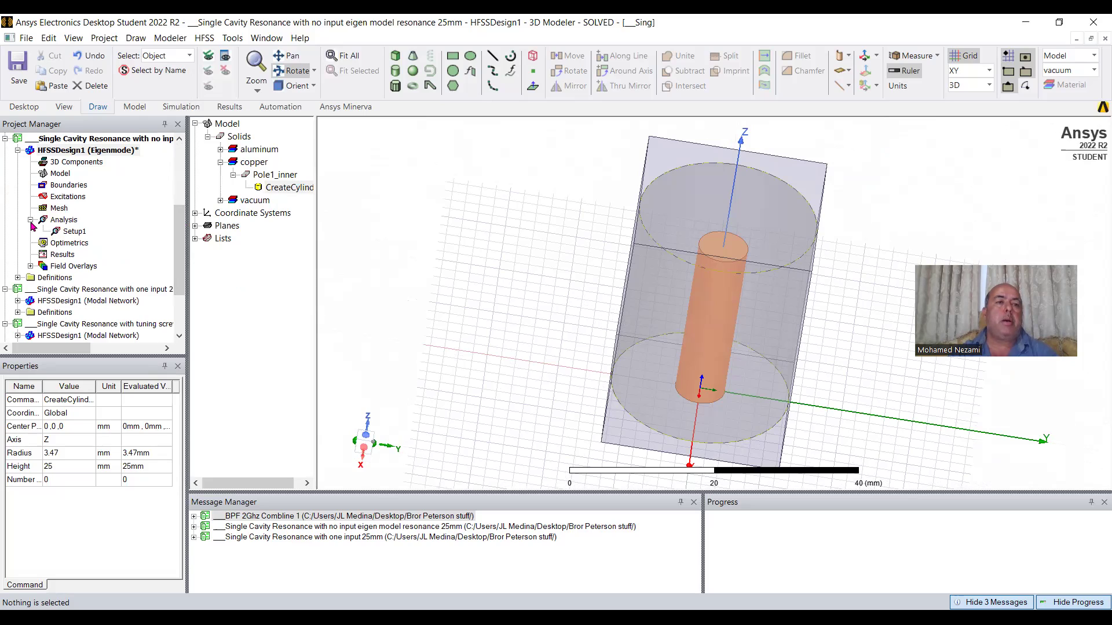
left_click(67, 231)
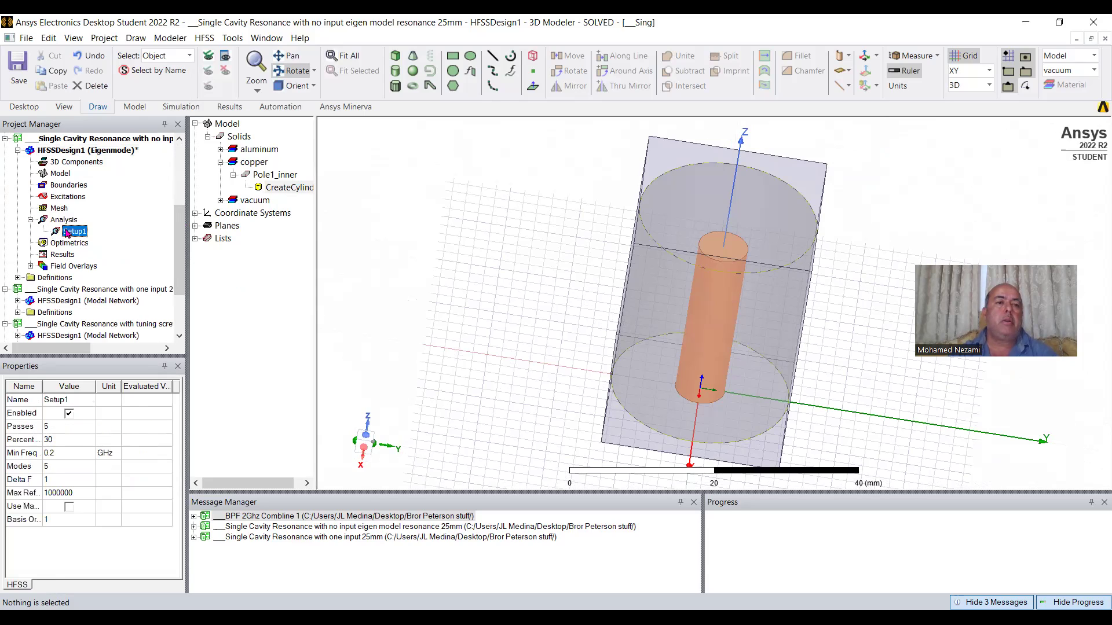
double_click(77, 234)
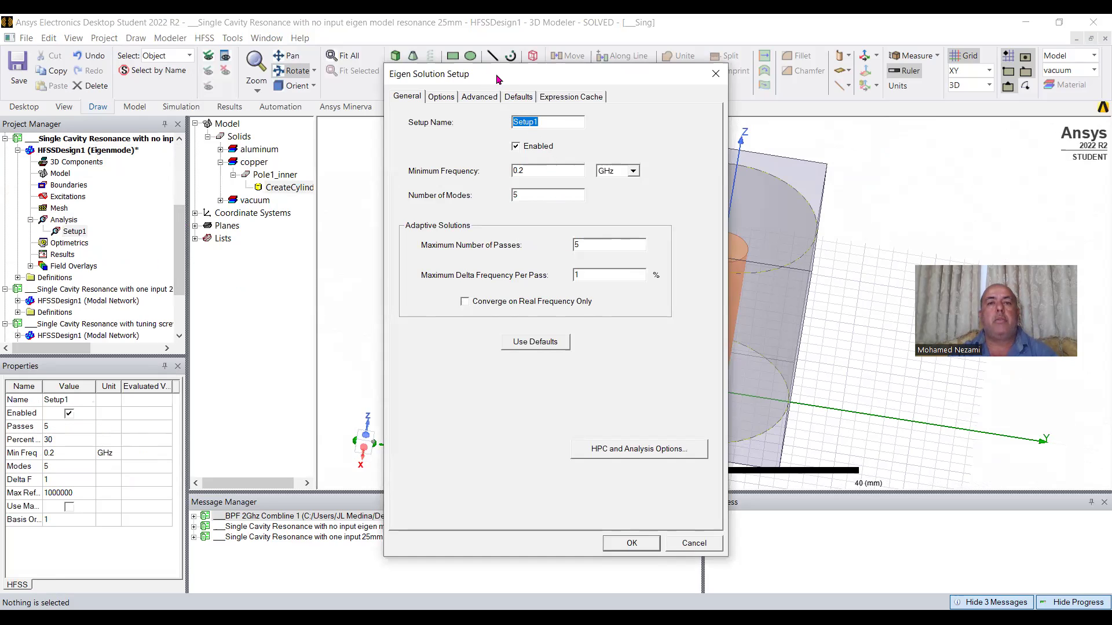
left_click_drag(501, 78, 369, 118)
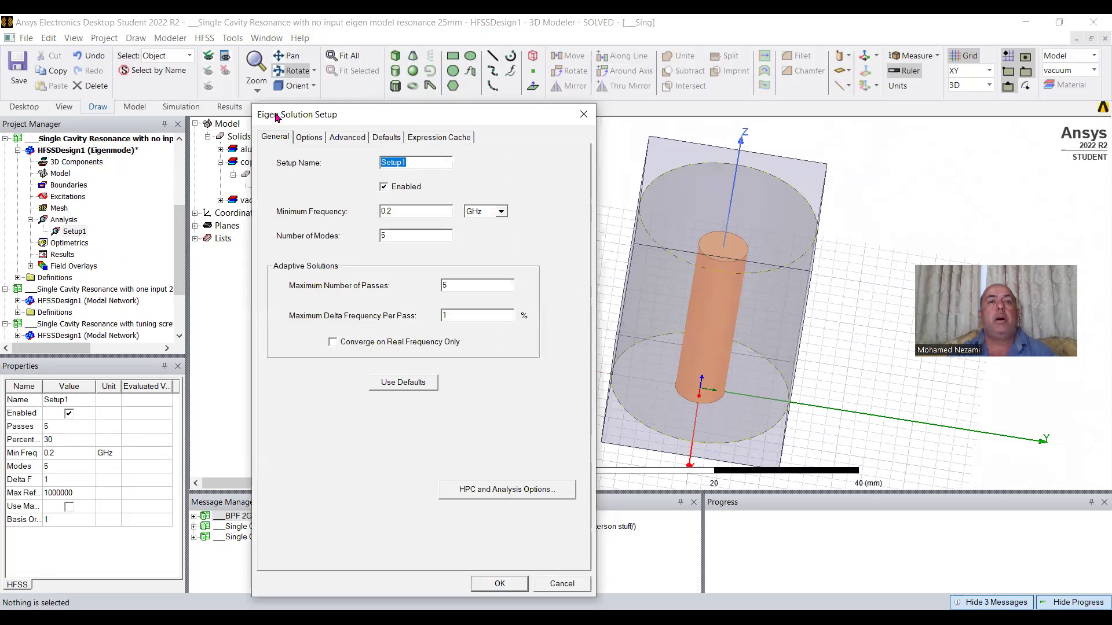
left_click(416, 212)
left_click_drag(394, 210, 369, 231)
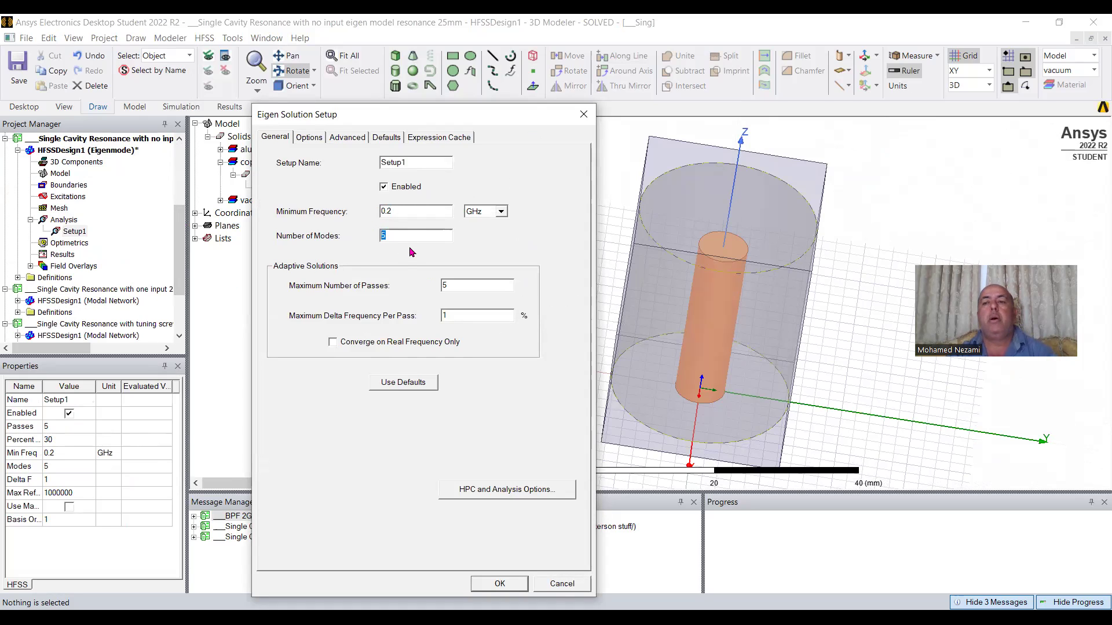
left_click(417, 237)
left_click(488, 583)
Open the solution data from the design's Results, review the frequency and Q of each solved eigenmode, and close it
left_click(61, 255)
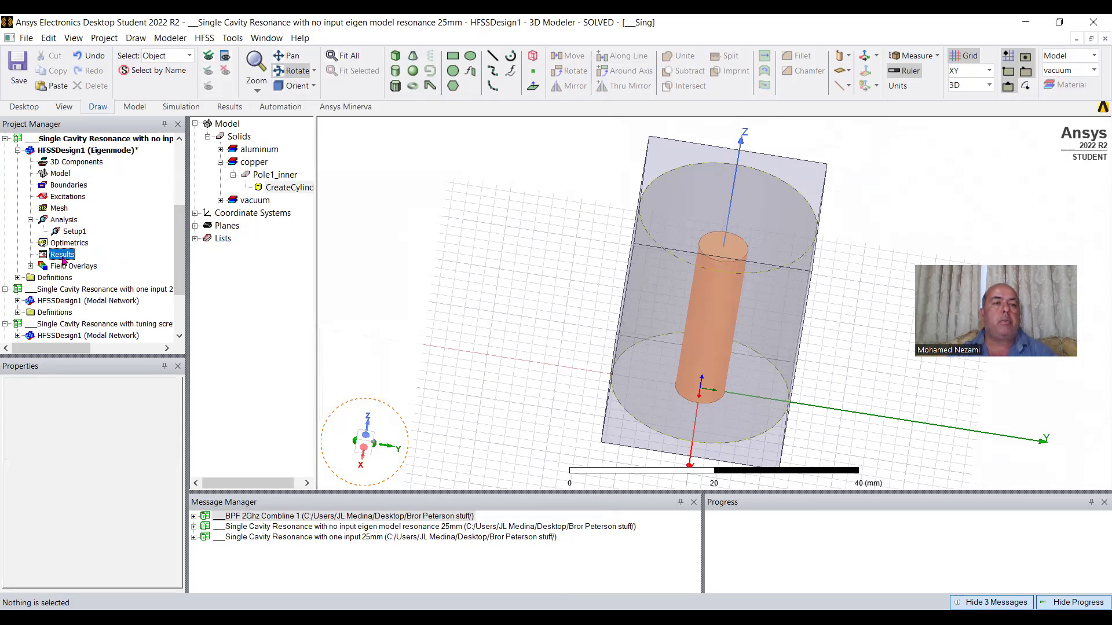
right_click(62, 257)
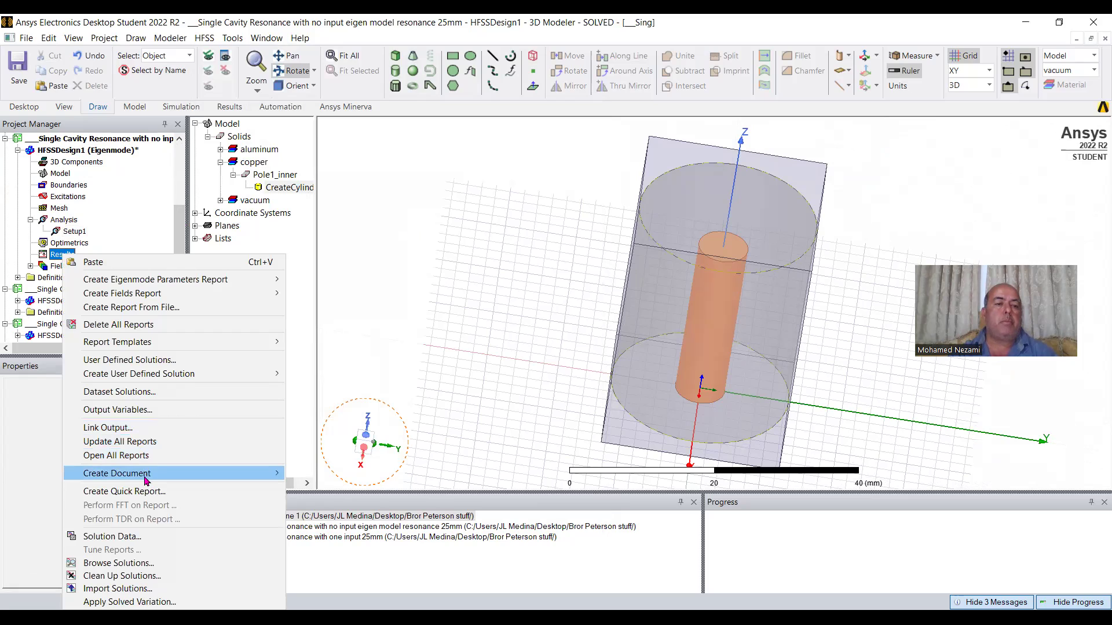
left_click(147, 538)
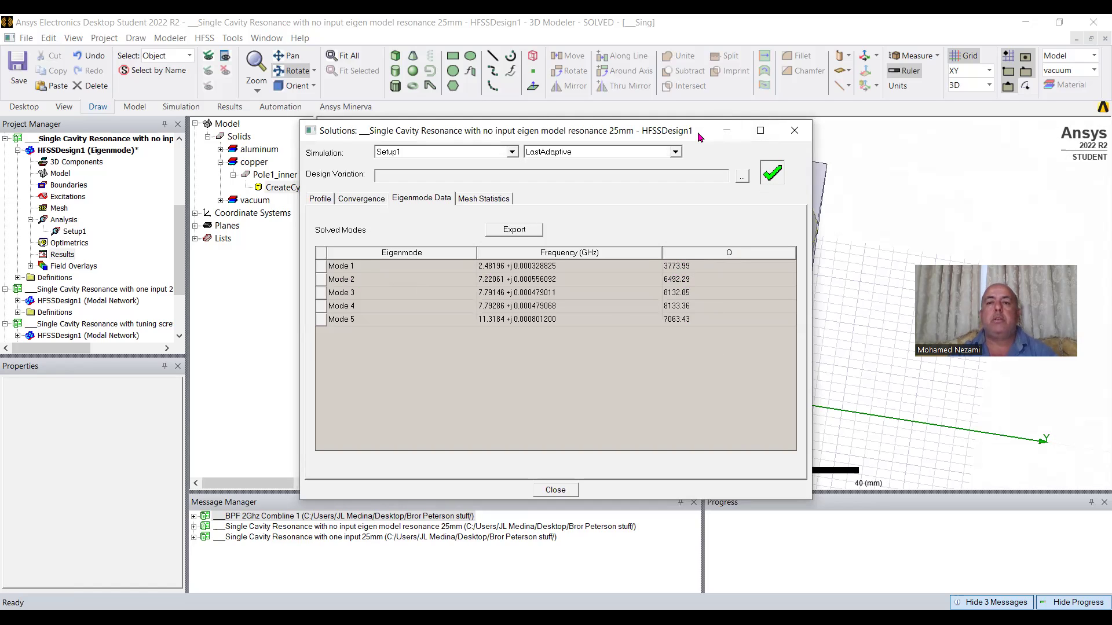
left_click(794, 130)
Display the Mag_E1 electric field overlay and examine its distribution around the resonator from several angles
left_click_drag(708, 293, 721, 277)
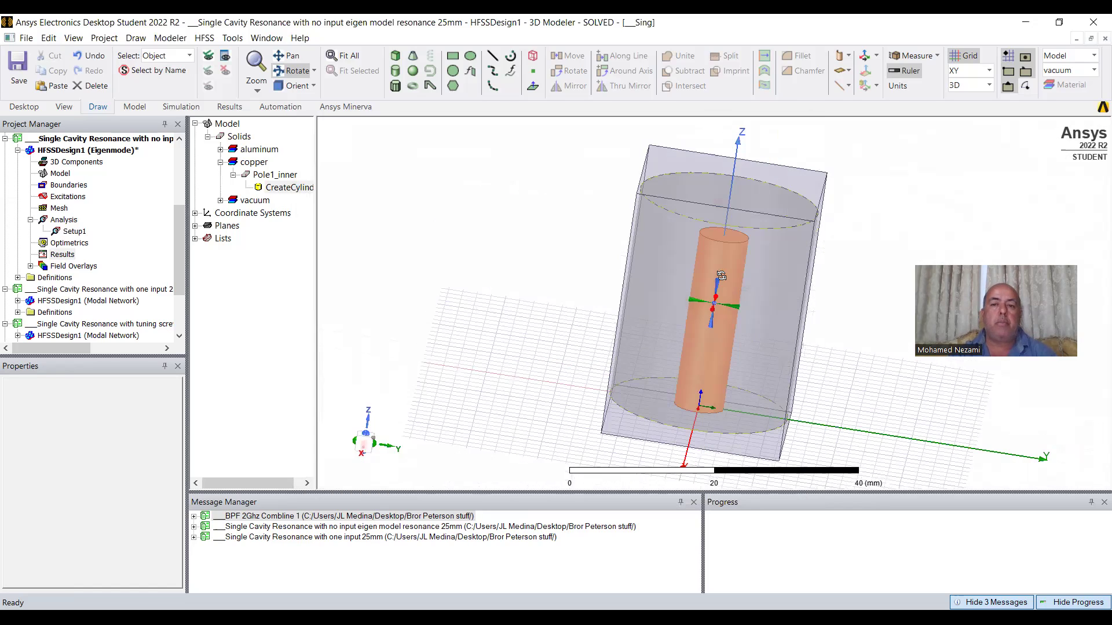
left_click(31, 267)
left_click(55, 278)
left_click(43, 278)
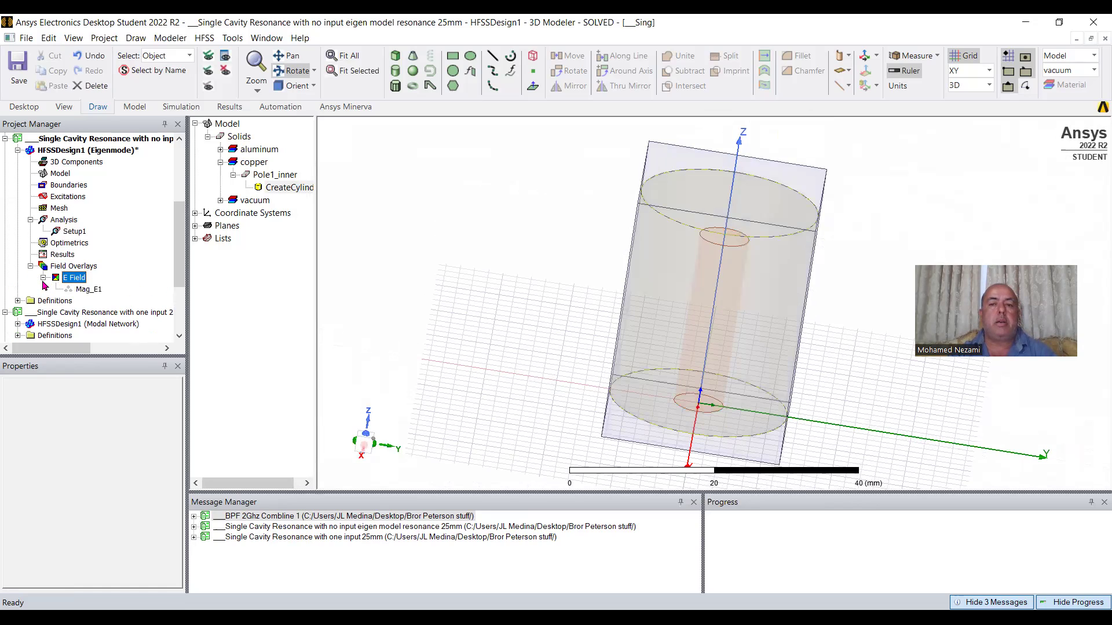
left_click(88, 290)
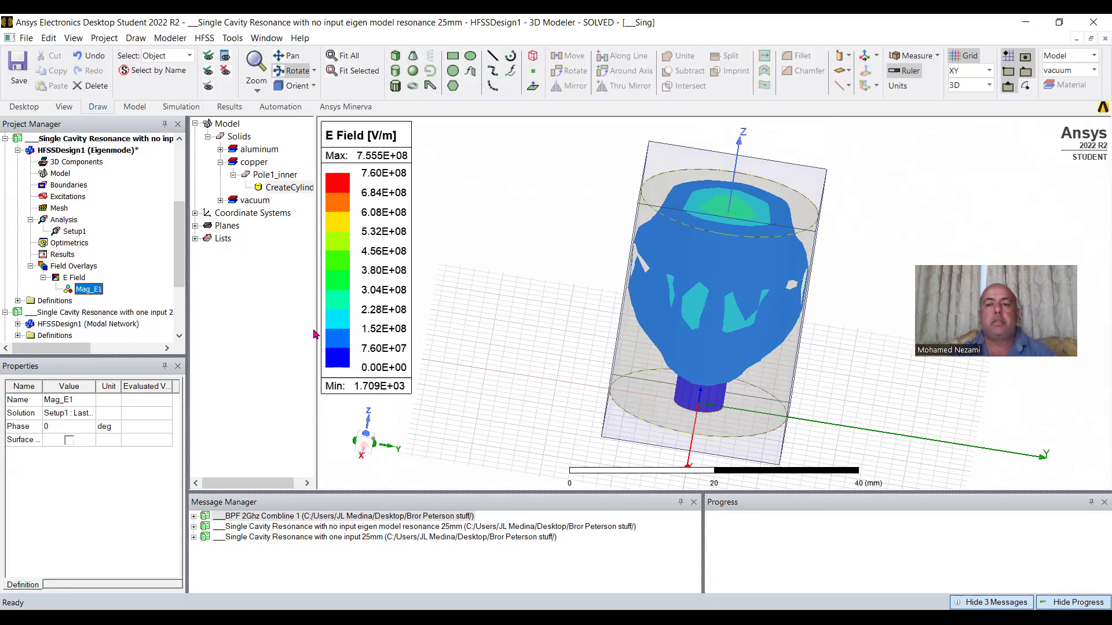
left_click_drag(682, 315, 683, 401)
left_click_drag(718, 342, 695, 278)
left_click(93, 289)
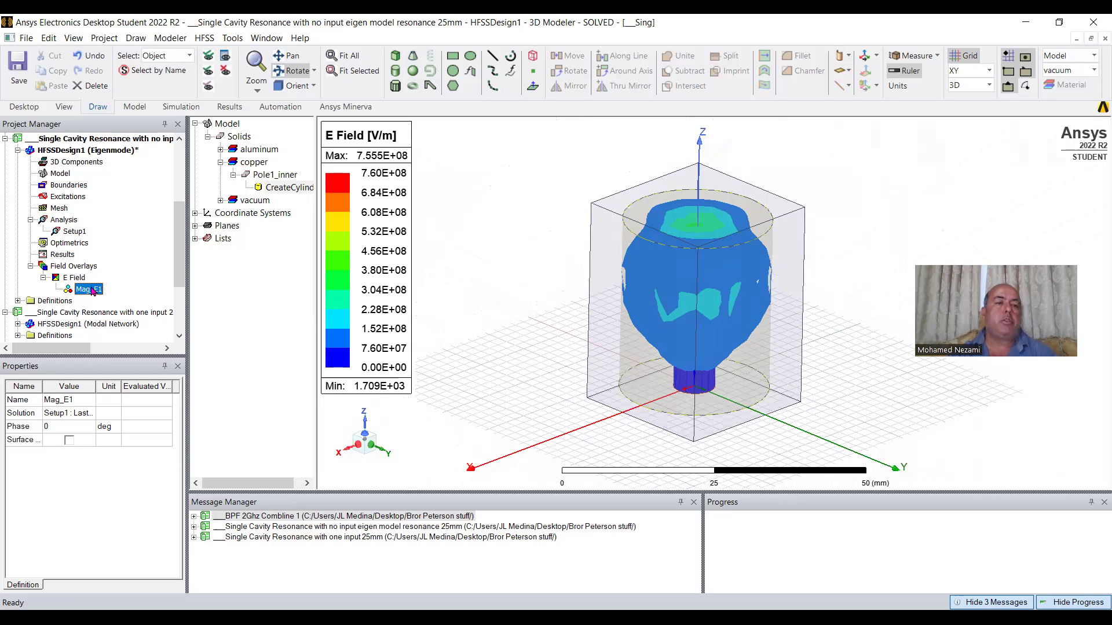
right_click(93, 290)
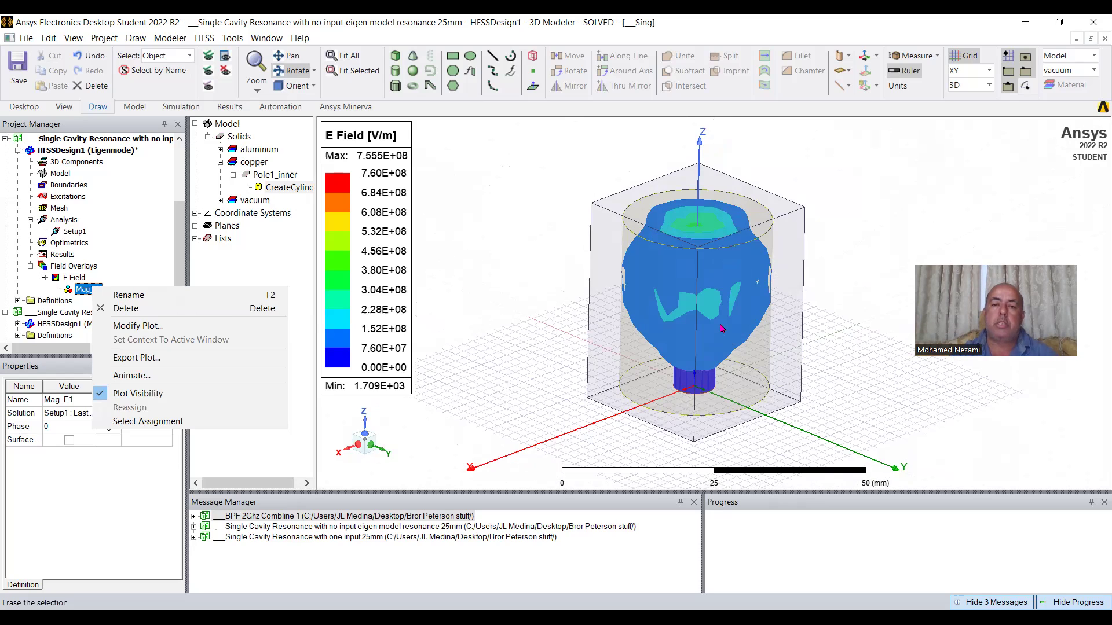
left_click_drag(721, 329, 731, 281)
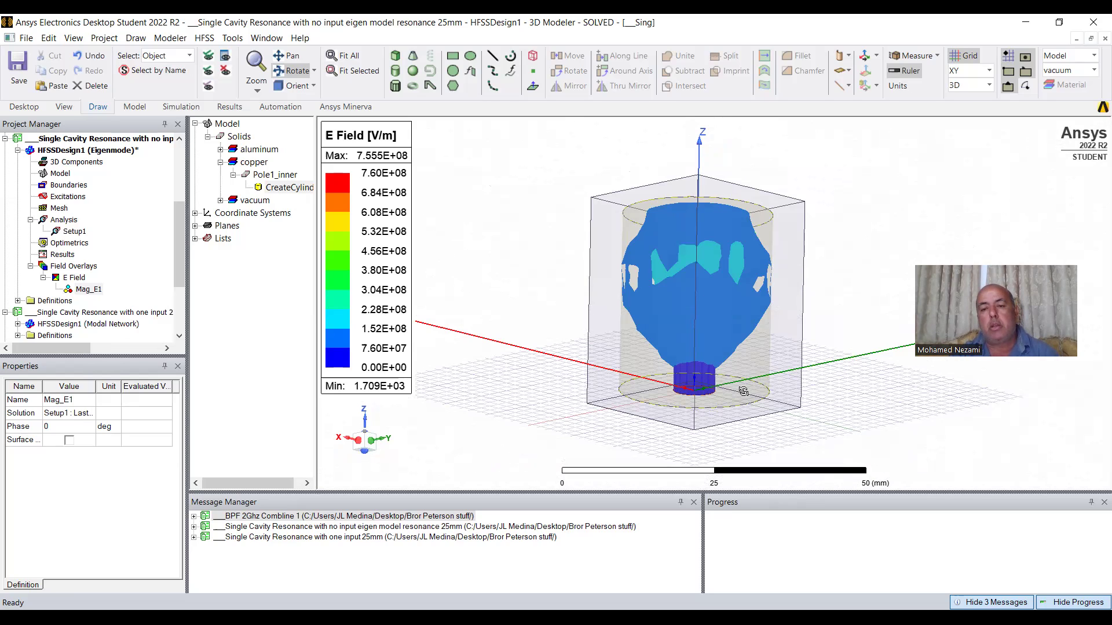
left_click_drag(689, 385, 709, 393)
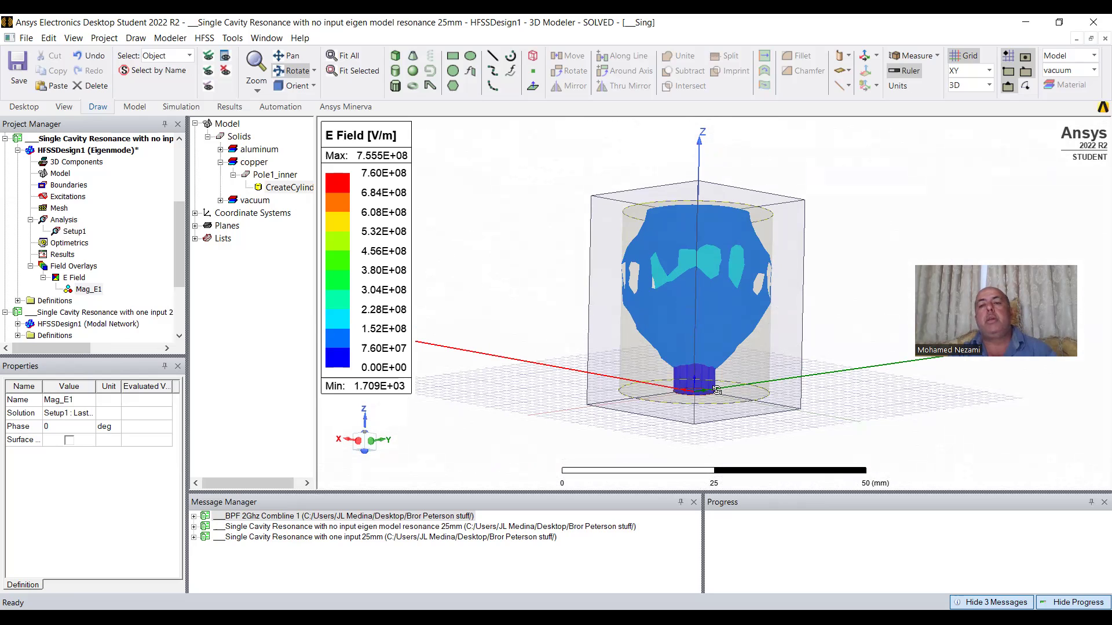
Modify the Mag_E1 field plot to show the Mag_H quantity instead, and apply the change
left_click(88, 289)
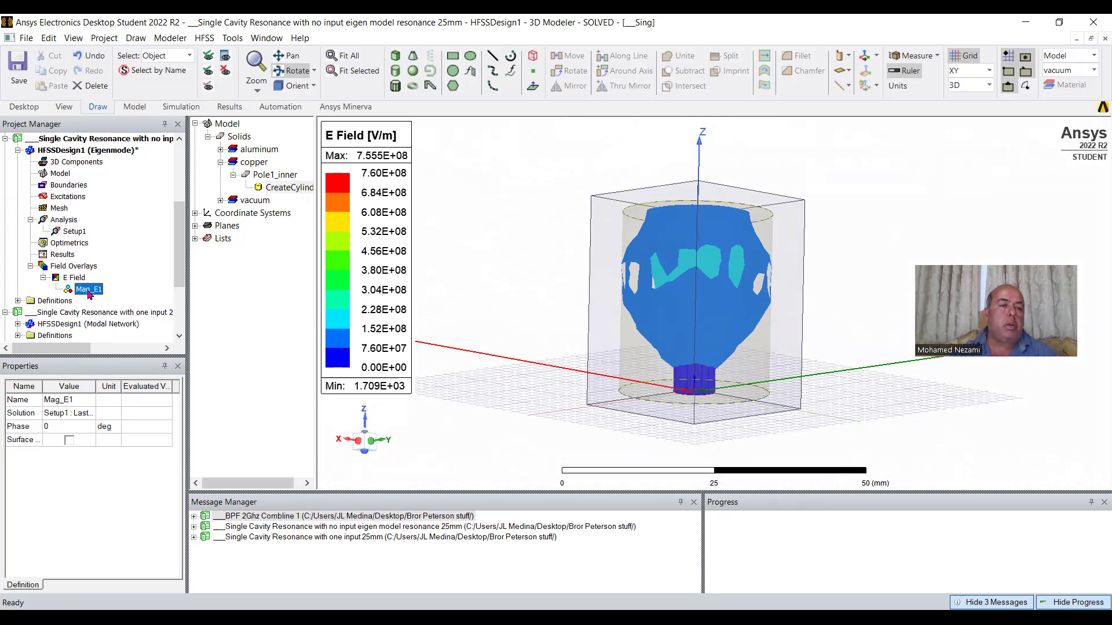
right_click(95, 296)
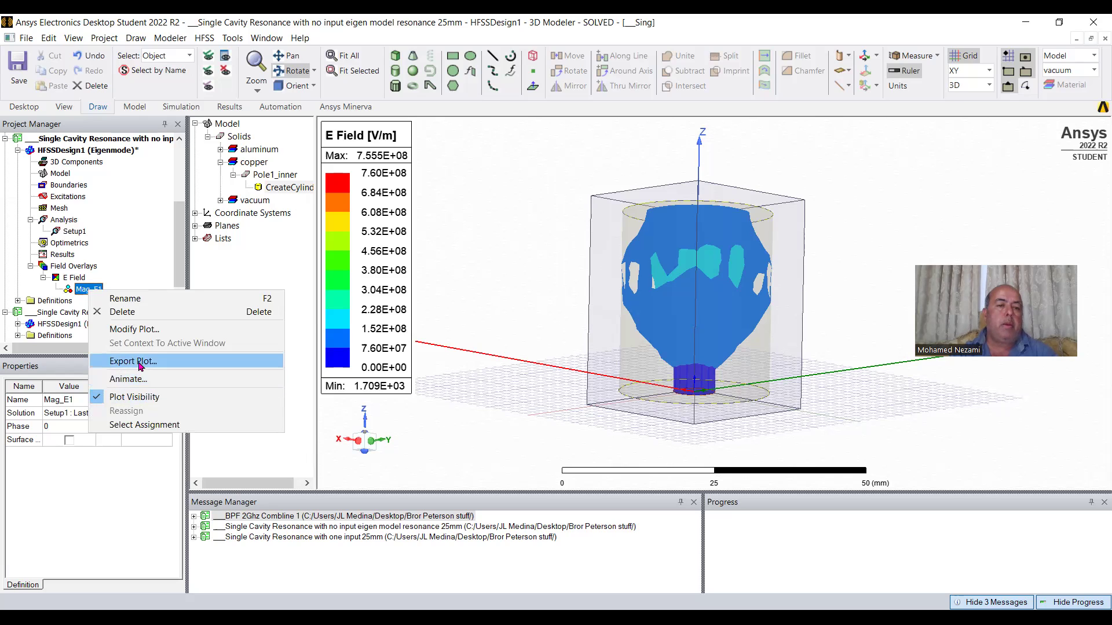
left_click(133, 329)
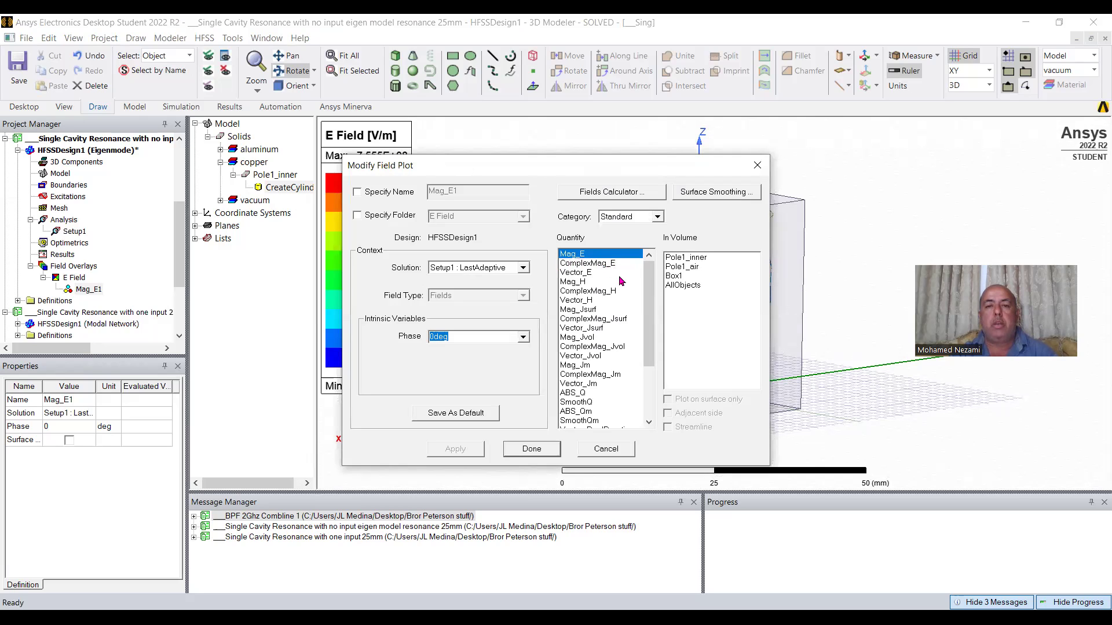
left_click(575, 282)
left_click(455, 449)
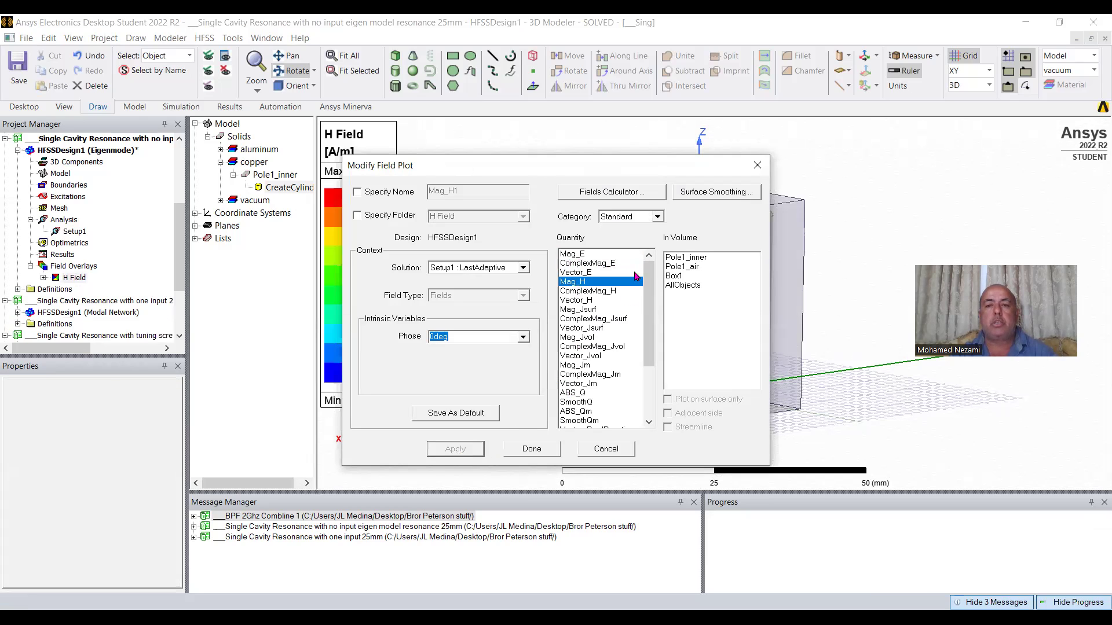
left_click_drag(649, 171, 344, 171)
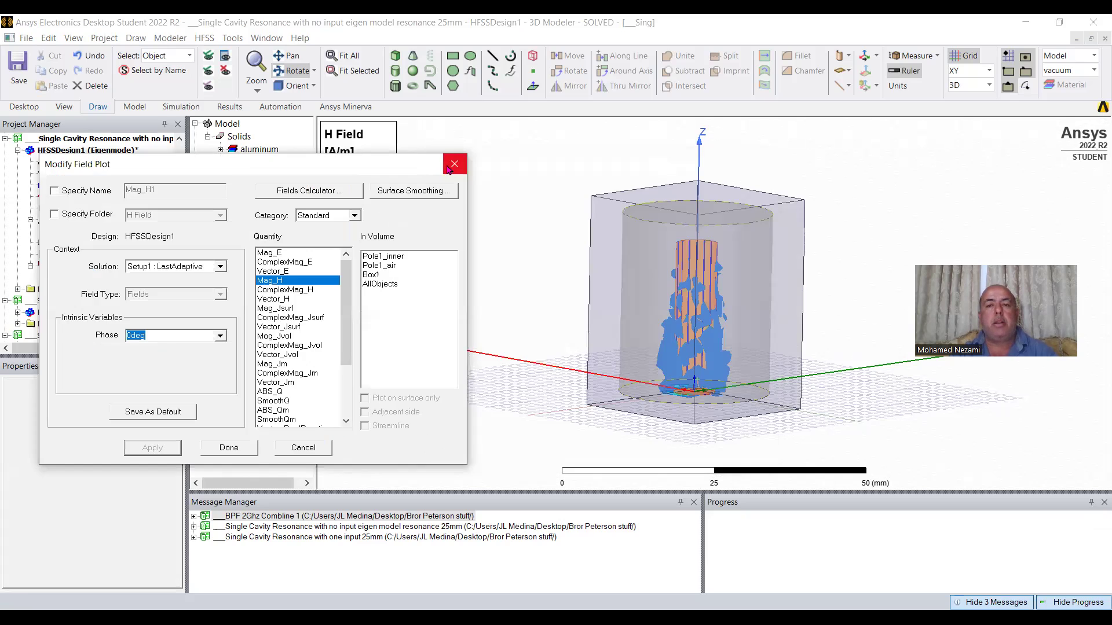
left_click(227, 448)
Examine the magnetic field distribution around the copper resonator from several angles and at close range
left_click_drag(608, 365, 633, 273)
mouse_move(570, 311)
left_mouse_down()
mouse_move(645, 279)
mouse_move(638, 272)
mouse_move(617, 287)
mouse_move(603, 335)
mouse_move(640, 390)
left_mouse_up()
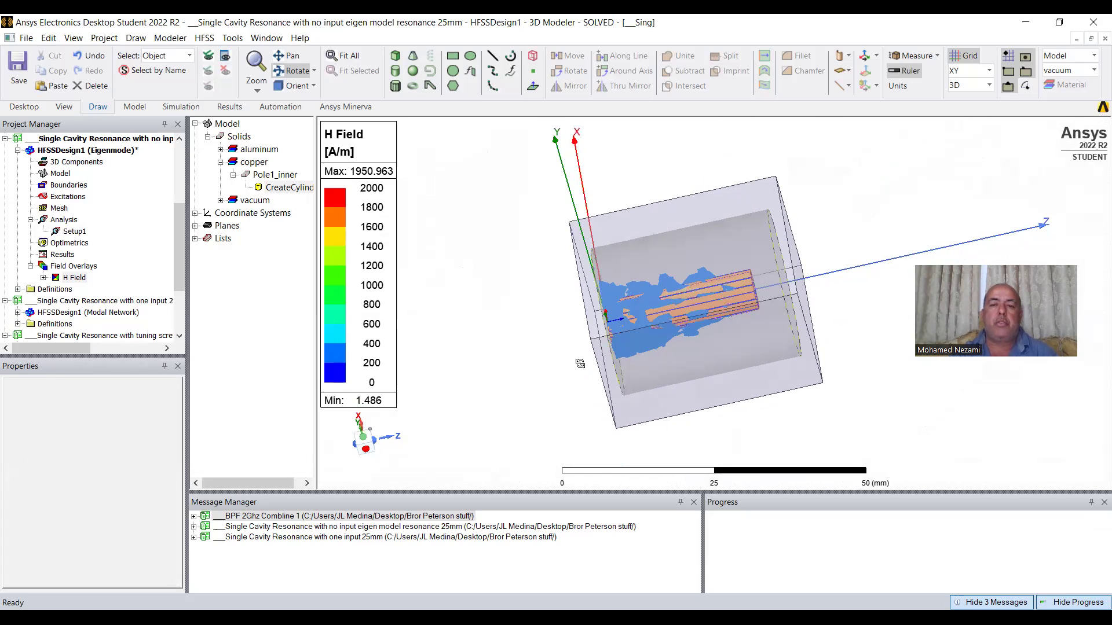
scroll(591, 366, "up", 5)
mouse_move(683, 343)
left_mouse_down()
mouse_move(763, 324)
mouse_move(643, 333)
mouse_move(592, 311)
mouse_move(574, 272)
mouse_move(696, 255)
mouse_move(689, 266)
mouse_move(690, 231)
mouse_move(735, 283)
mouse_move(758, 263)
mouse_move(768, 223)
mouse_move(752, 245)
mouse_move(755, 232)
mouse_move(726, 243)
mouse_move(738, 258)
left_mouse_up()
scroll(177, 230, "down", 1)
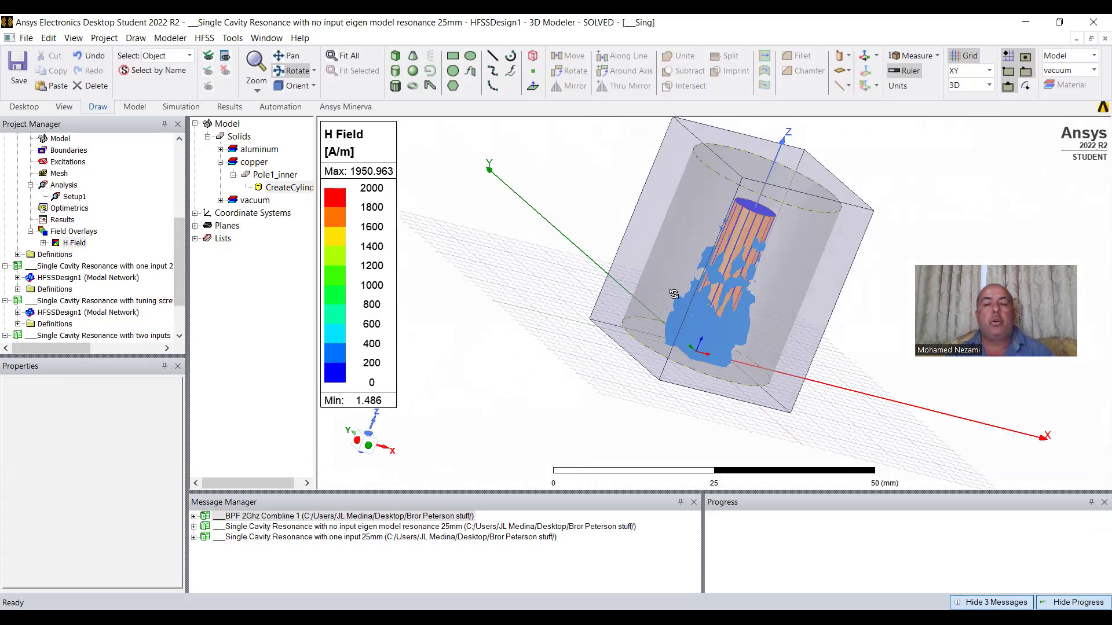
mouse_move(770, 235)
left_mouse_down()
mouse_move(740, 194)
mouse_move(749, 235)
left_mouse_up()
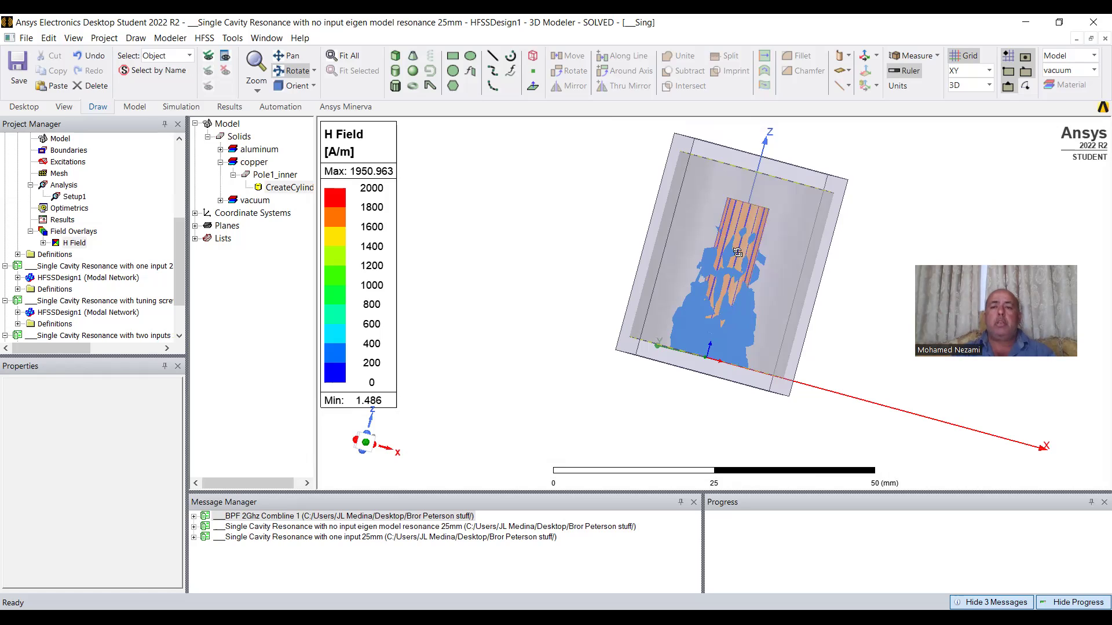
mouse_move(772, 189)
left_mouse_down()
mouse_move(765, 209)
mouse_move(758, 168)
left_mouse_up()
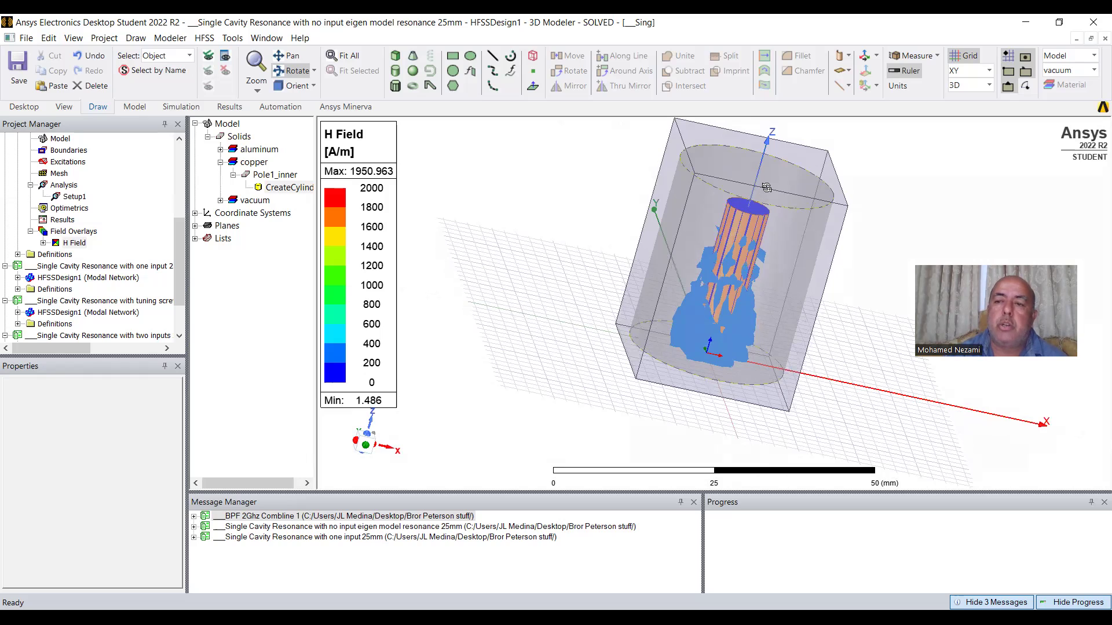
left_click_drag(767, 182, 766, 250)
scroll(780, 232, "up", 5)
Orient the model to the Front (-X) view, fit it, and inspect the magnetic field along the resonator's height
left_click(314, 86)
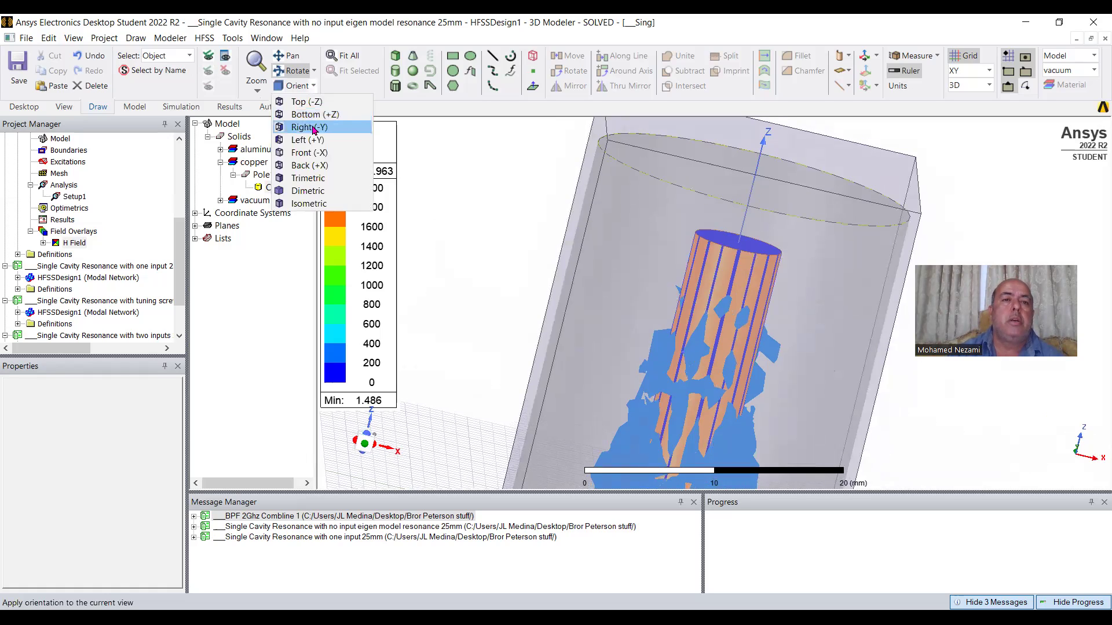
left_click(308, 154)
left_click(360, 60)
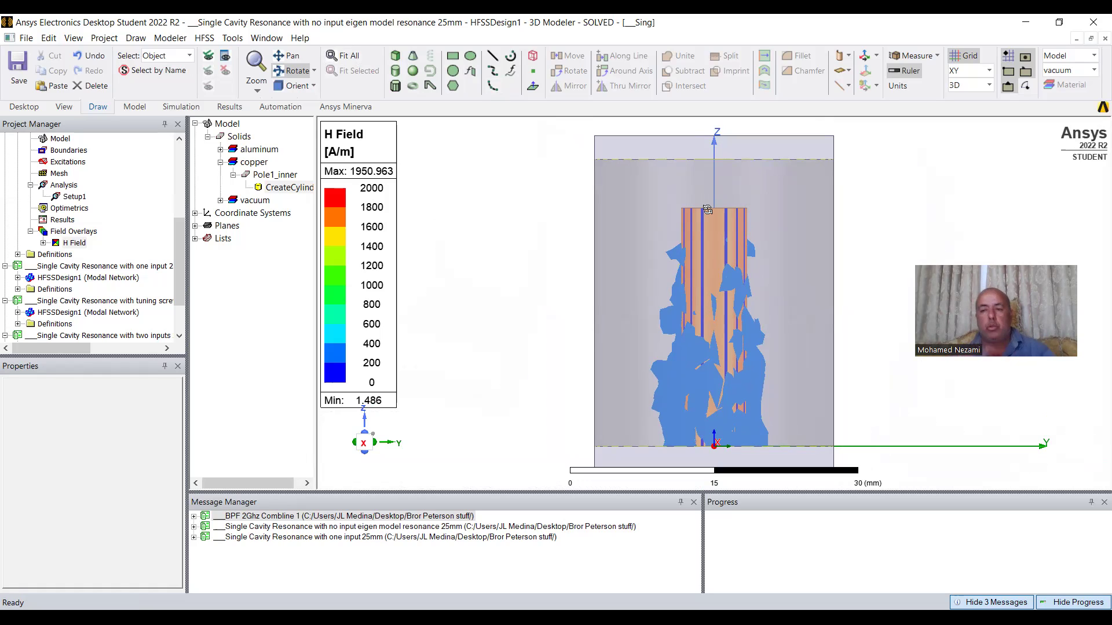
left_click_drag(727, 265, 719, 273)
left_click_drag(752, 308, 751, 276)
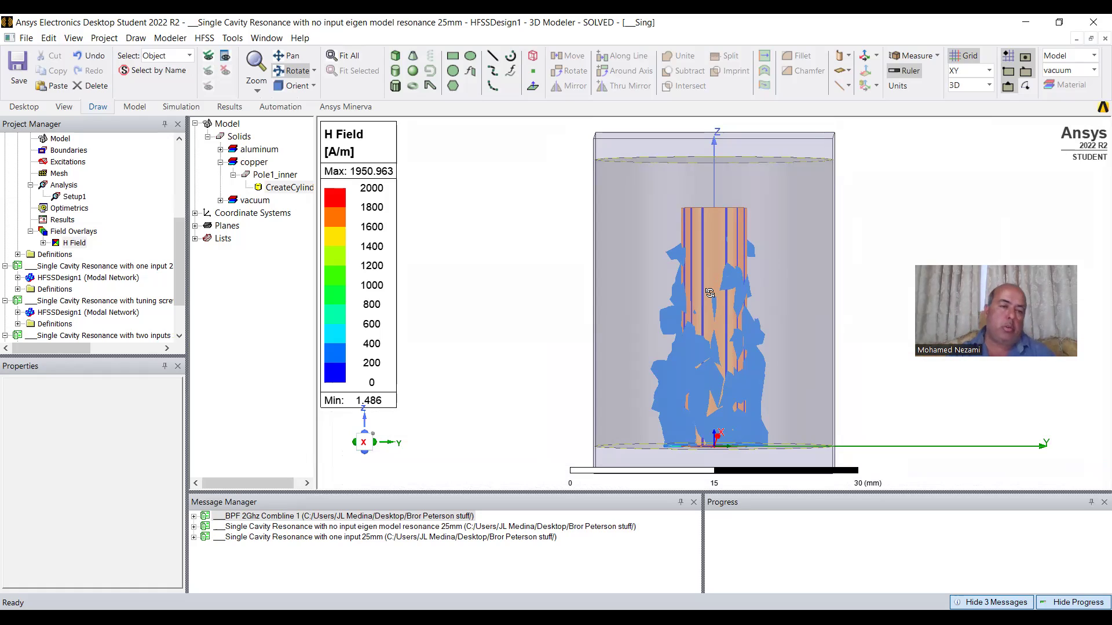
Switch to PowerPoint and advance from the 2 GHz example to the slide on verifying Q factor
left_click_drag(180, 250, 184, 281)
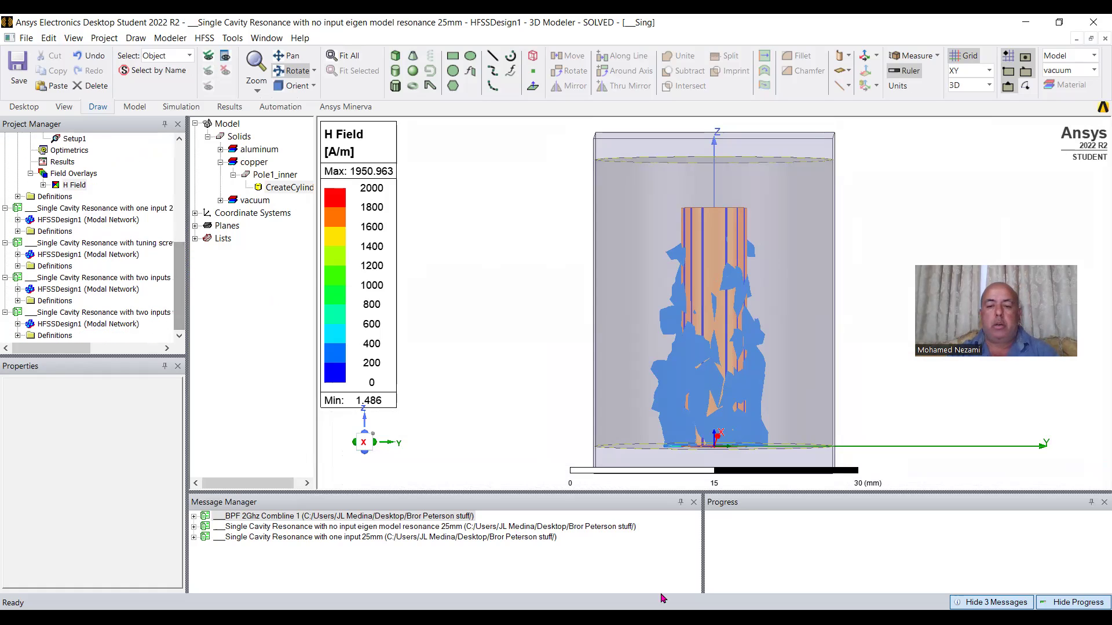
key("alt+Tab")
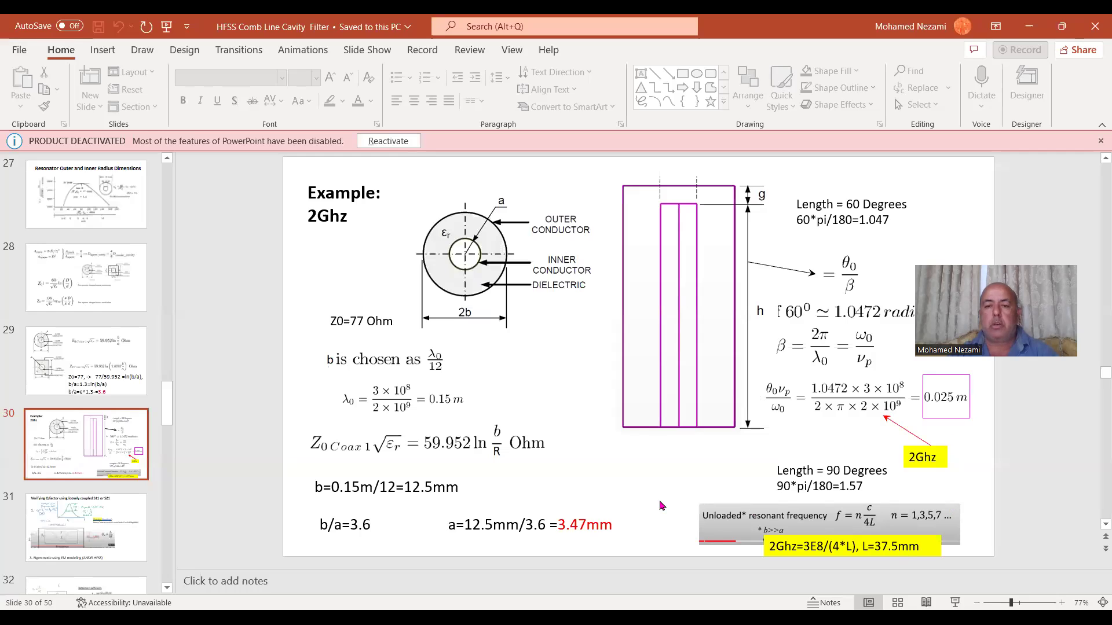
scroll(658, 495, "down", 1)
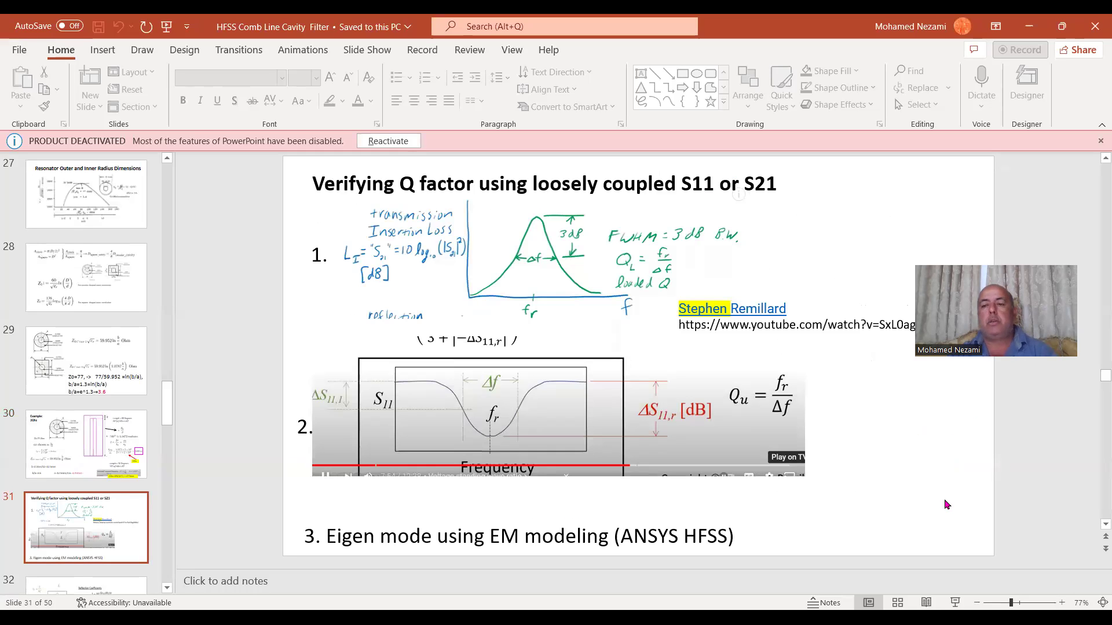
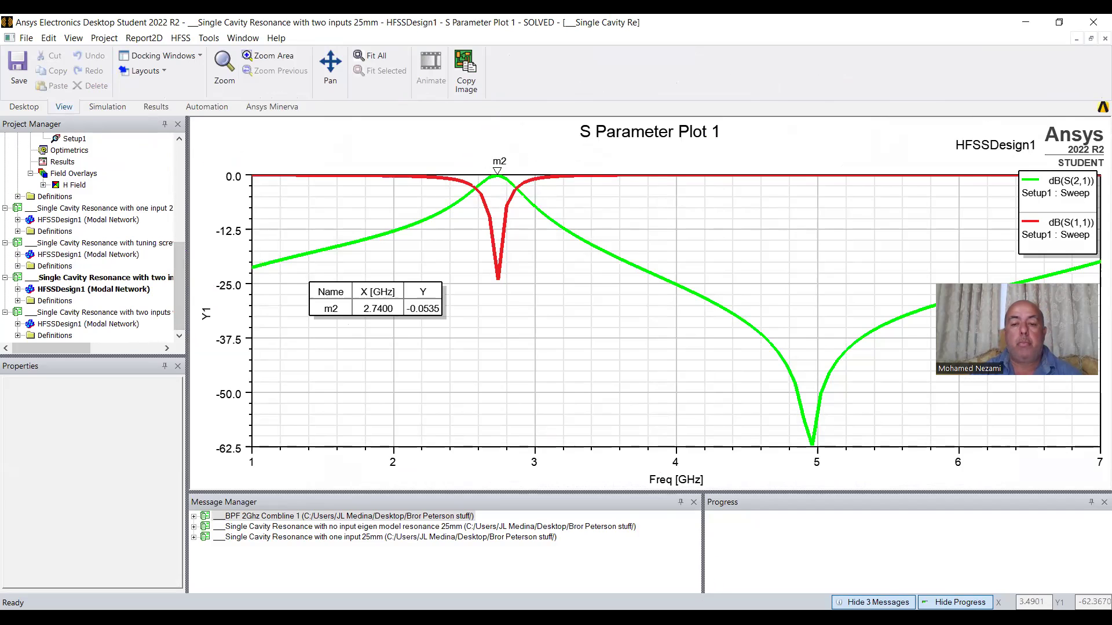
Switch to PowerPoint to review the simulated unloaded Q and loaded Q slides, then return to the HFSS S-parameter plot
key("alt+Tab")
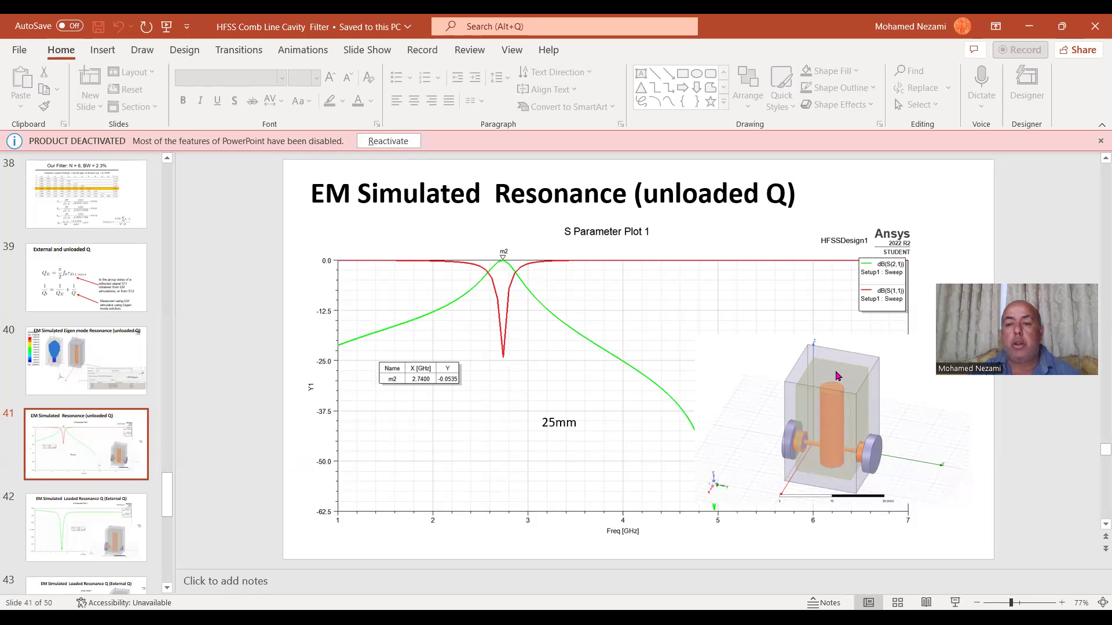
scroll(577, 470, "down", 1)
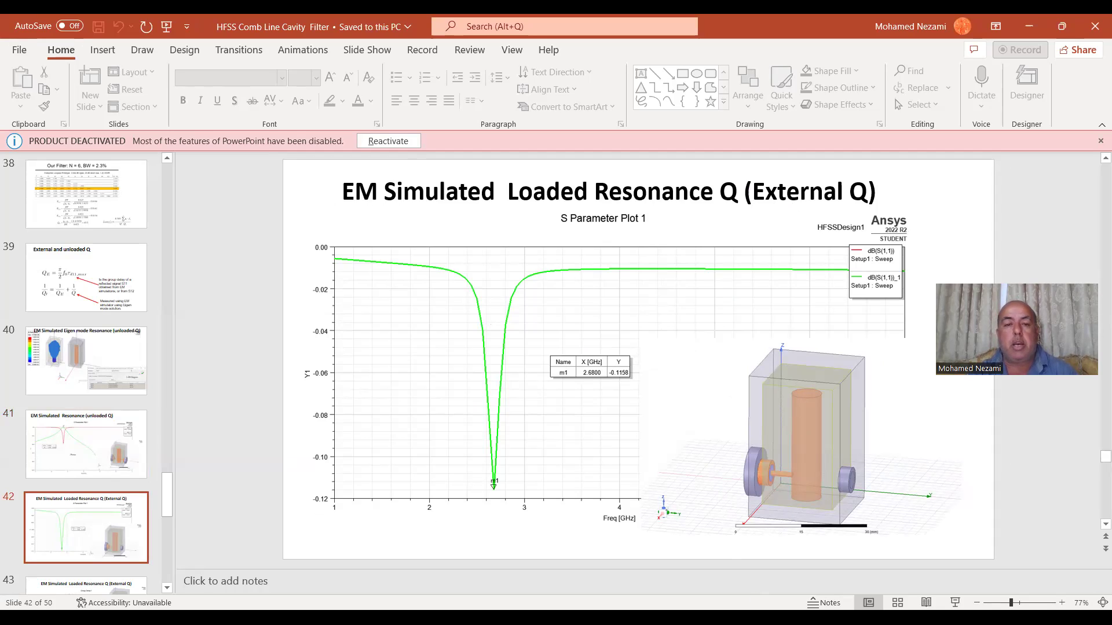
key("alt+Tab")
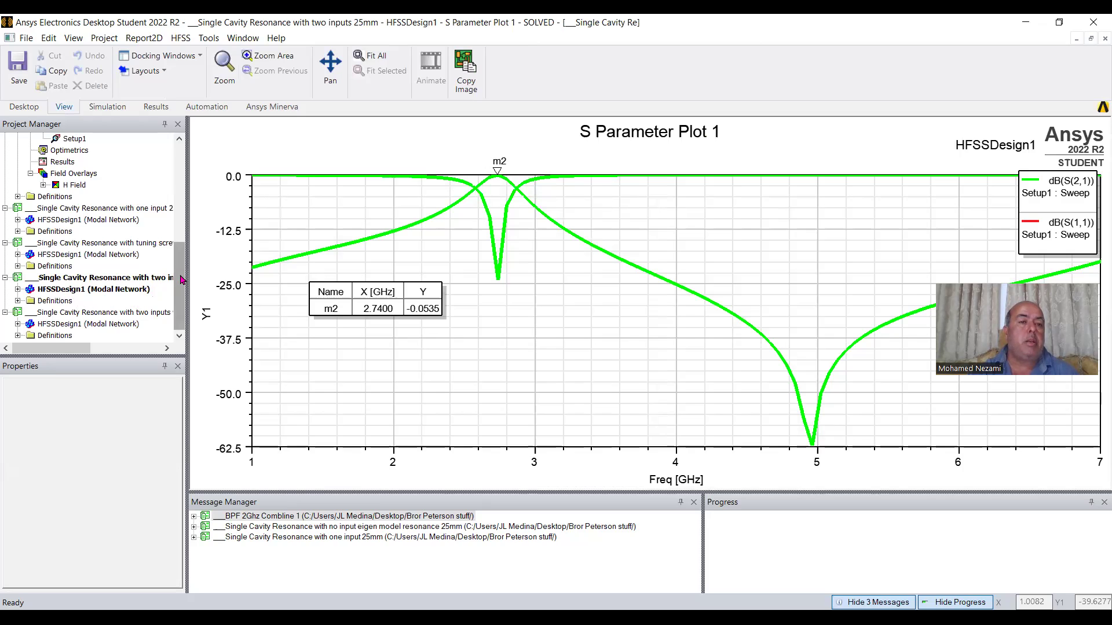
Open the 3D model of the two-input cavity with loss coupling 25mm and orbit it to inspect both input feeds beside the resonator
double_click(32, 328)
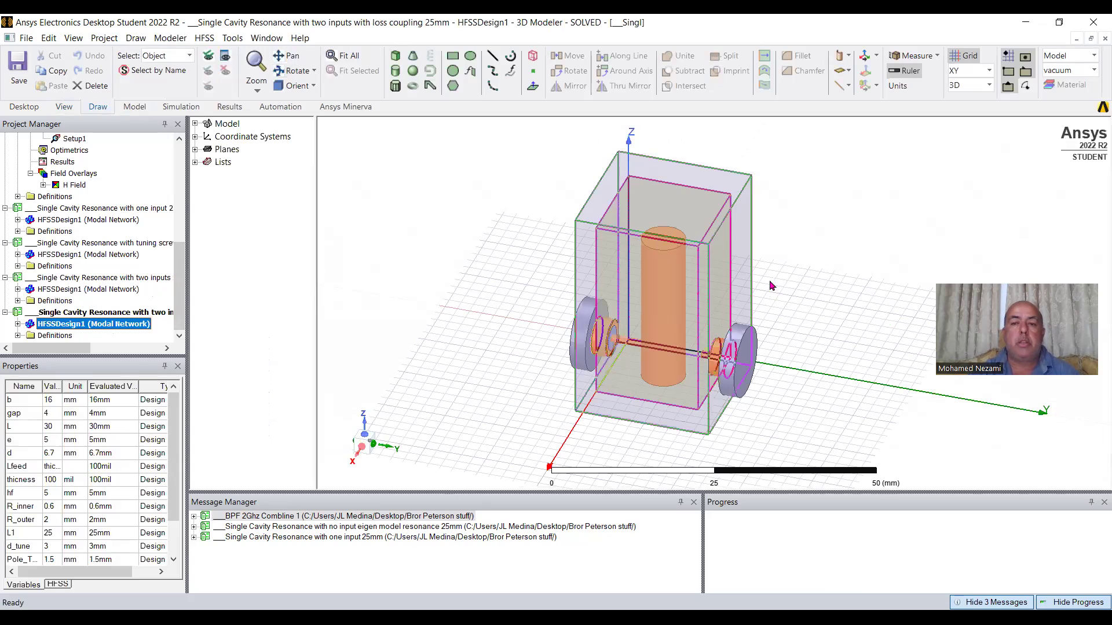
left_click(299, 73)
mouse_move(729, 299)
left_mouse_down()
mouse_move(786, 340)
mouse_move(669, 381)
mouse_move(623, 362)
left_mouse_up()
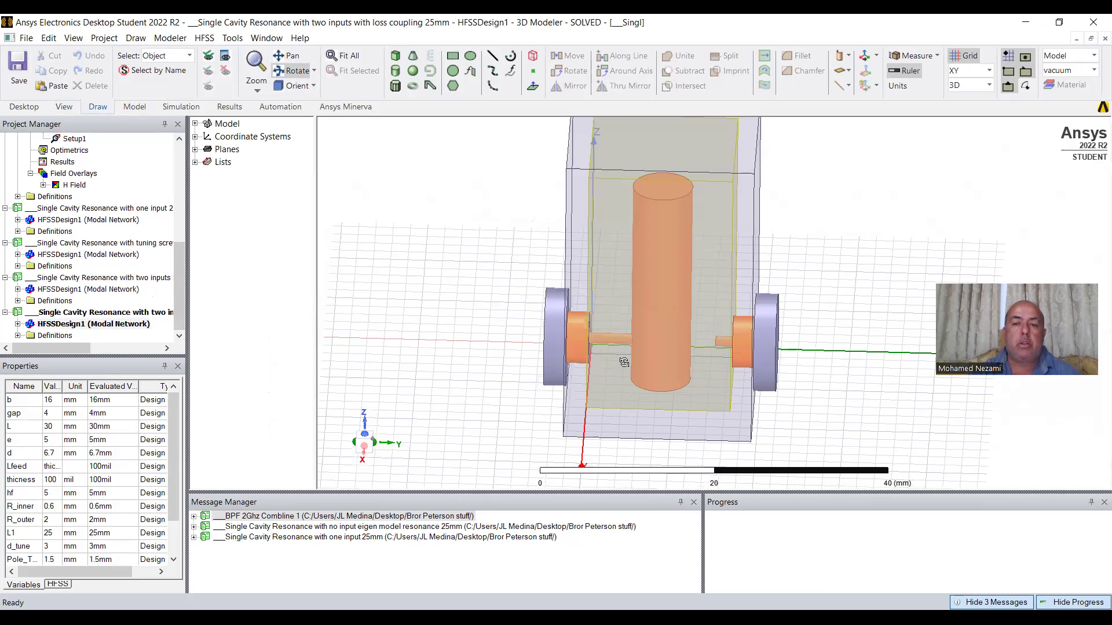
scroll(624, 362, "up", 3)
mouse_move(718, 420)
left_mouse_down()
mouse_move(761, 333)
mouse_move(732, 320)
left_mouse_up()
scroll(717, 335, "down", 3)
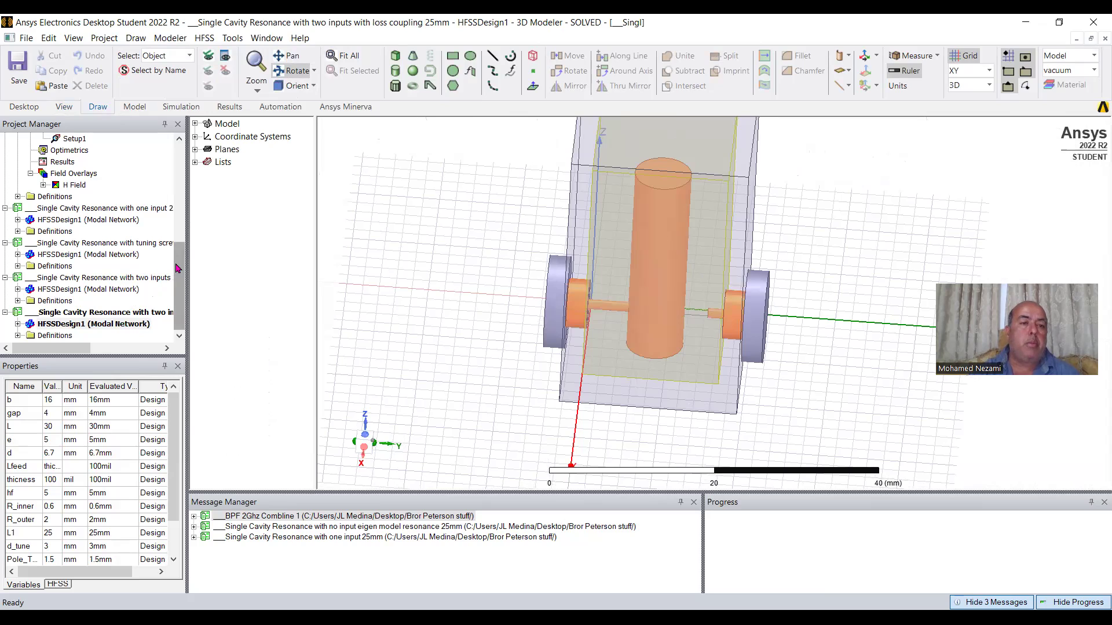
View S Parameter Plot 1 of the loss-coupled two-input design, and return to its 3D model
left_click(21, 325)
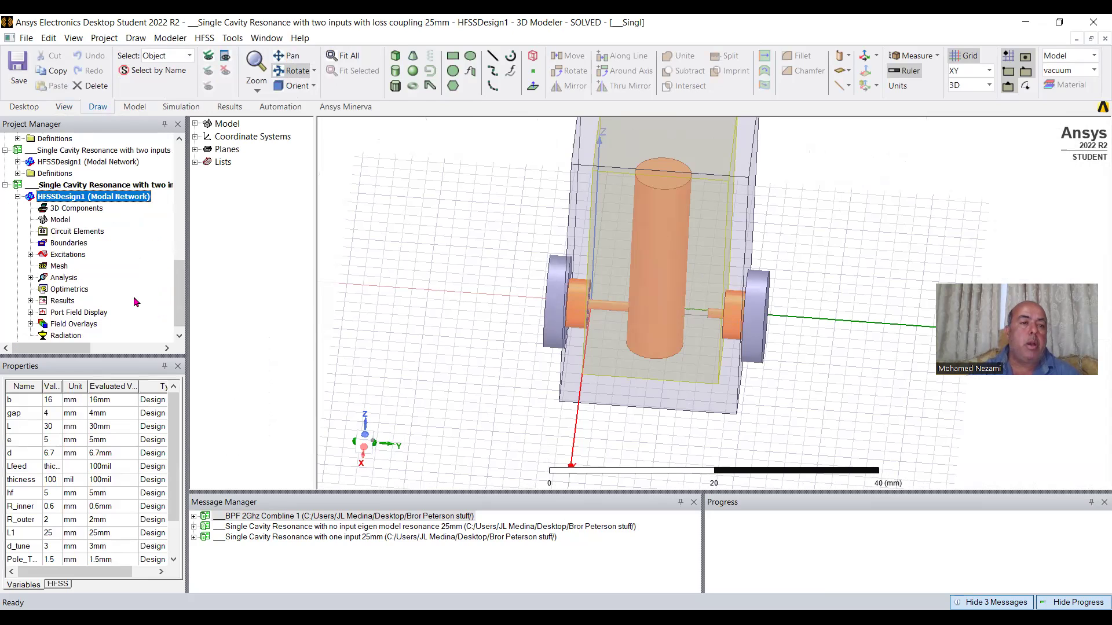
left_click(31, 300)
double_click(79, 312)
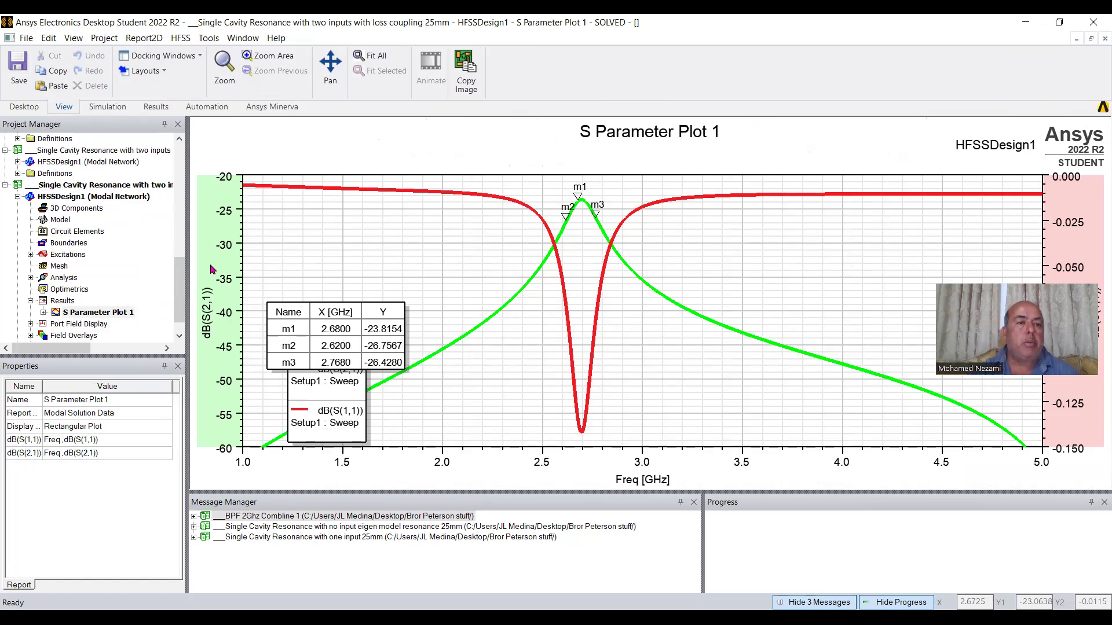
double_click(127, 197)
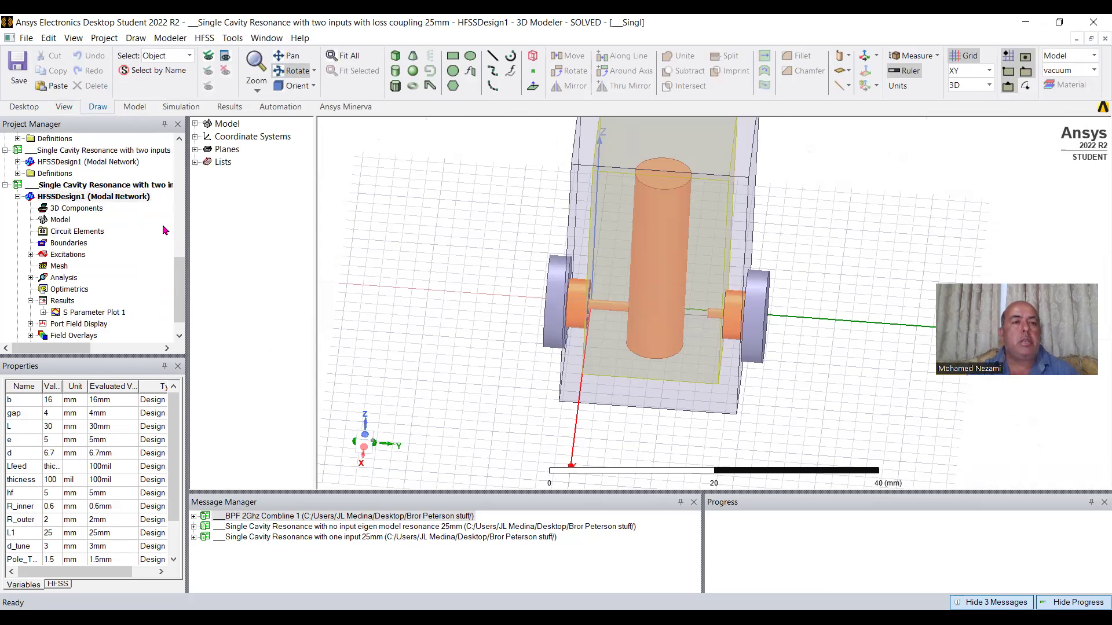
left_click(122, 197)
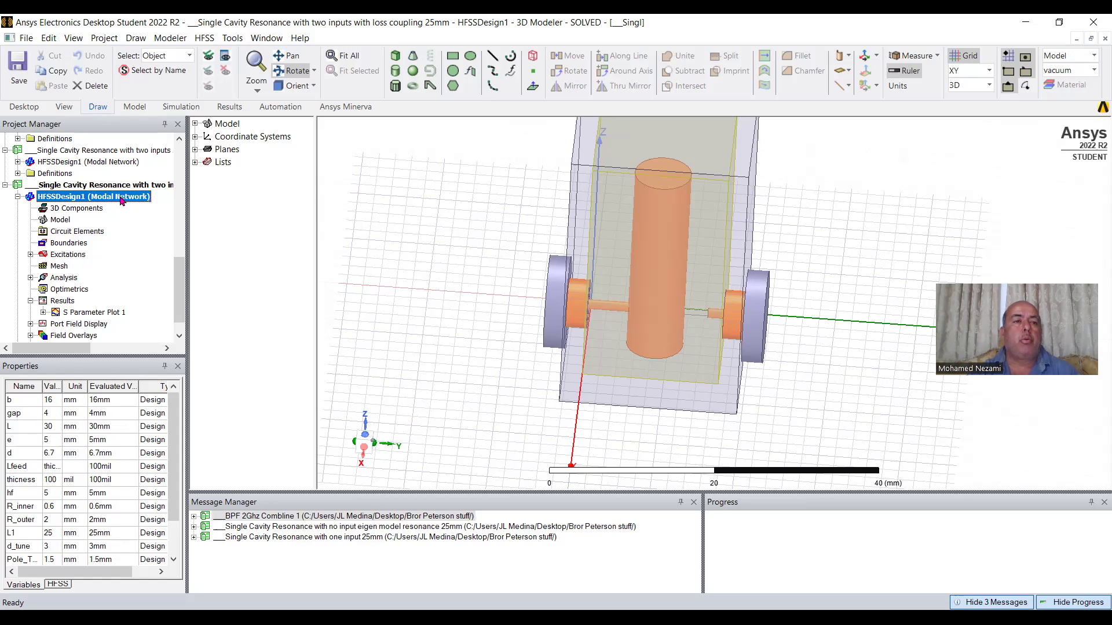
Reopen S Parameter Plot 1, move marker m1 to the dB(S(2,1)) peak at 2.7 GHz, and return to the 3D model
double_click(94, 314)
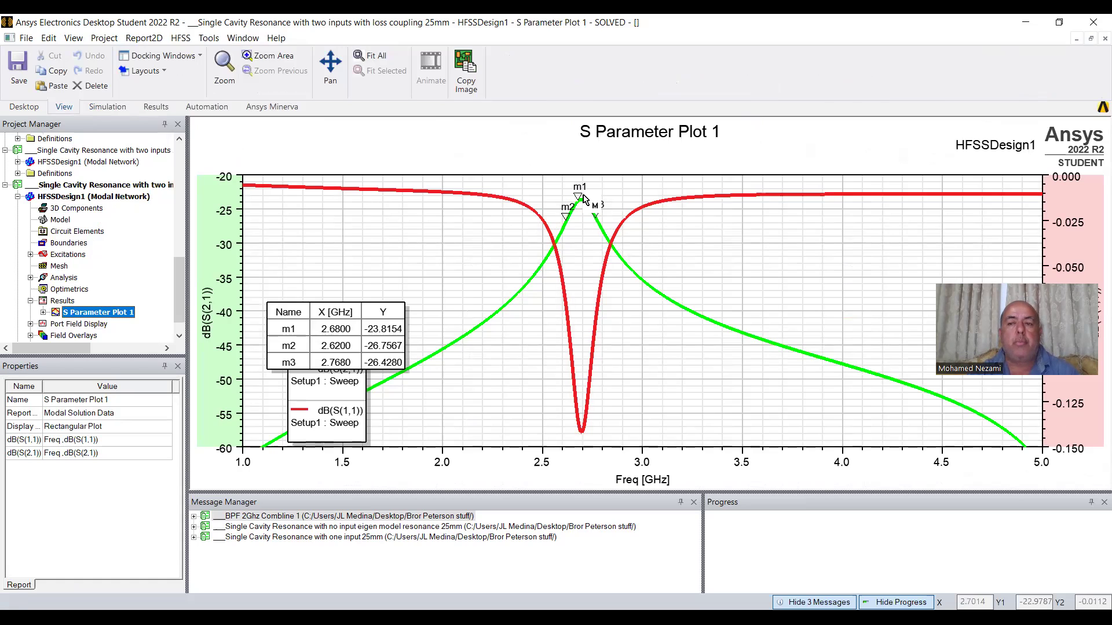
left_click_drag(584, 207, 583, 200)
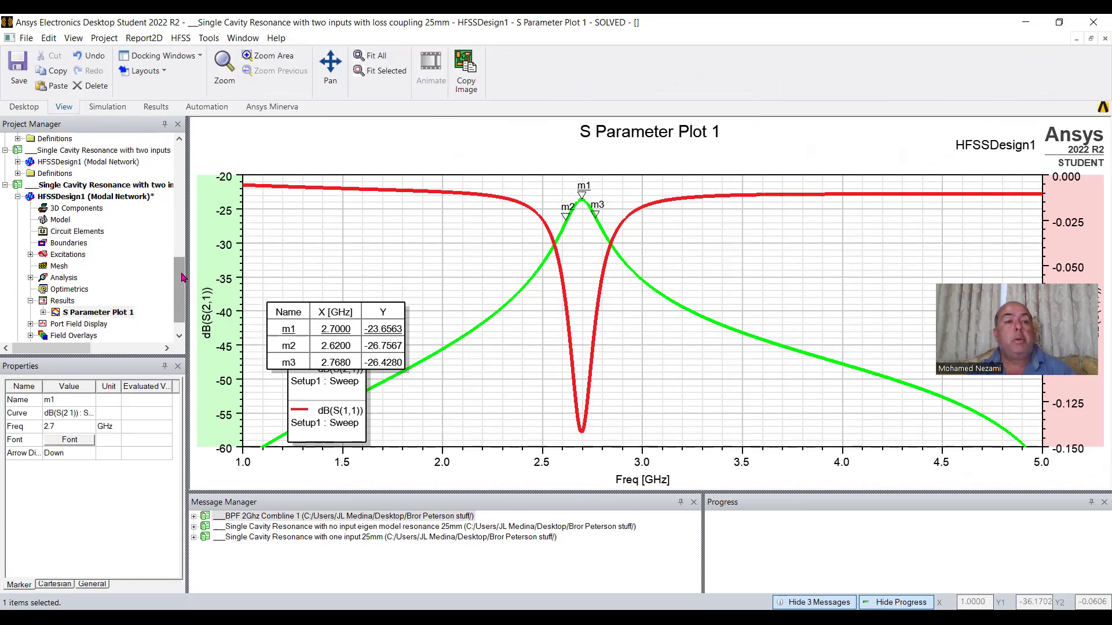
double_click(122, 198)
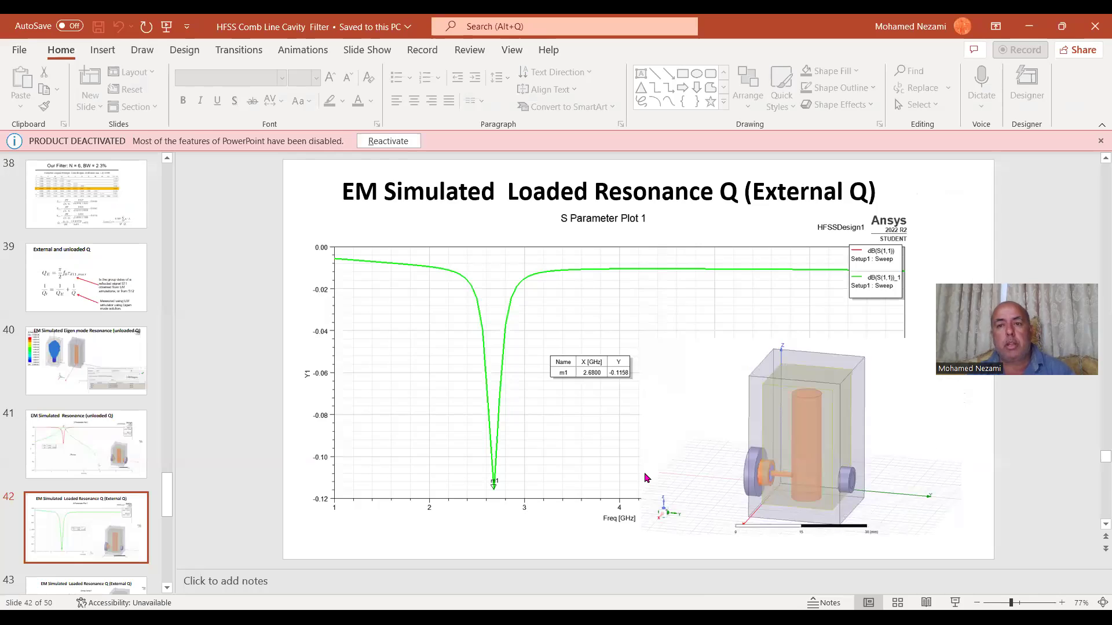
In PowerPoint, review the loaded resonance Q slides on 3 dB bandwidth and group delay, and switch back to HFSS
key("Page_Down")
key("Page_Down")
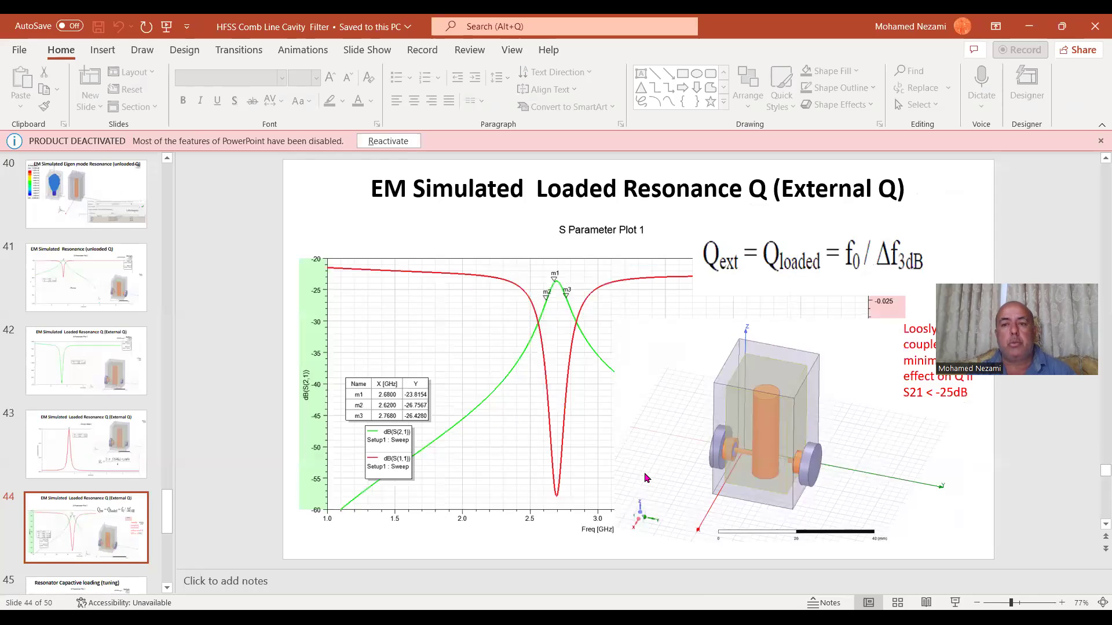
key("Page_Up")
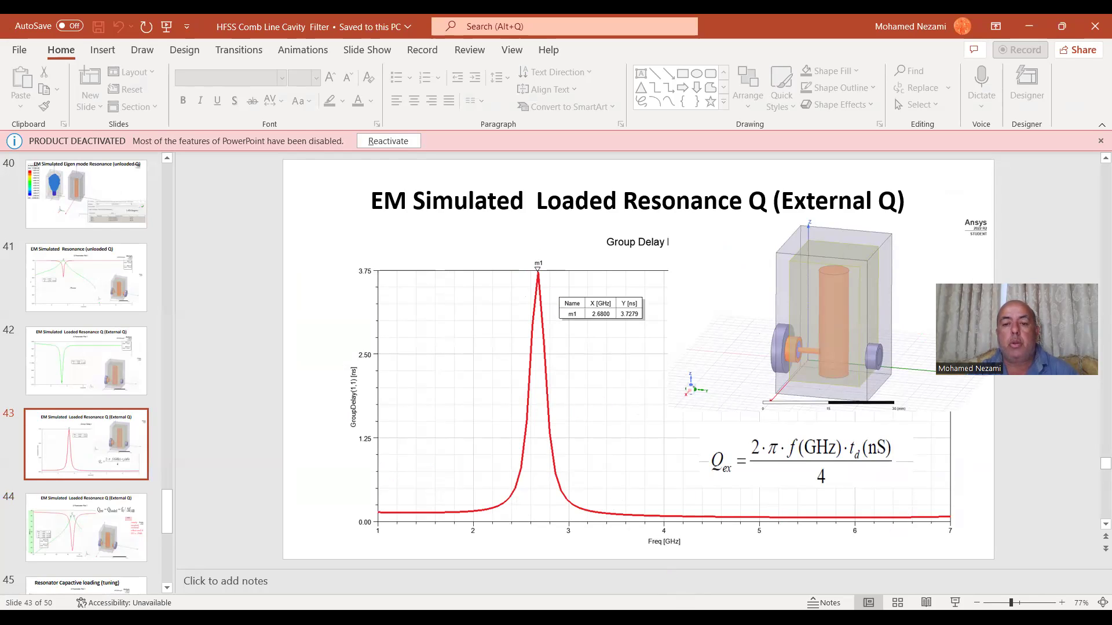
key("alt+Tab")
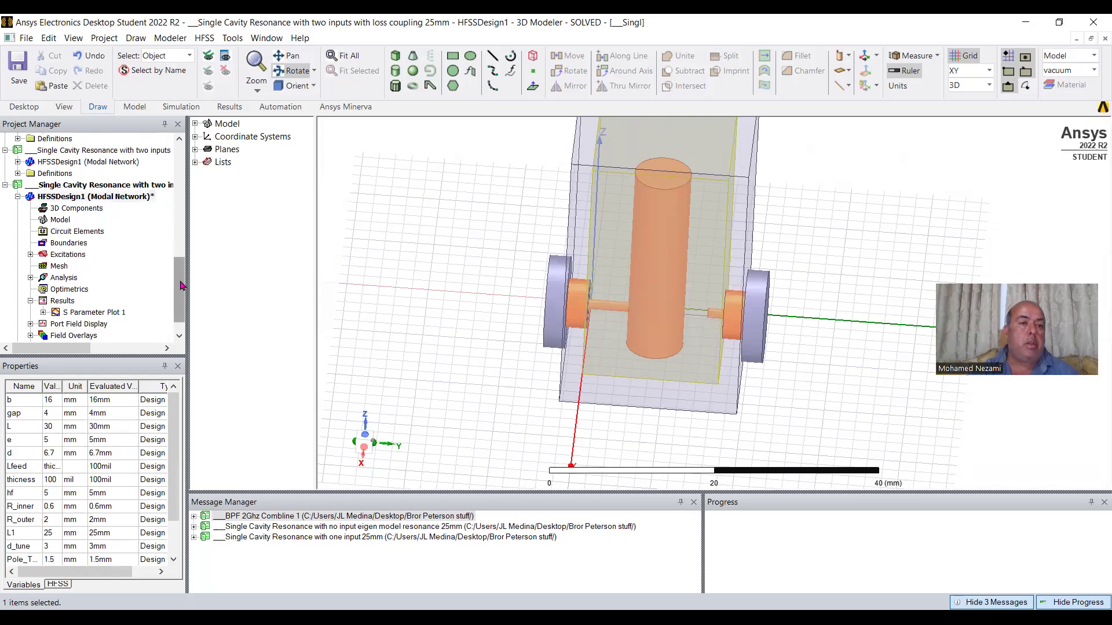
Create a modal solution data report plotting dB(GroupDelay(1,1)) against Freq for Setup1 : Sweep in the loss-coupled design
left_click_drag(180, 282, 180, 291)
left_click(43, 289)
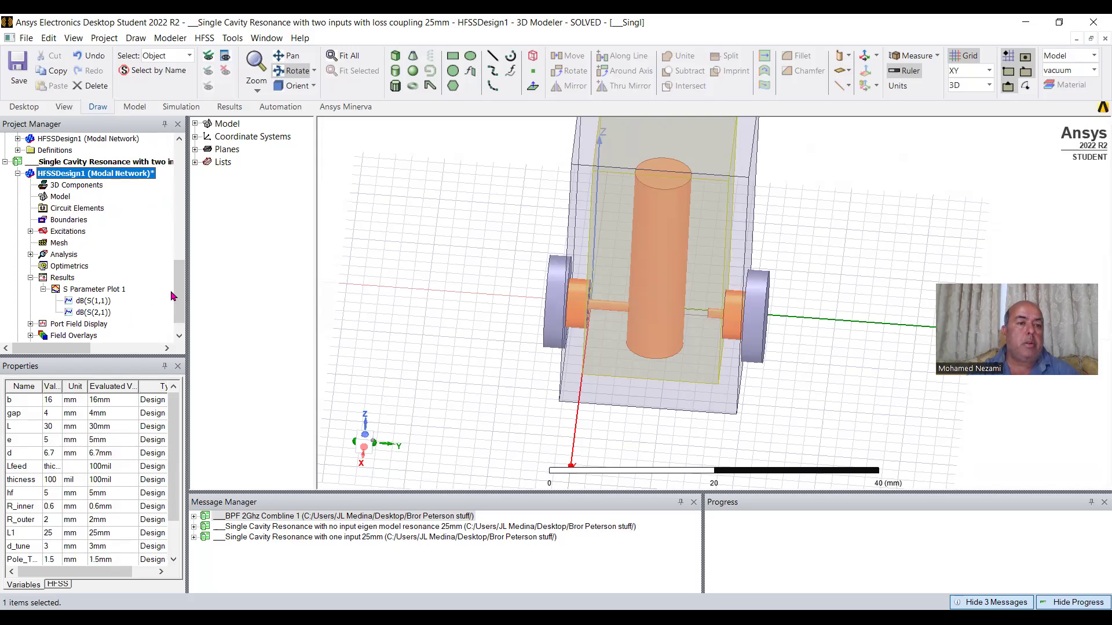
left_click(65, 279)
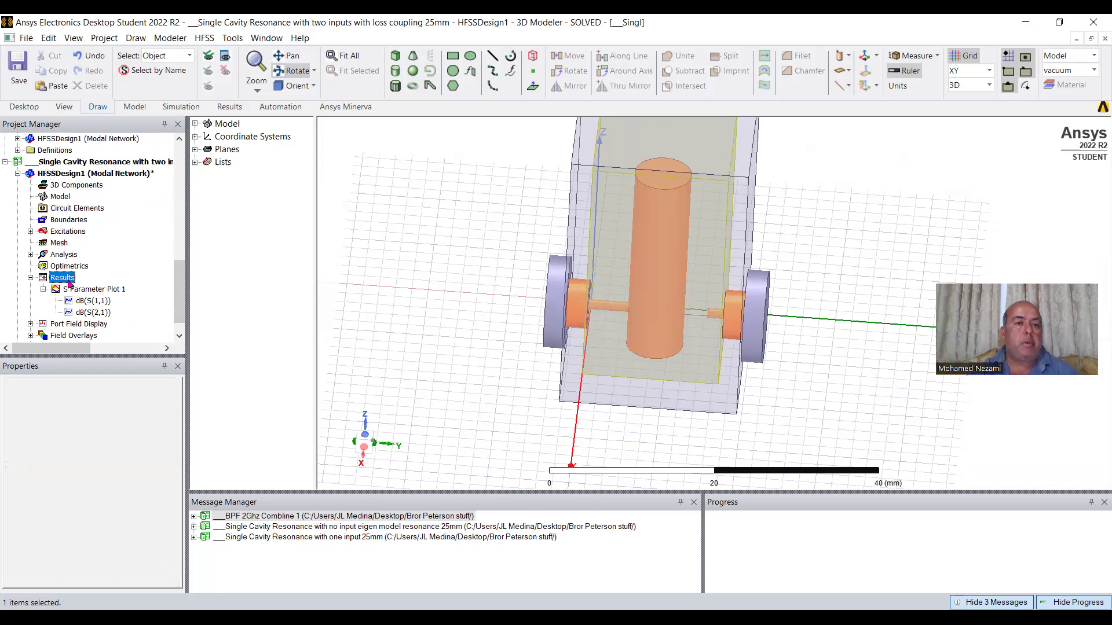
right_click(68, 282)
mouse_move(231, 280)
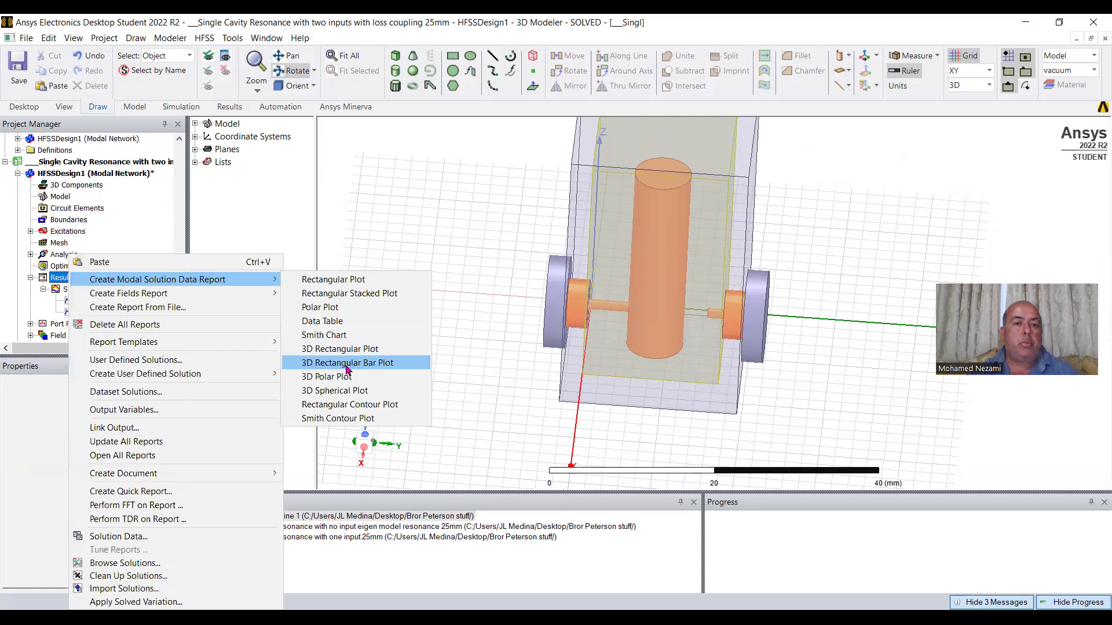
left_click(325, 330)
left_click(322, 431)
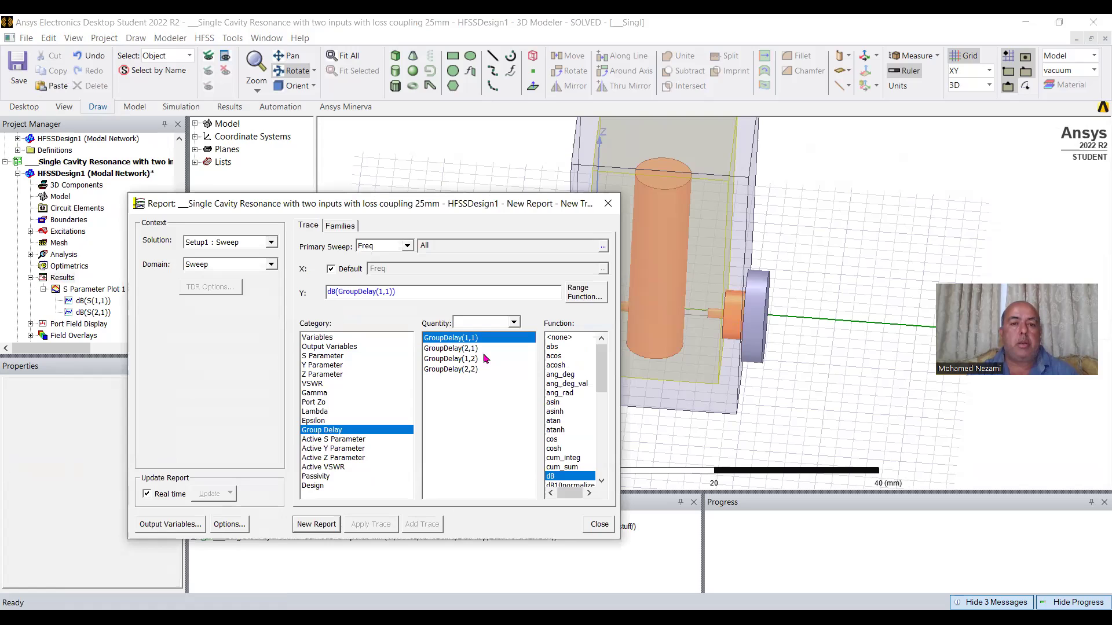
left_click(309, 525)
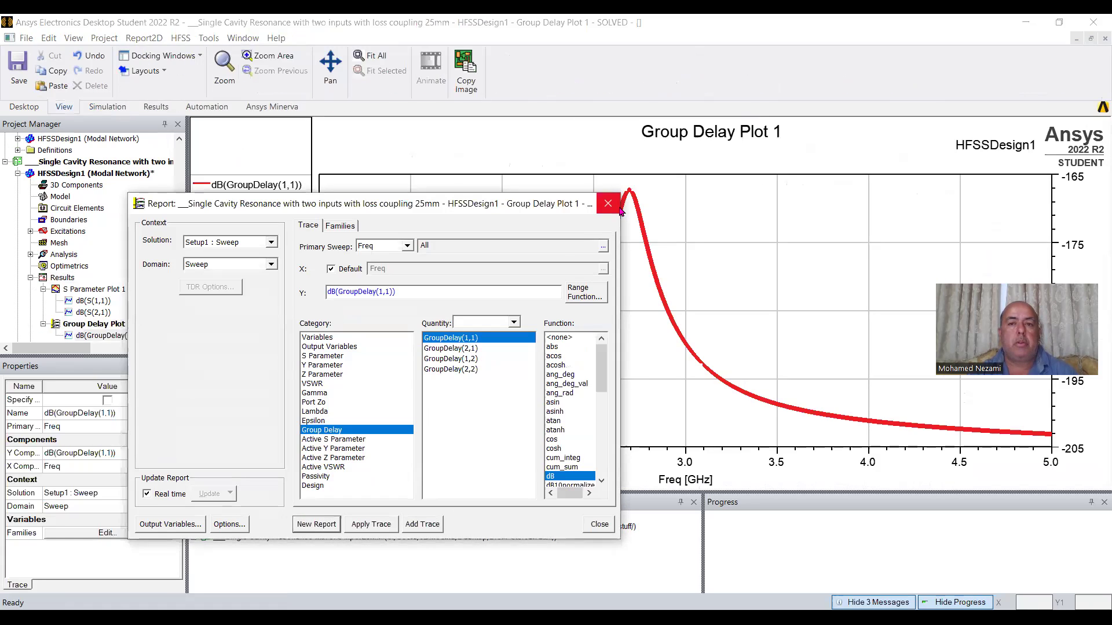
left_click(608, 203)
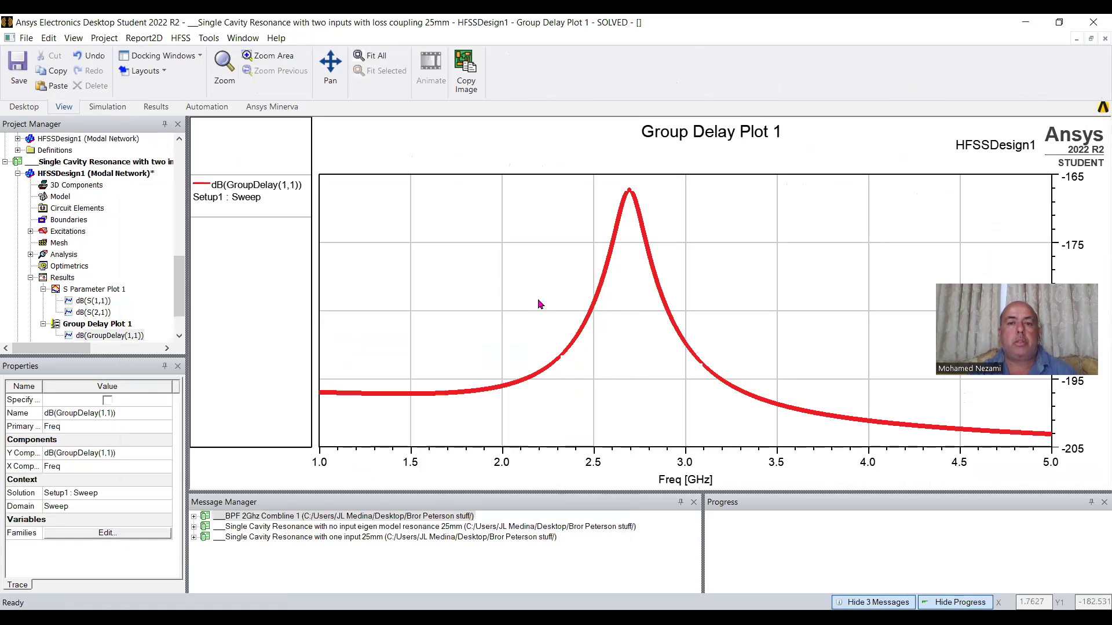
Add a marker at the group delay curve's peak at 2.7 GHz
left_click(637, 198)
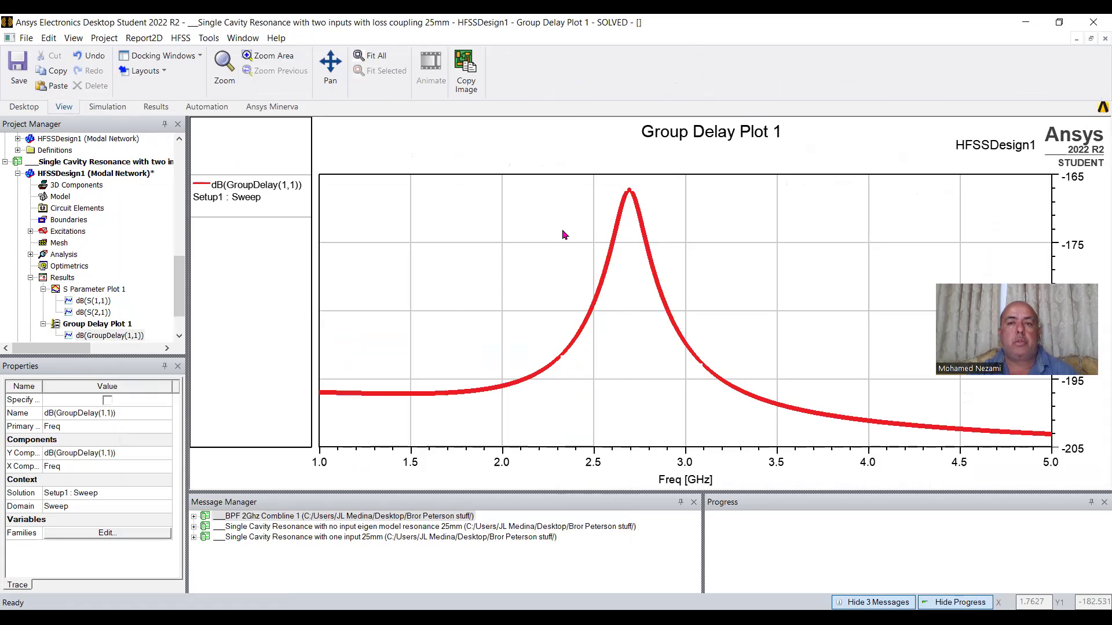
right_click(474, 266)
mouse_move(332, 149)
left_mouse_down()
mouse_move(408, 247)
mouse_move(407, 278)
left_mouse_up()
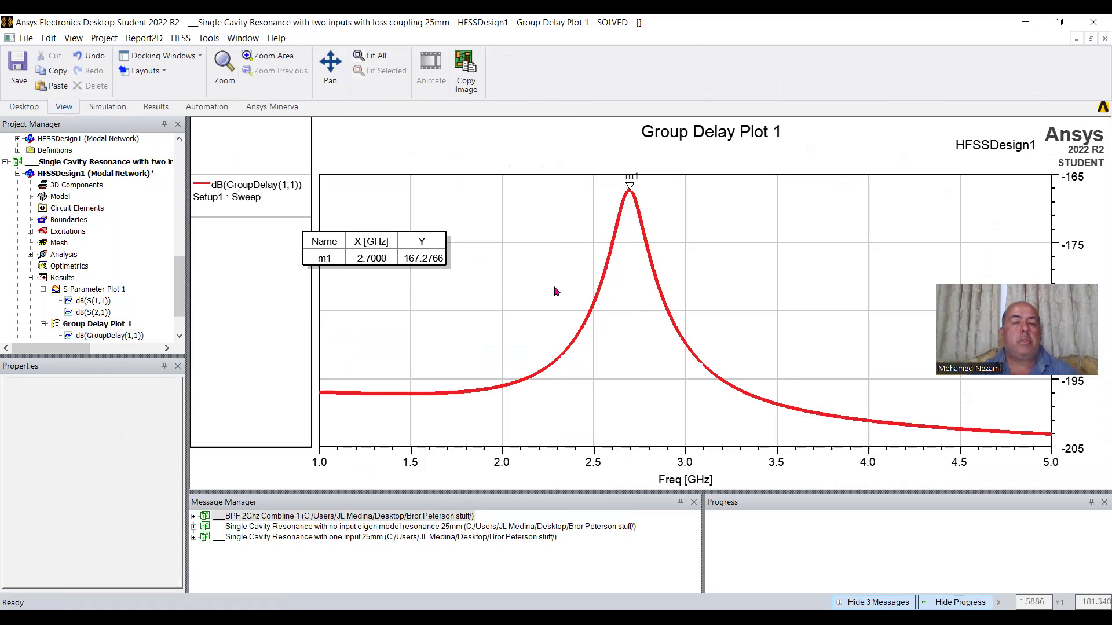
Collapse the loss-coupled design's tree and compare the 3D models of both two-input cavities and the one-input 25mm cavity
left_click(19, 173)
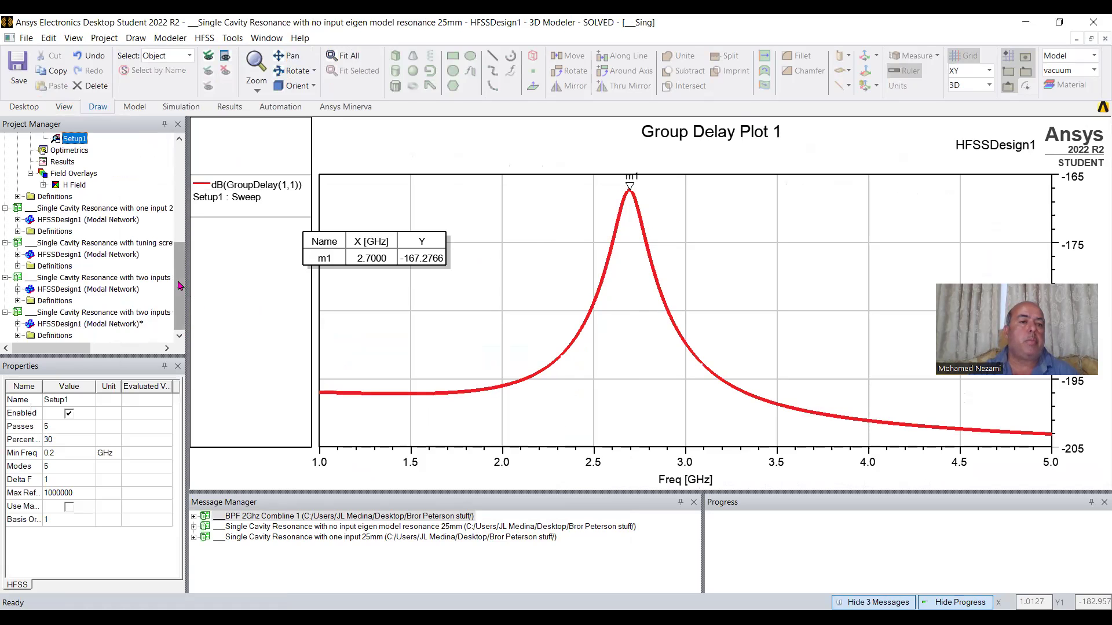
double_click(90, 325)
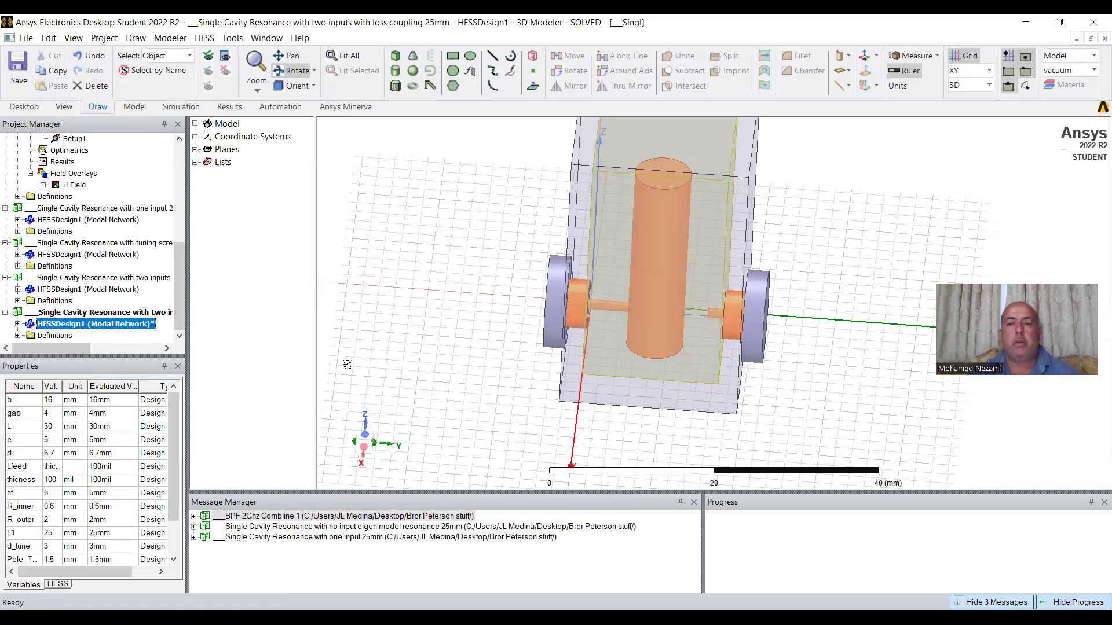
double_click(69, 290)
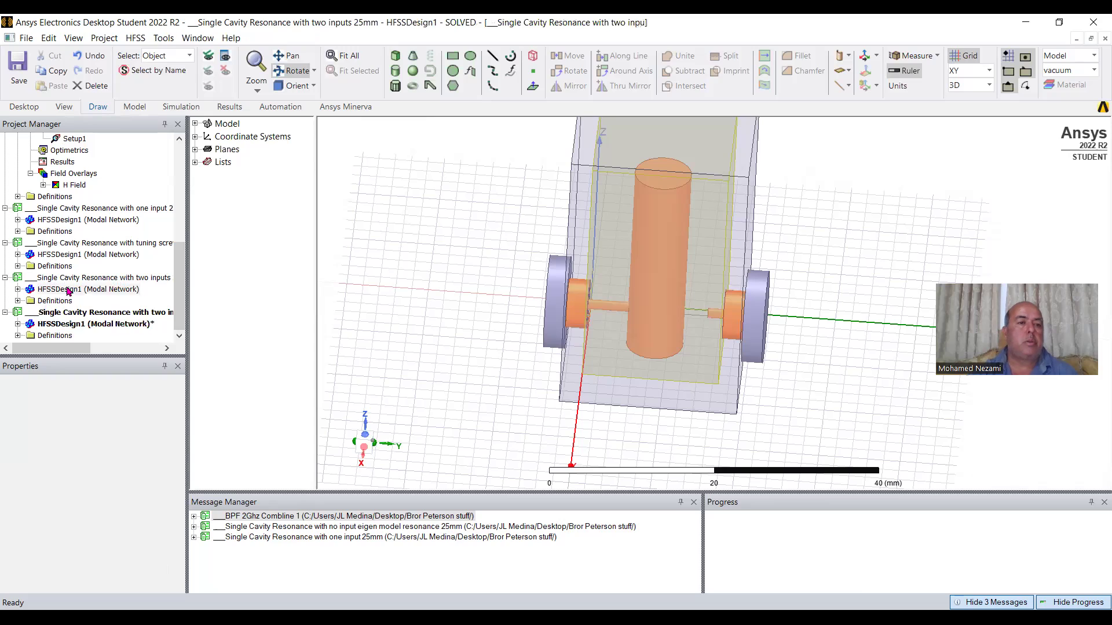
double_click(72, 256)
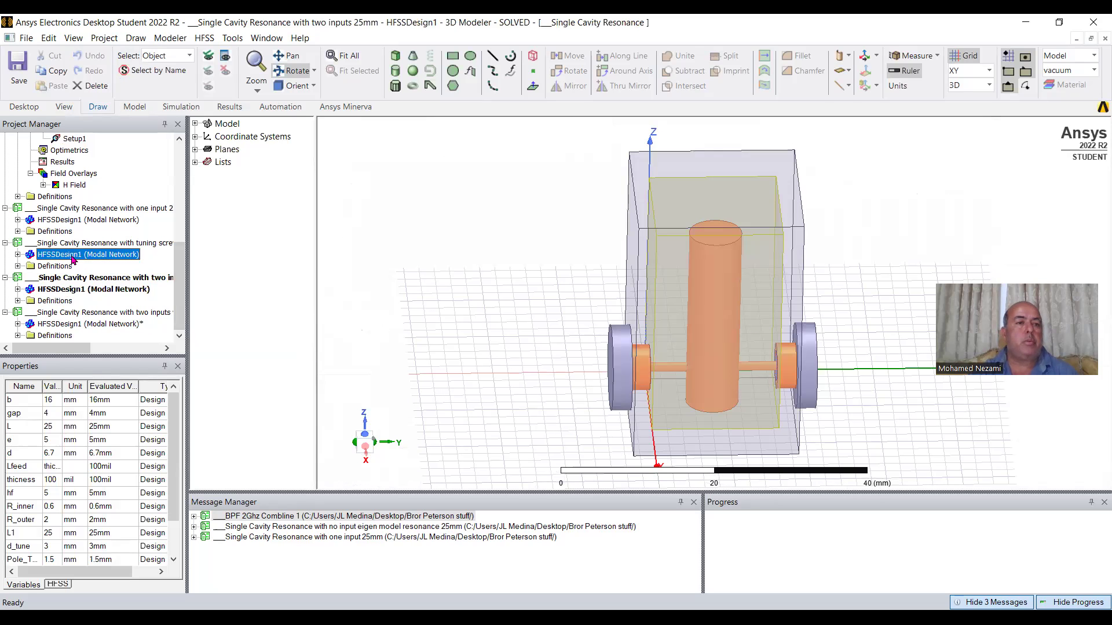
double_click(73, 221)
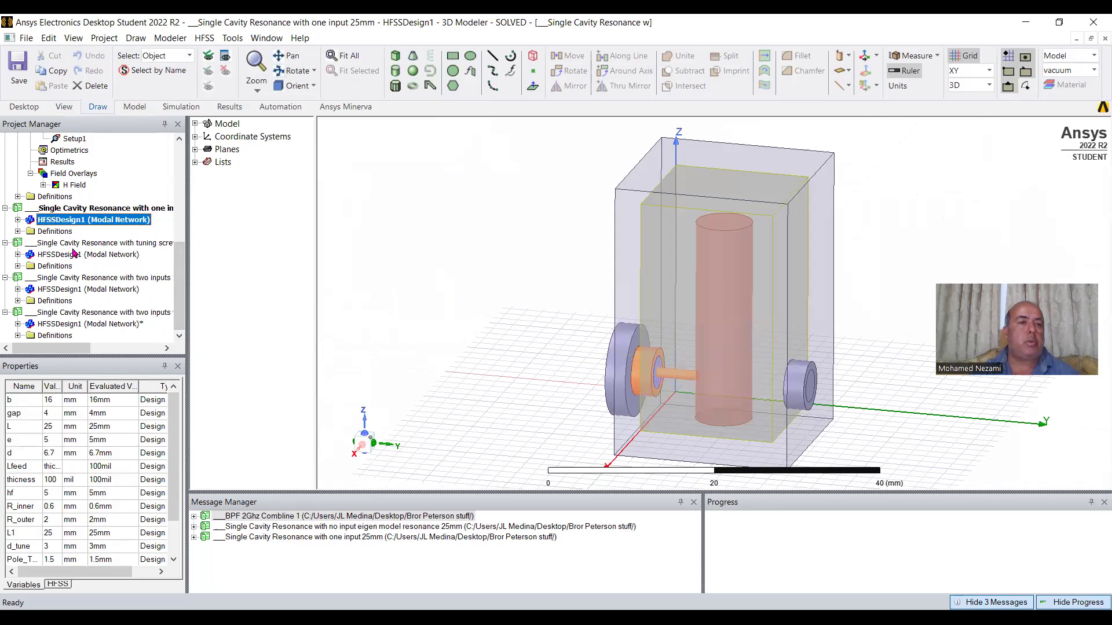
Expand the one-input 25mm design's results and open its S Parameter Plot 1 to examine the S(1,1) resonance
left_click(18, 220)
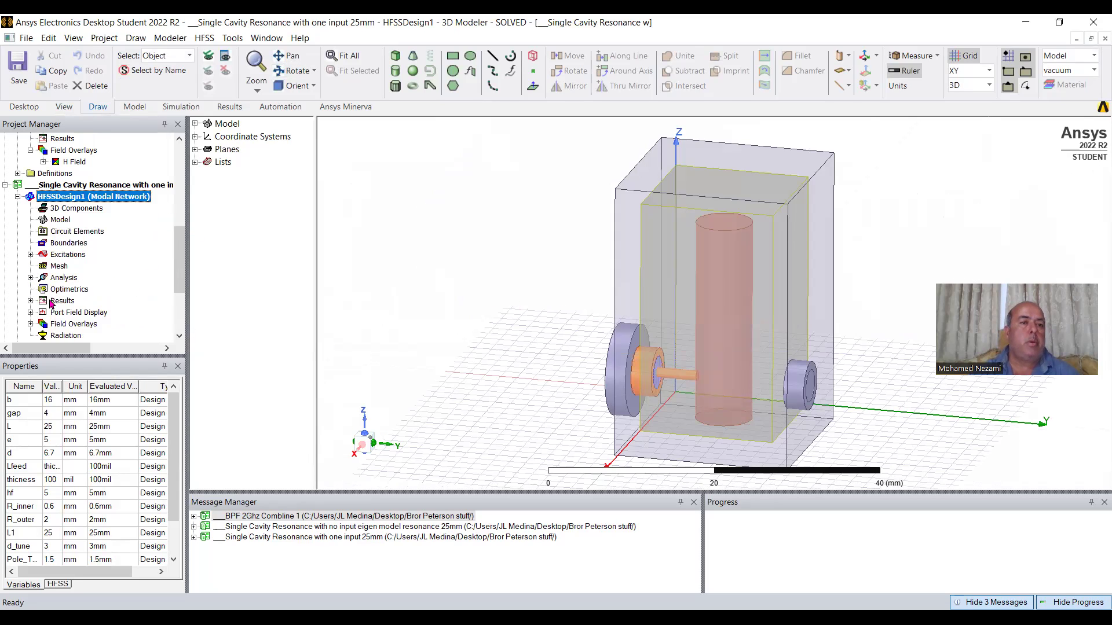
left_click(31, 300)
left_click_drag(182, 255, 181, 278)
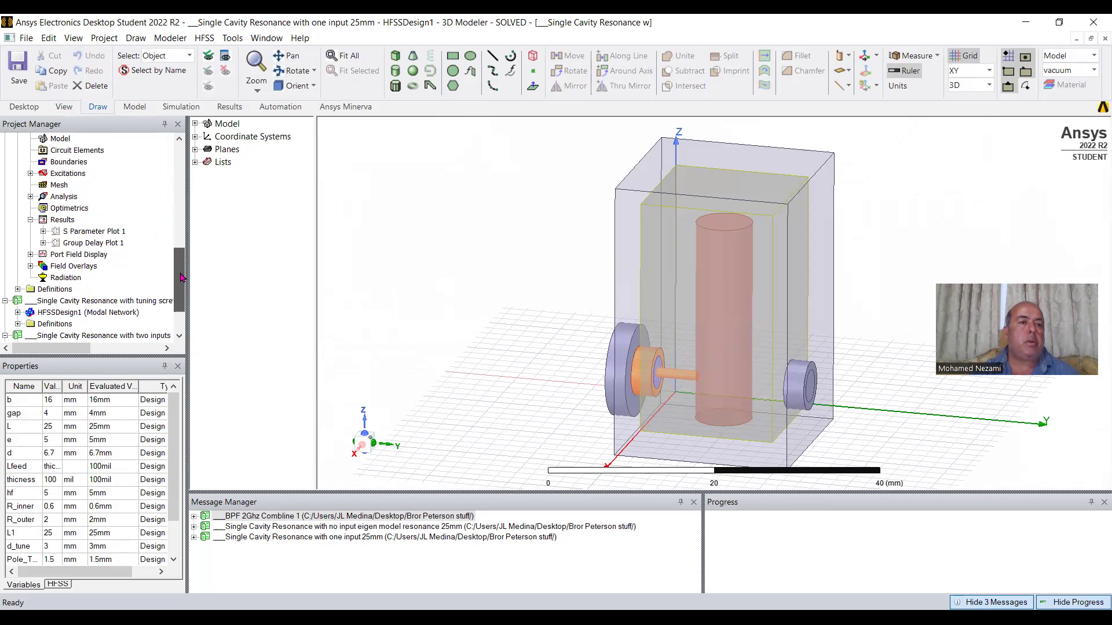
left_click(78, 232)
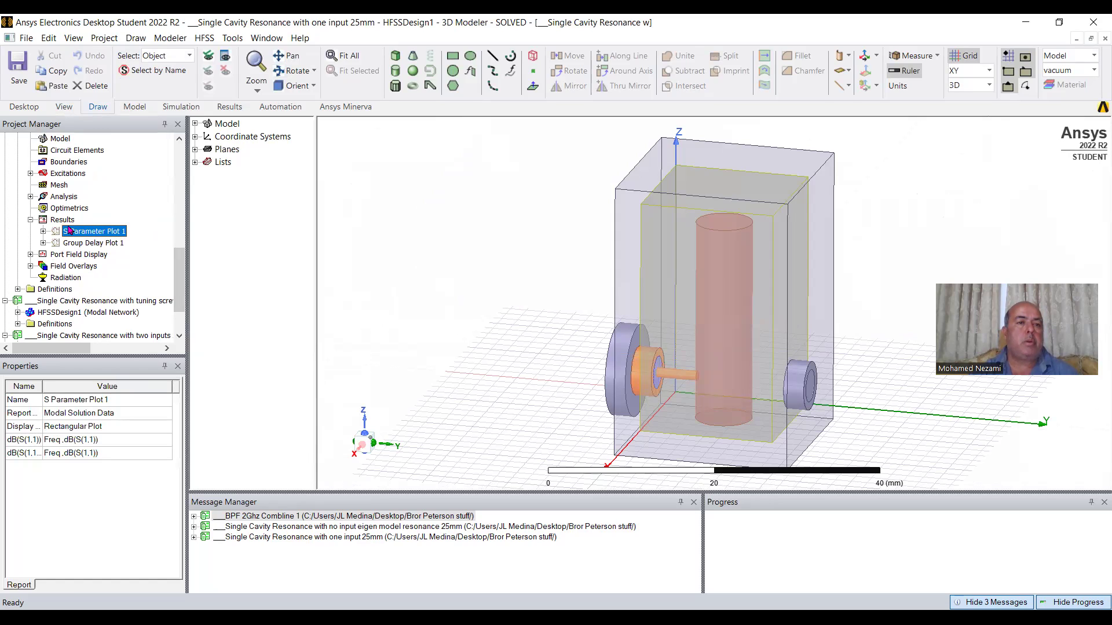
double_click(72, 232)
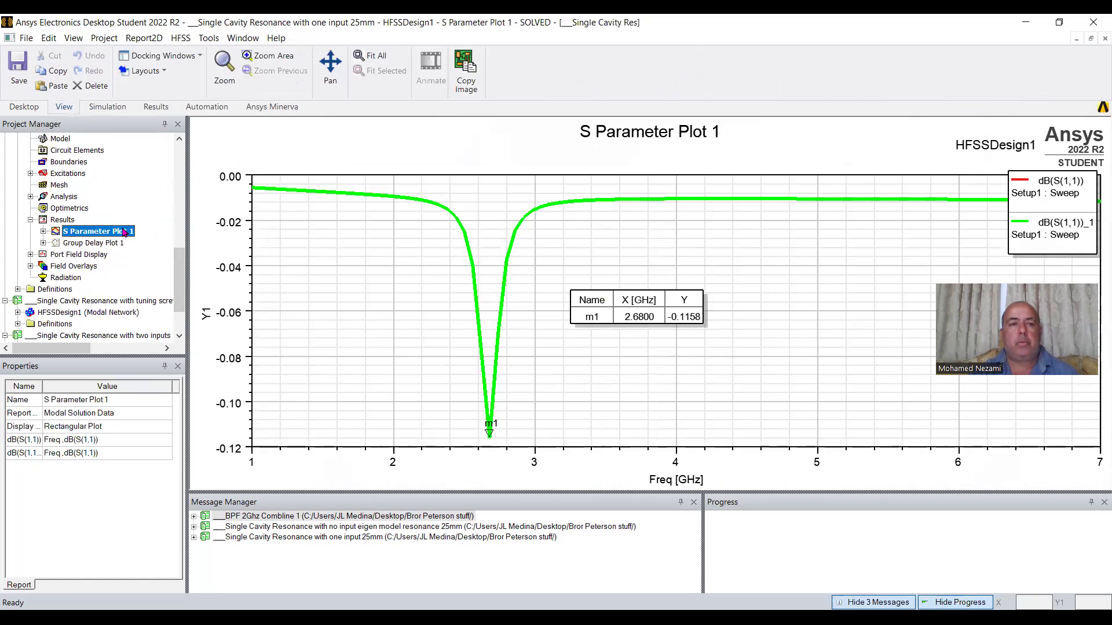
Open Group Delay Plot 1 of the one-input design, examine its peak, and switch to PowerPoint's group-delay external Q slide
left_click(68, 221)
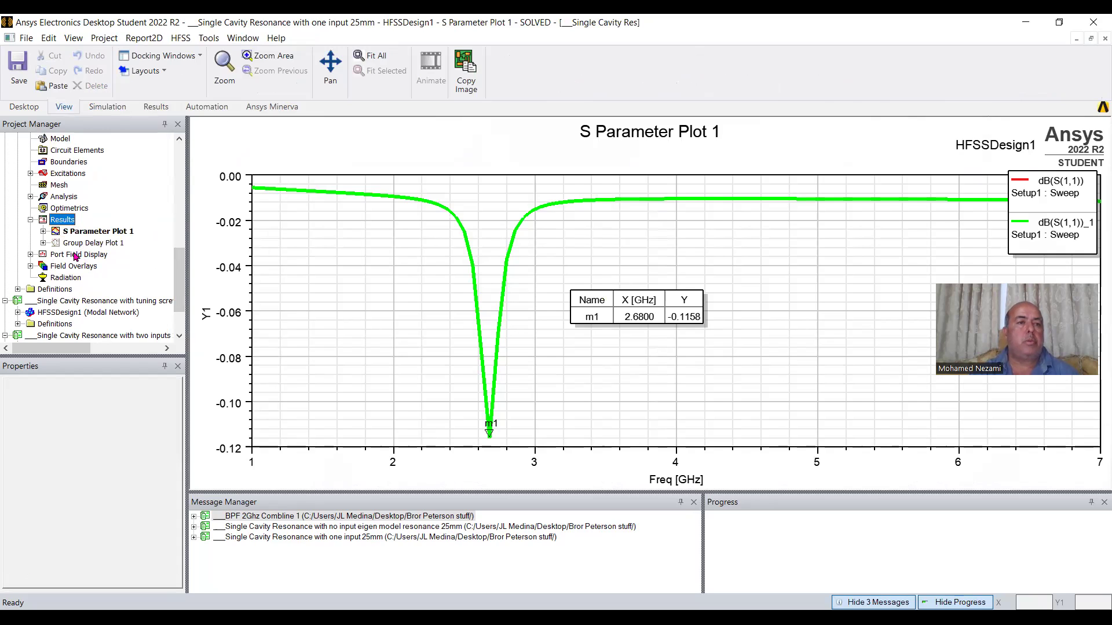
left_click(43, 243)
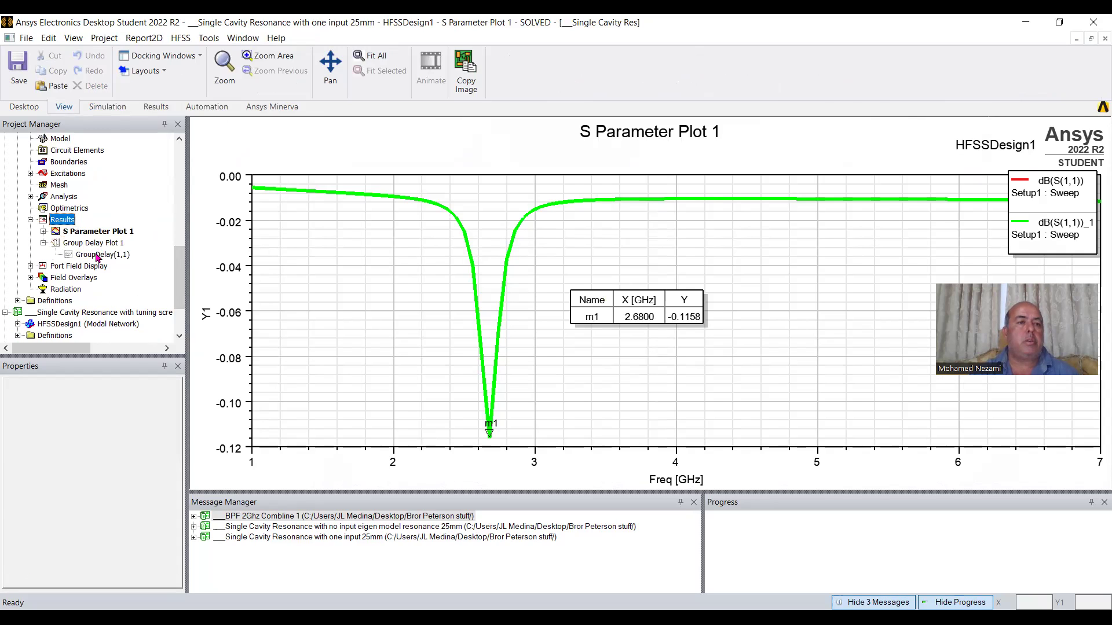
double_click(96, 255)
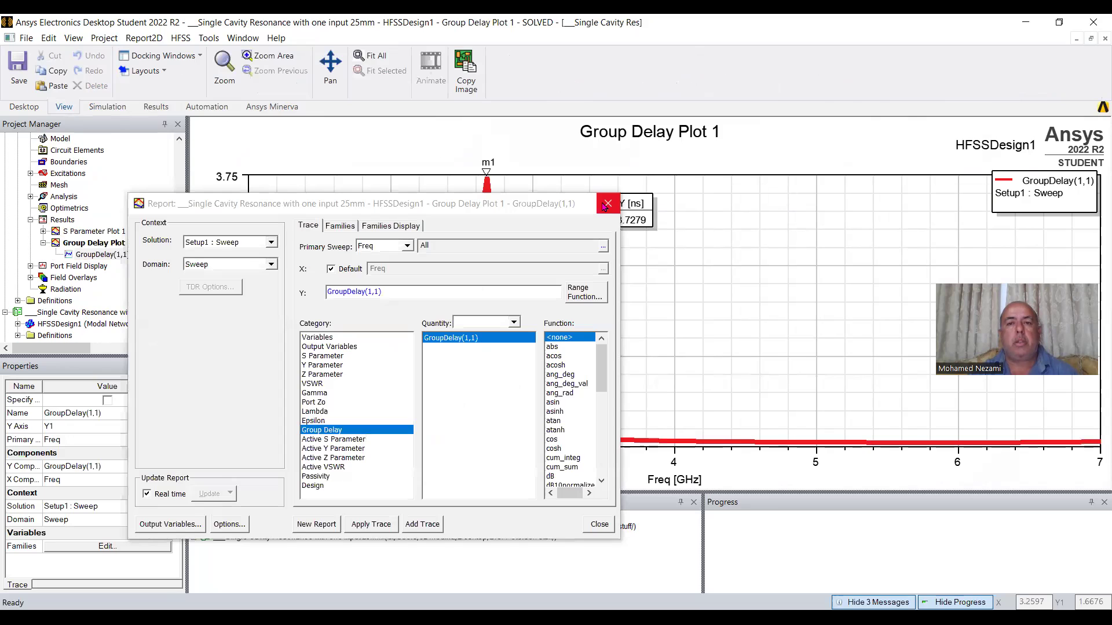
left_click(608, 204)
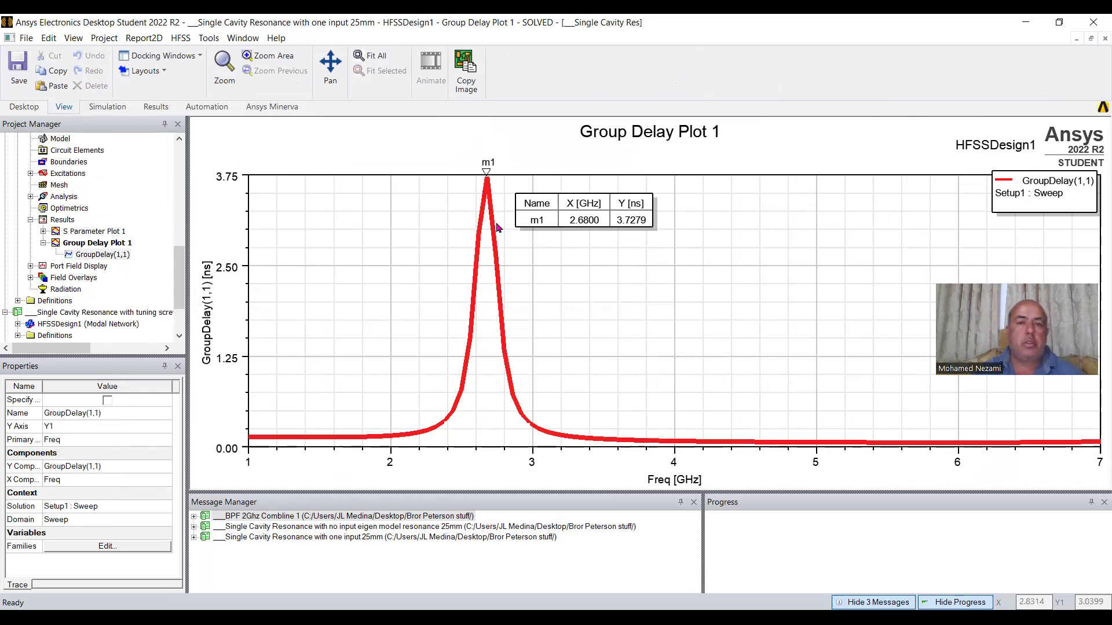
key("alt+Tab")
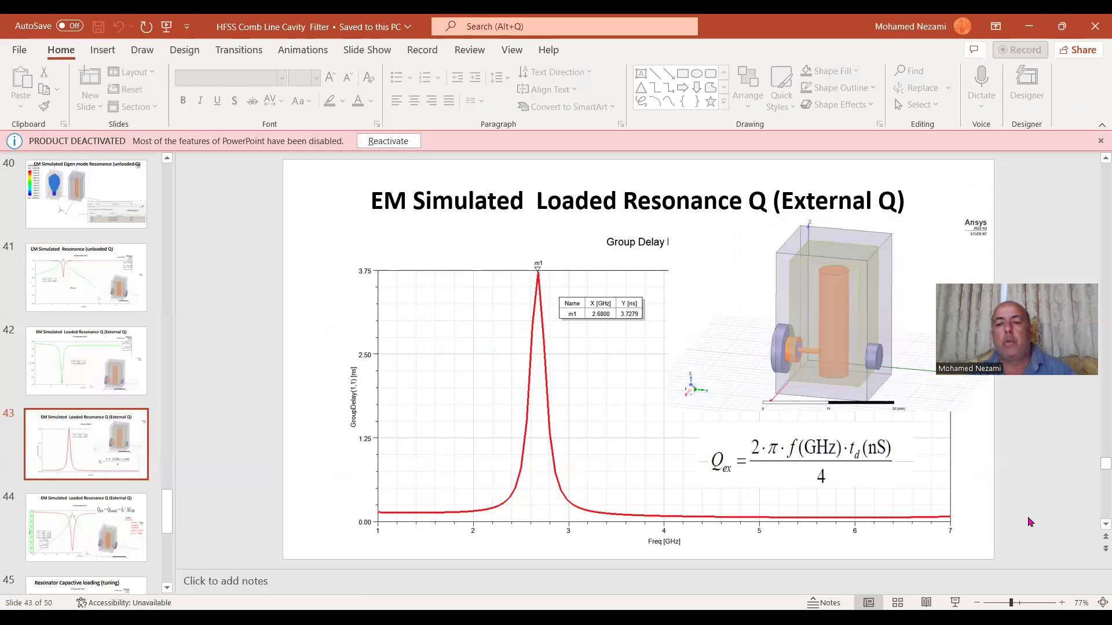
Advance the slides through the 3 dB bandwidth external Q and capacitive loading topics to the input/output return loss tuning slide
scroll(588, 488, "down", 1)
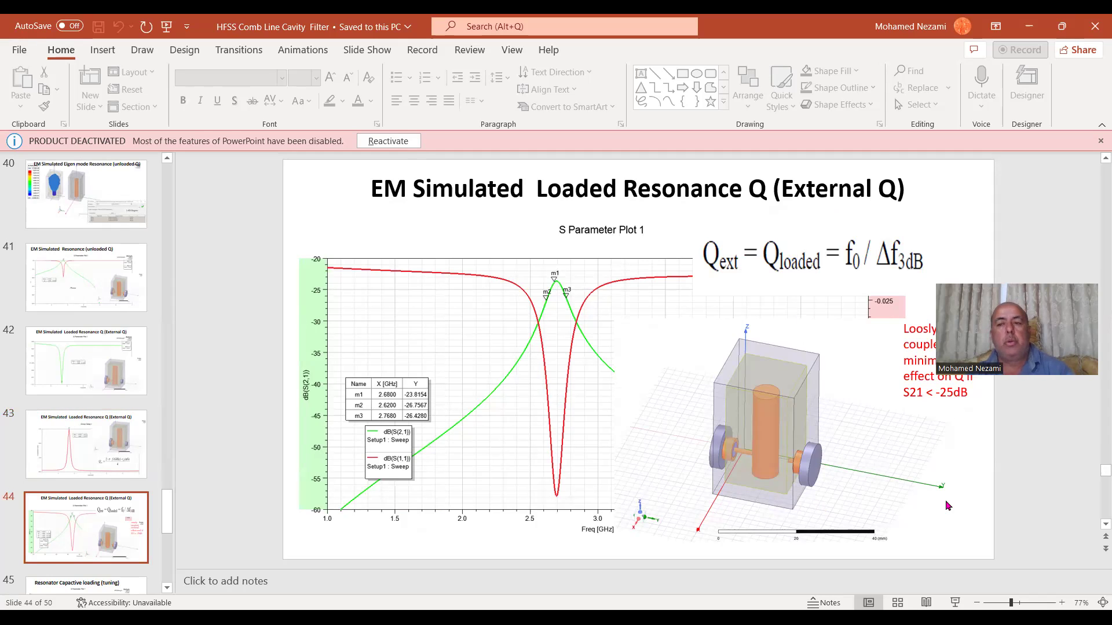
scroll(849, 482, "down", 1)
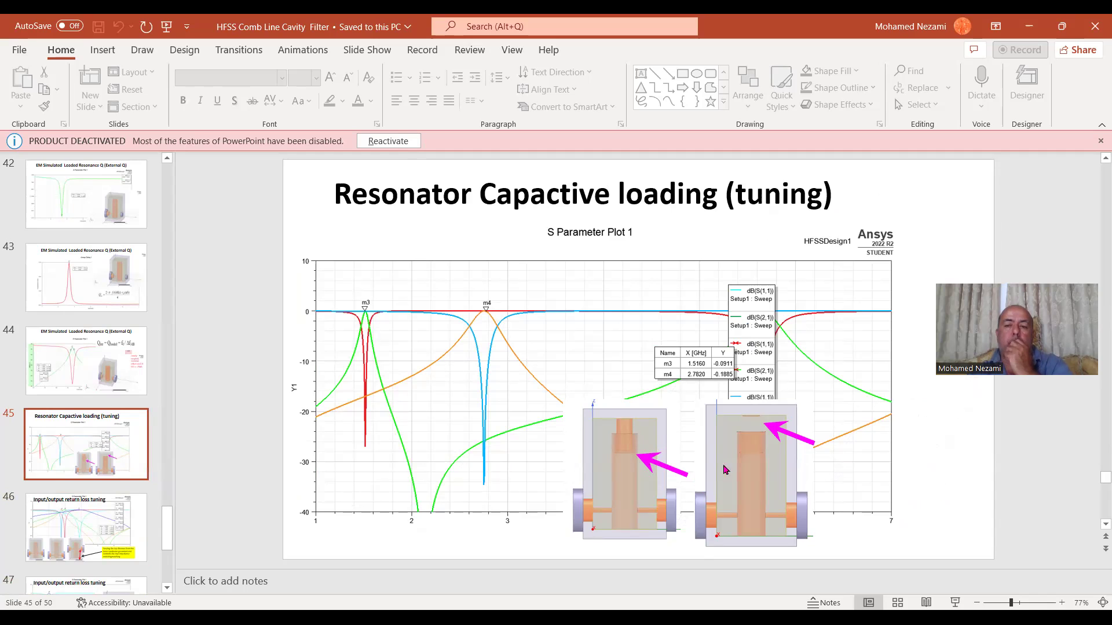
scroll(732, 461, "down", 1)
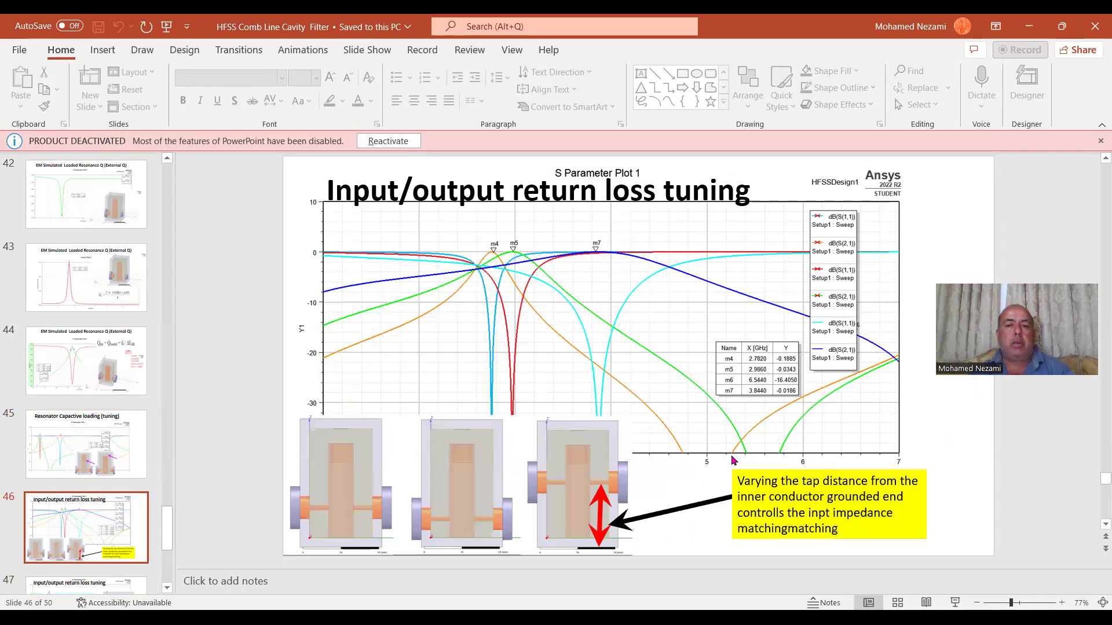
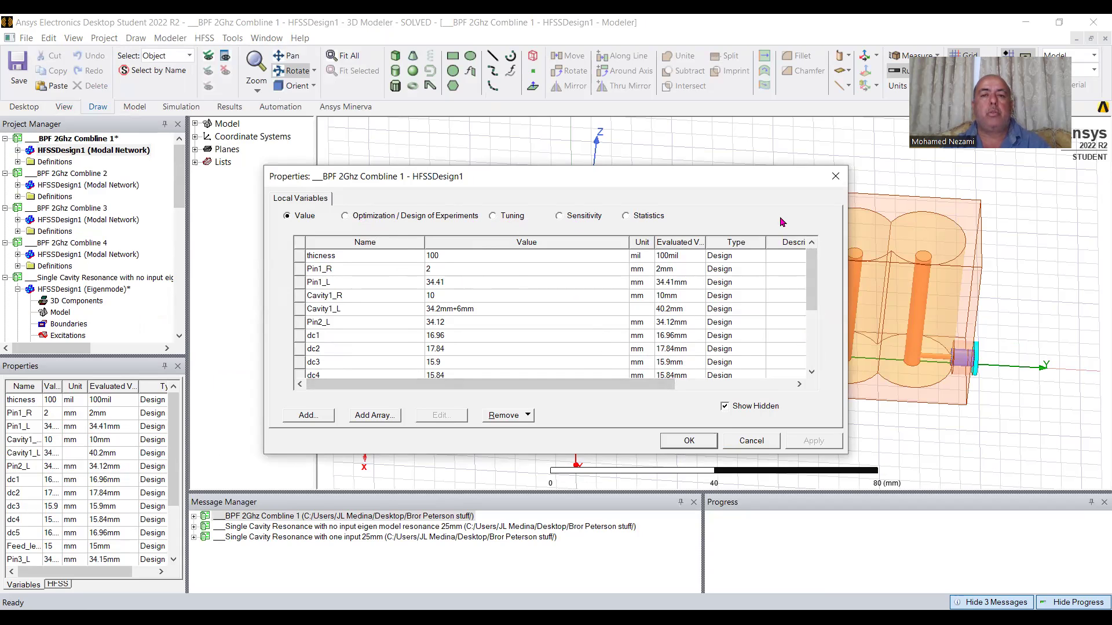
In HFSS, close the design variables dialog and open S Parameter Plot 1 of BPF 2Ghz Combline 1 to examine its response
left_click(835, 176)
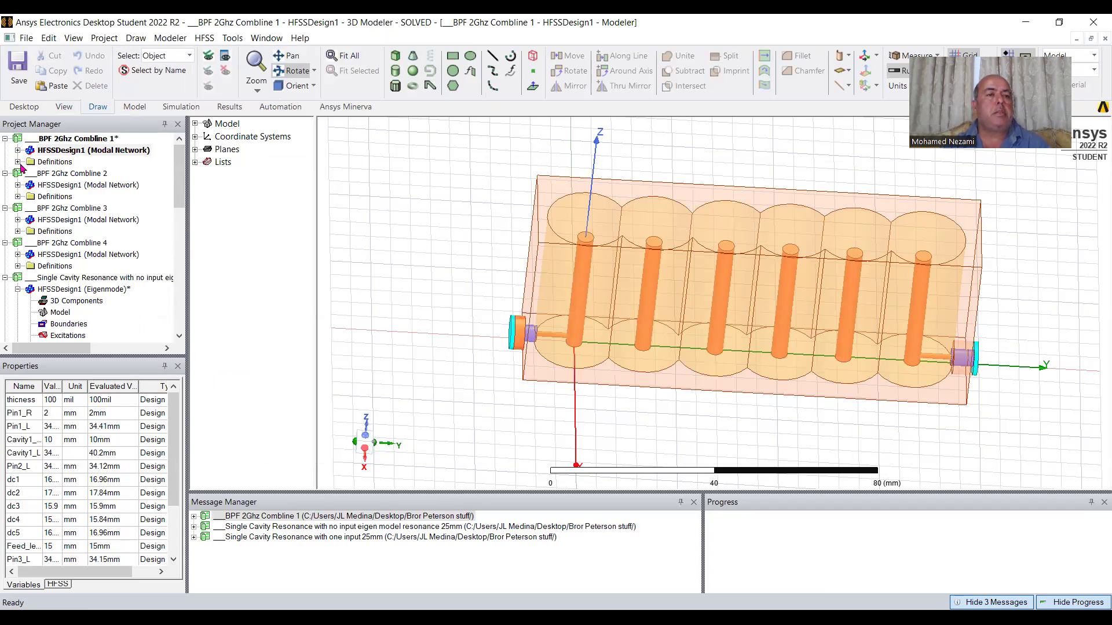
left_click(18, 163)
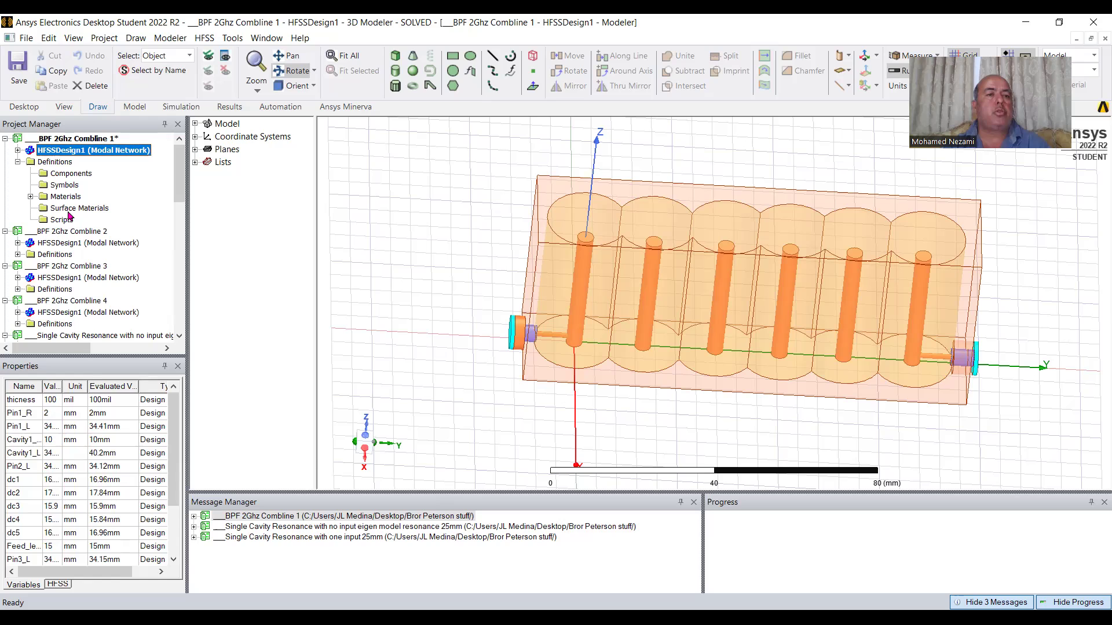
left_click(18, 151)
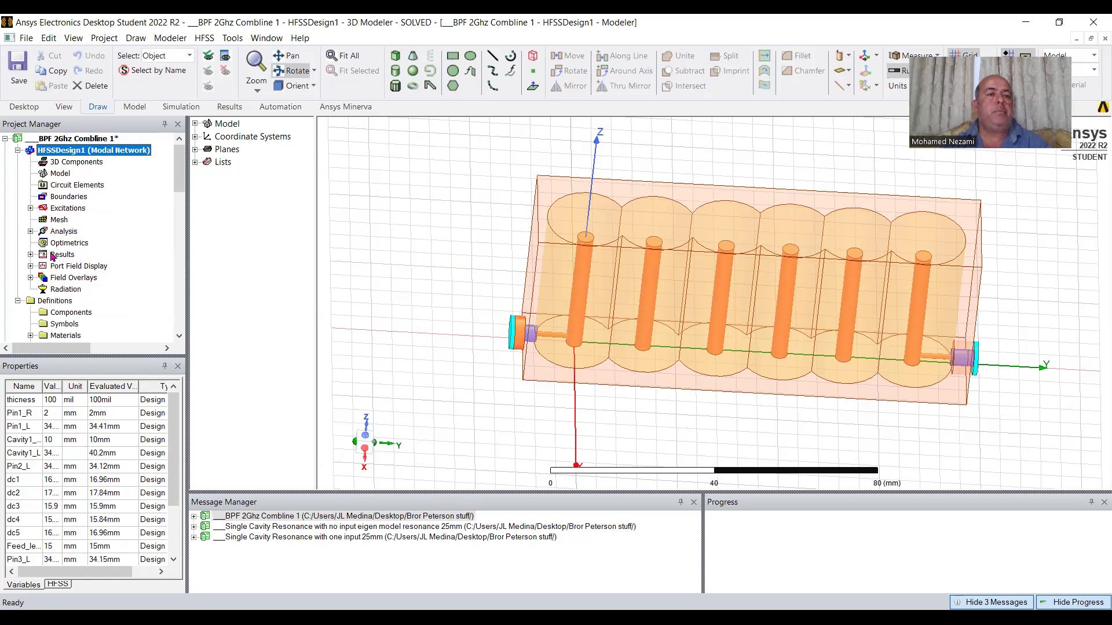
left_click(31, 254)
double_click(91, 266)
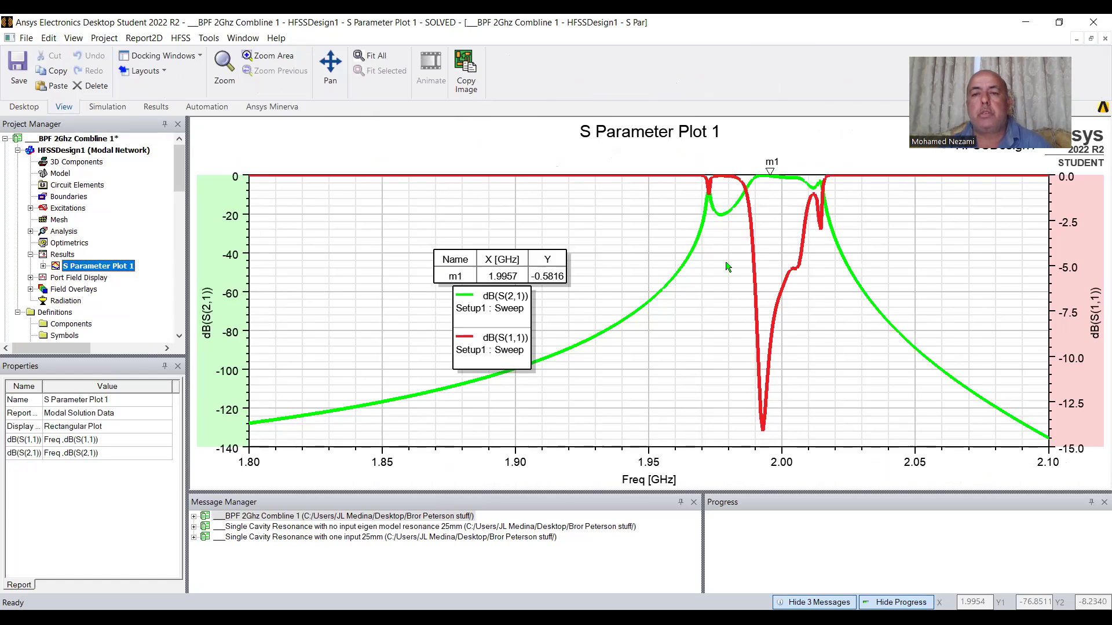
left_click(748, 242)
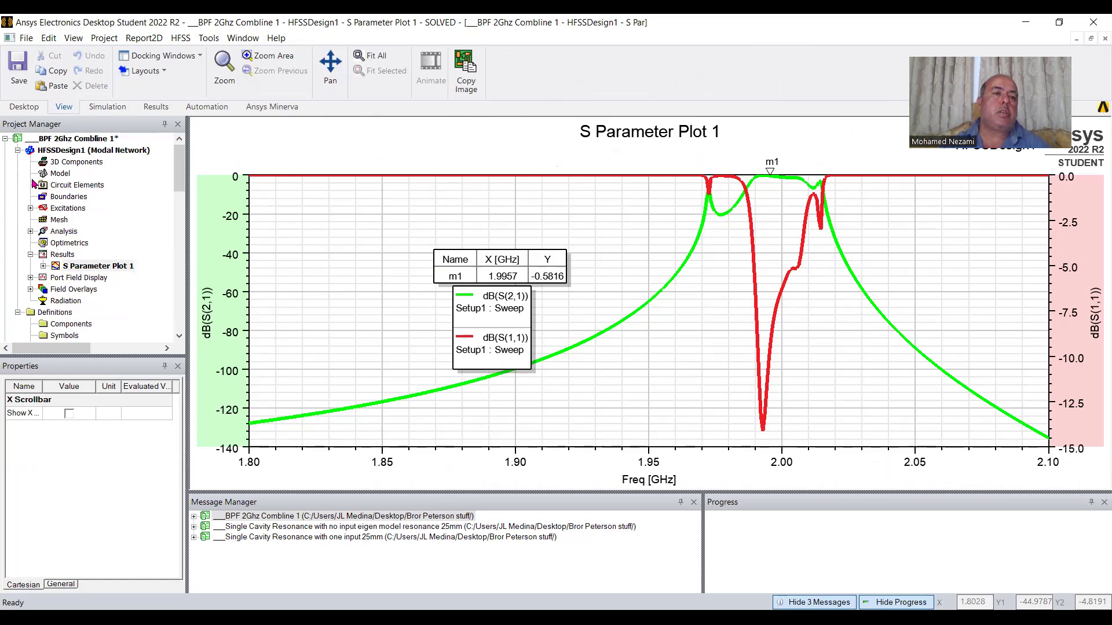
Examine the six-pole 3D model of BPF 2Ghz Combline 1 and the one of BPF 2Ghz Combline 2 from different angles
left_click(19, 151)
double_click(56, 151)
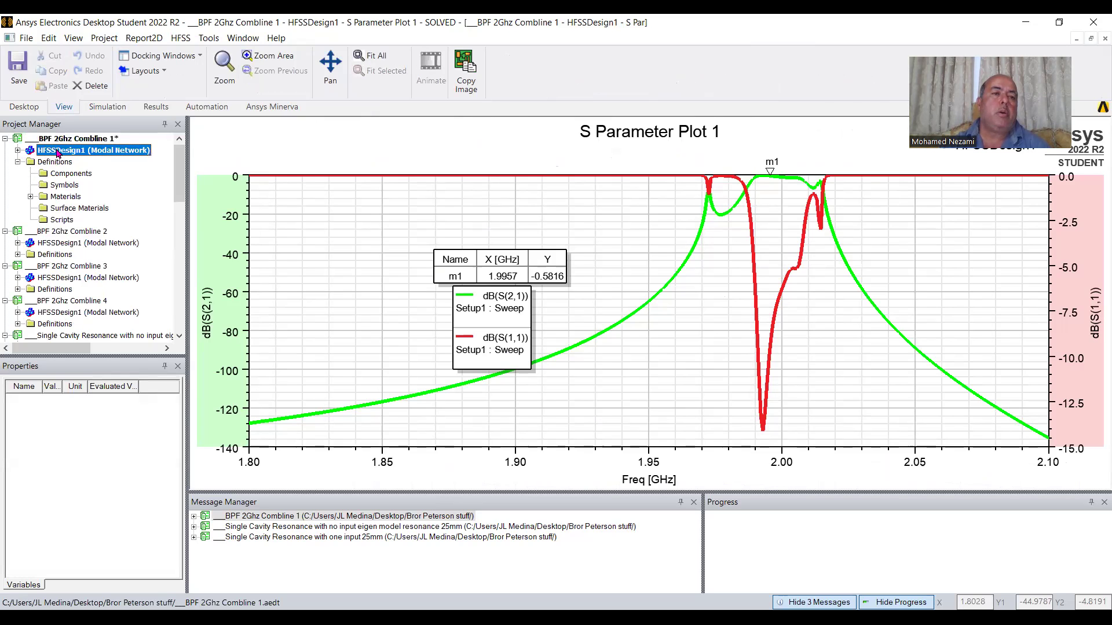
left_click_drag(808, 314, 801, 291)
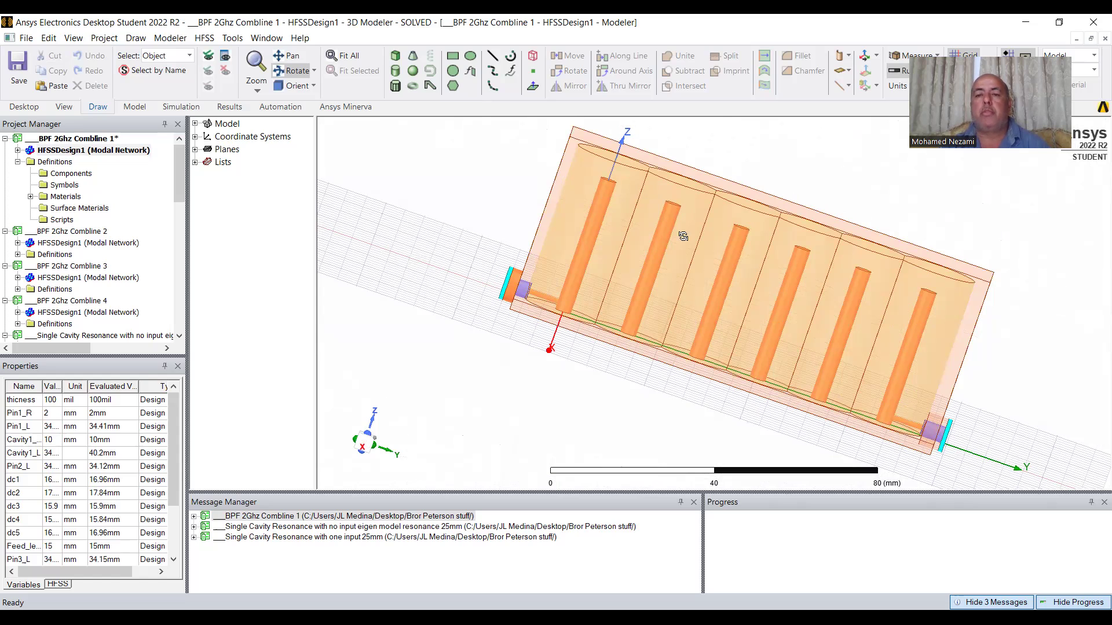
left_click(6, 139)
double_click(57, 162)
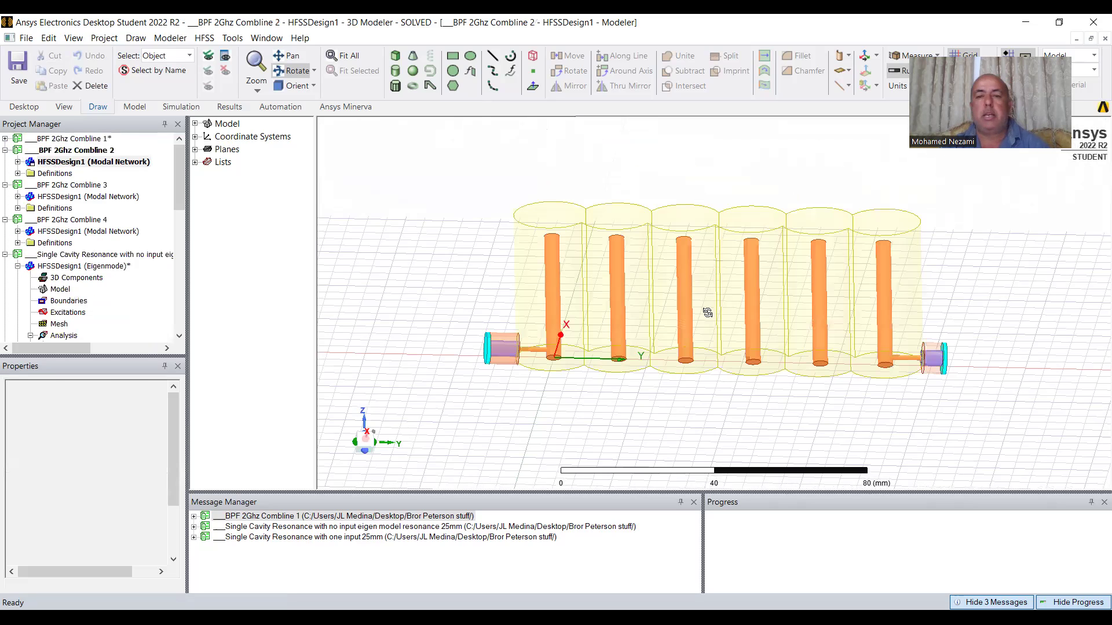
left_click_drag(727, 284, 710, 368)
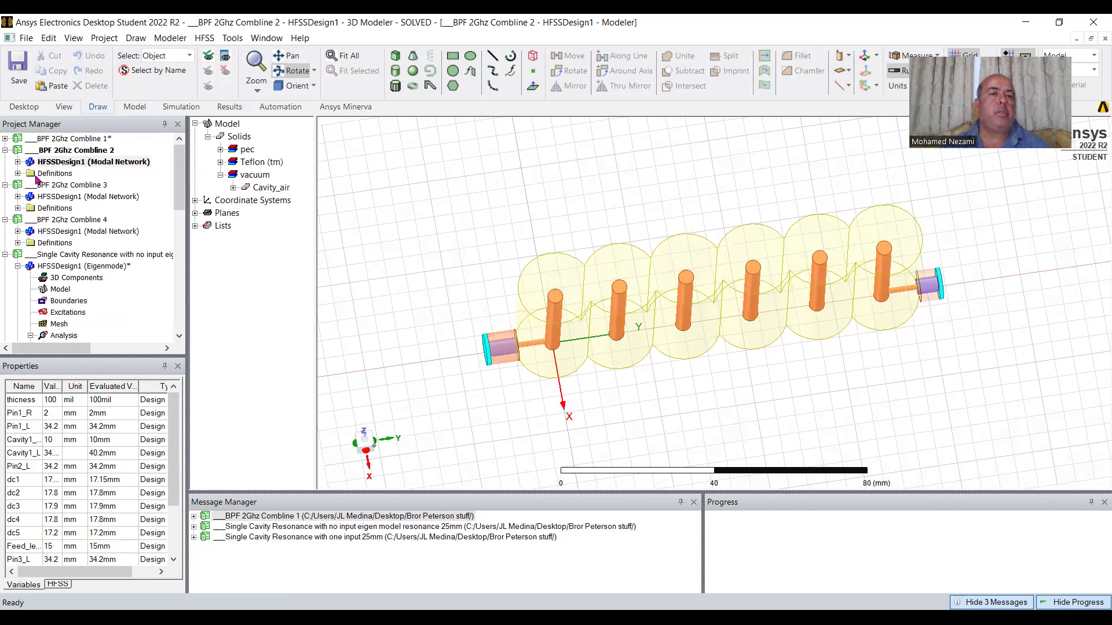
Open S Parameter Plot 1 of BPF 2Ghz Combline 2 to examine its S(2,1) and S(1,1) curves
left_click(18, 162)
left_click(30, 290)
double_click(79, 303)
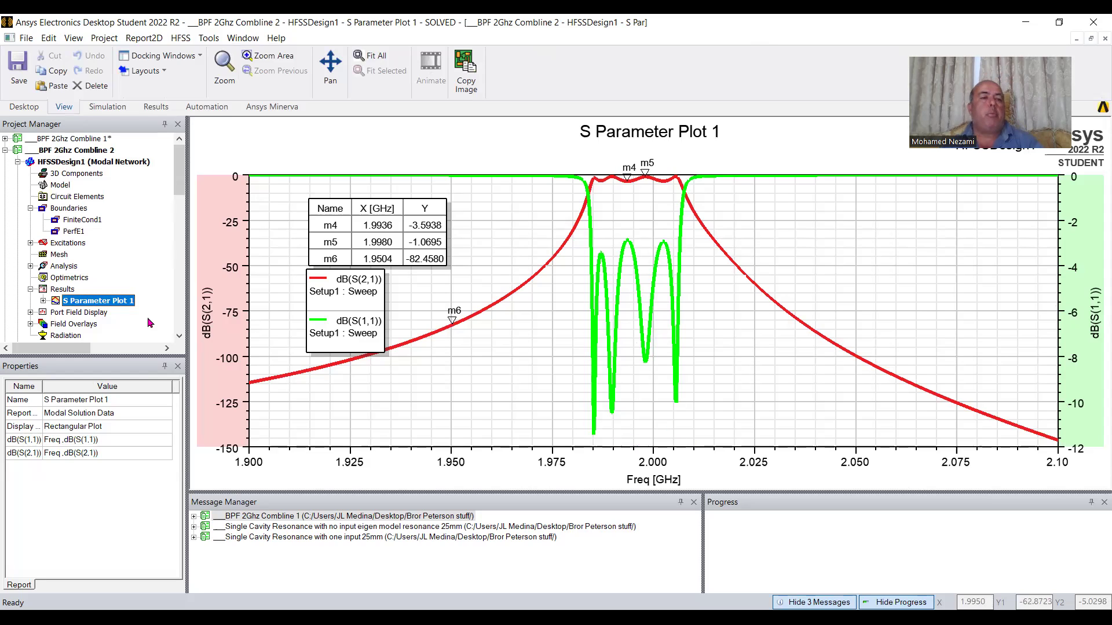
Show the E Field overlay of BPF 2Ghz Combline 2 on the 3D model and view the cavities from the side
scroll(180, 193, "down", 2)
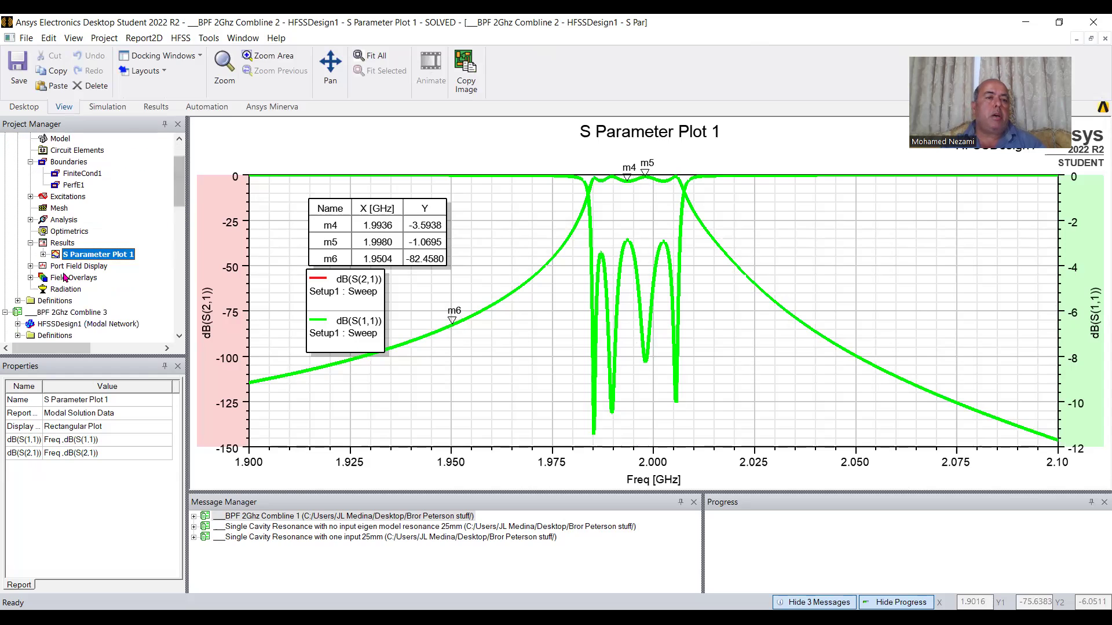
left_click(31, 278)
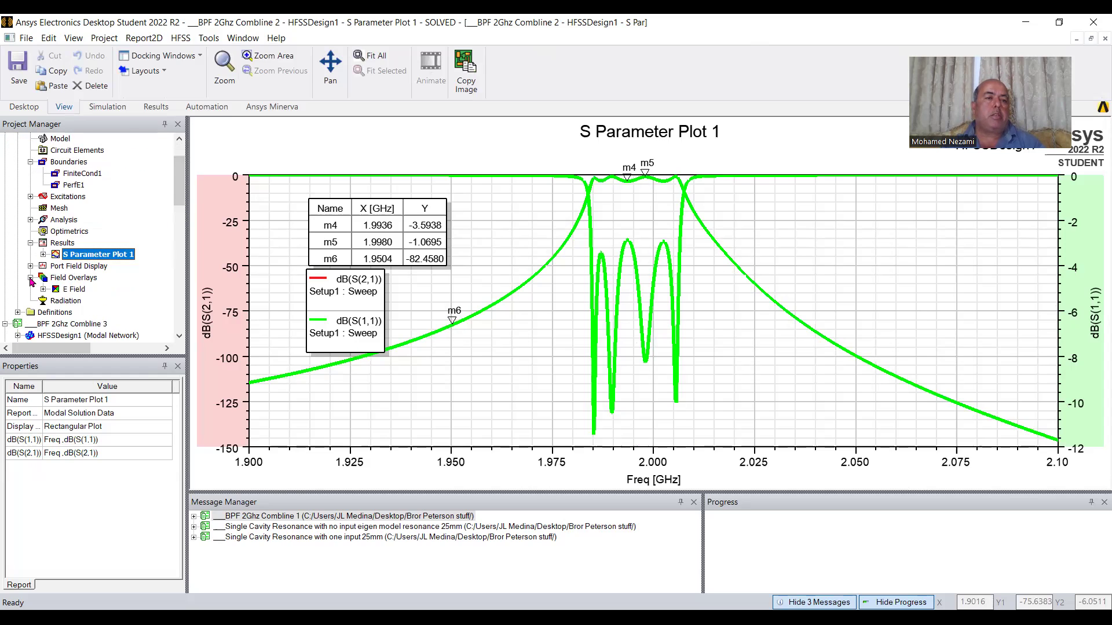
left_click(72, 289)
left_click_drag(723, 334, 713, 259)
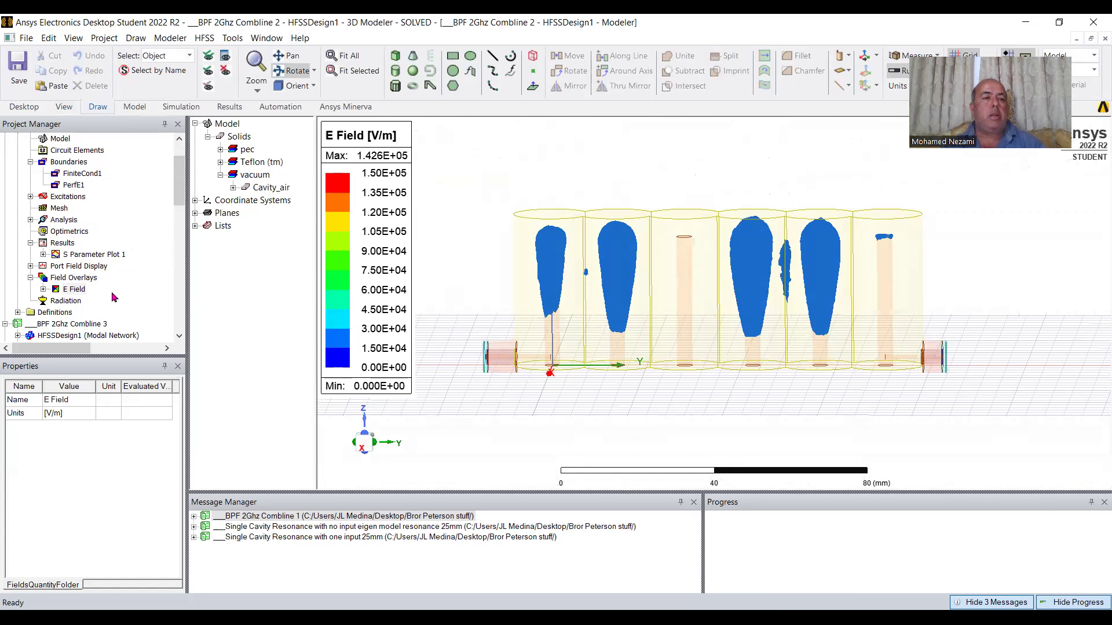
Animate the Mag_E1 field plot of BPF 2Ghz Combline 2
left_click(44, 289)
left_click(84, 303)
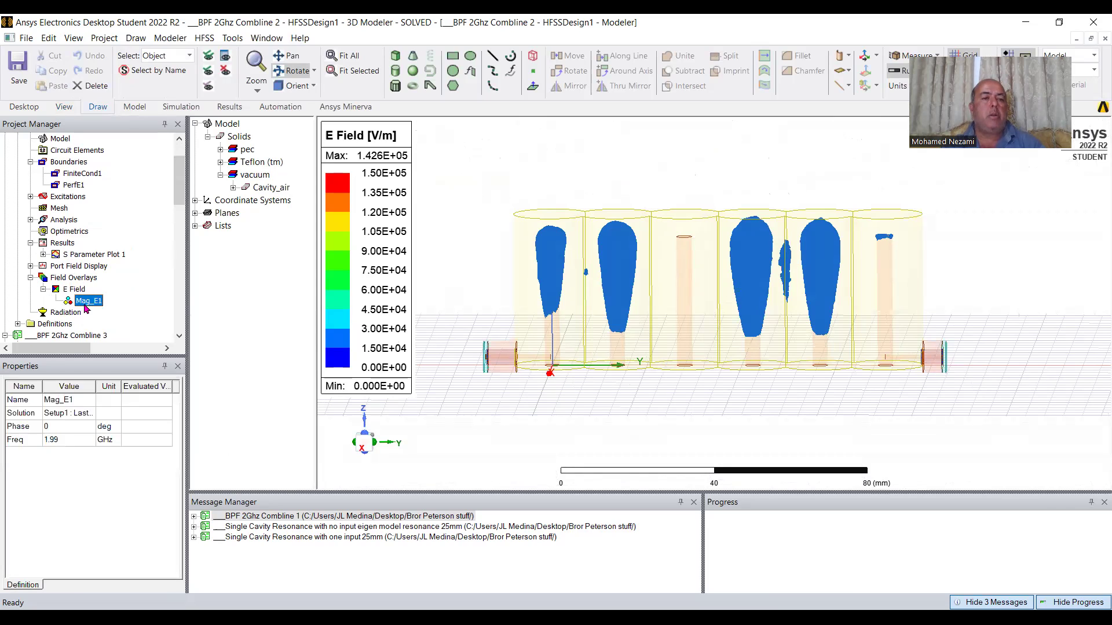
right_click(85, 308)
left_click(139, 397)
left_click(502, 363)
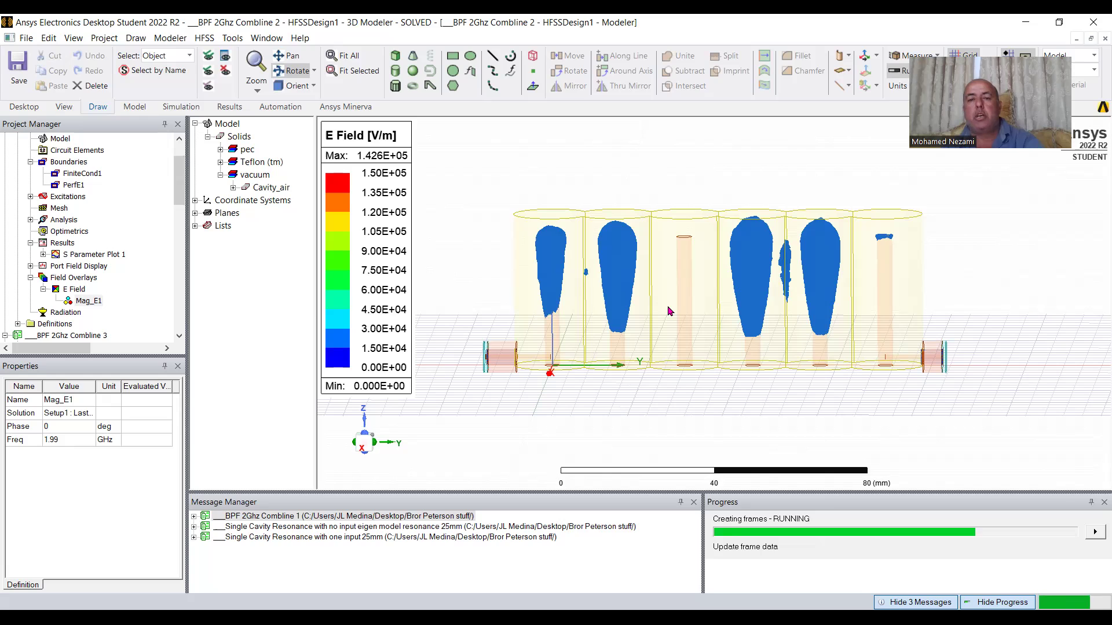
Change the E-field animation's playback speed and examine the field around the six resonators from above and from the side
left_click_drag(701, 272, 707, 326)
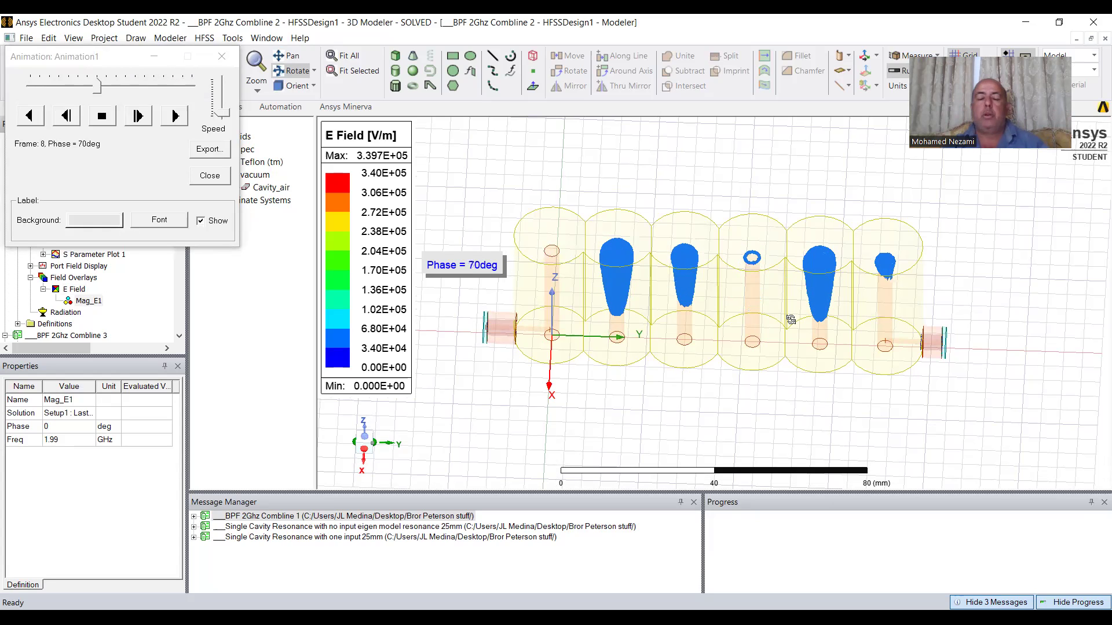
left_click_drag(855, 304, 859, 288)
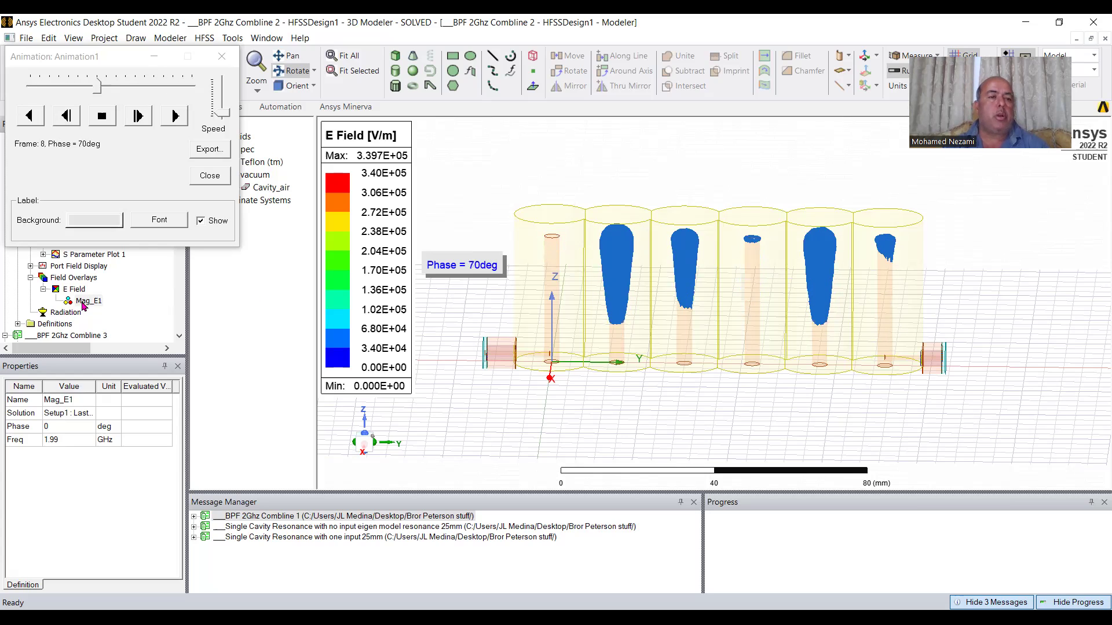
left_click_drag(718, 266, 715, 357)
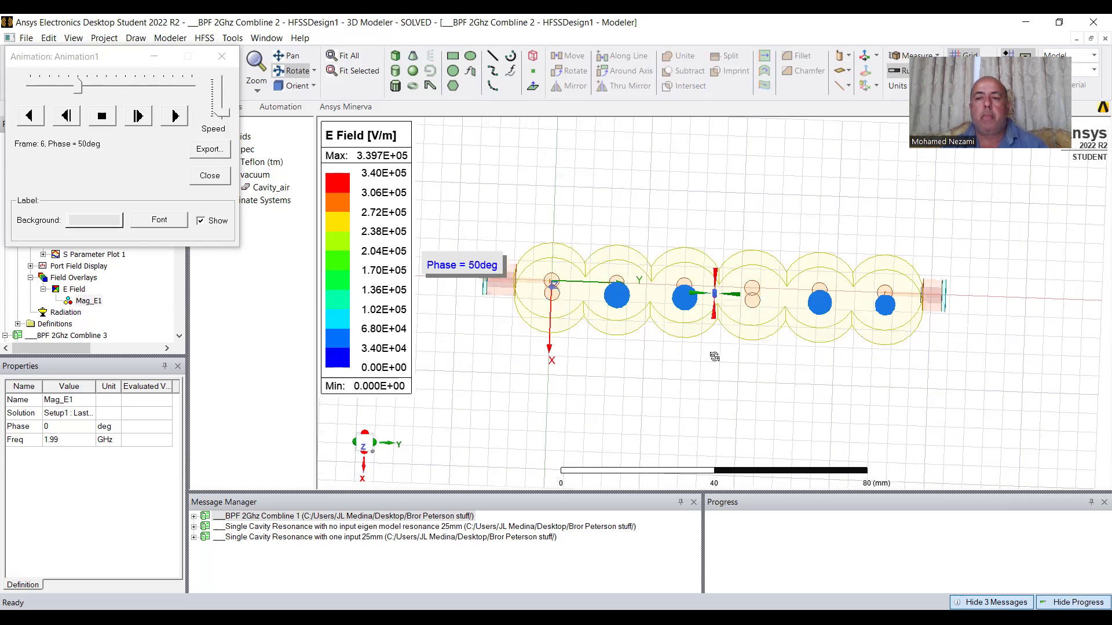
left_click(228, 87)
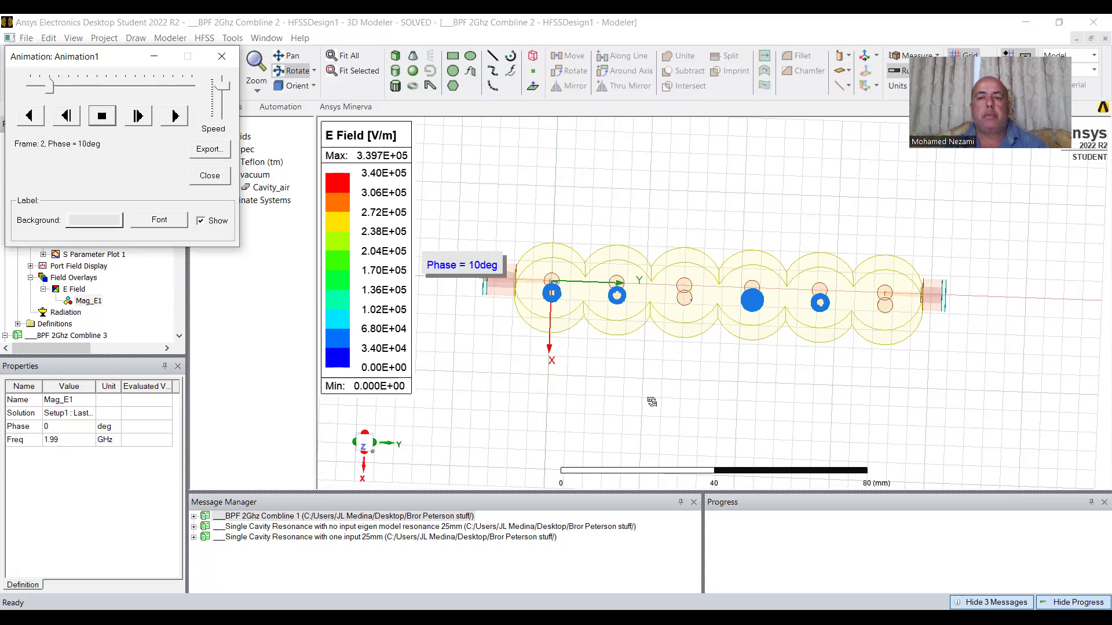
left_click_drag(653, 401, 646, 374)
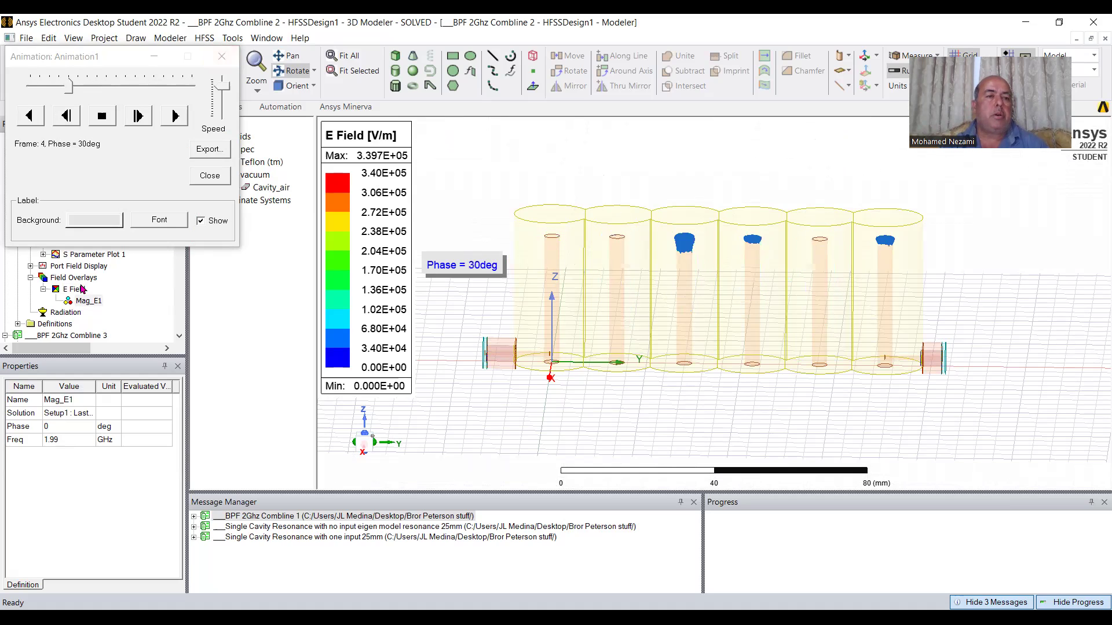
Change the quantity of the Mag_E1 field plot to Mag_H and close the plot settings
left_click(82, 303)
right_click(89, 302)
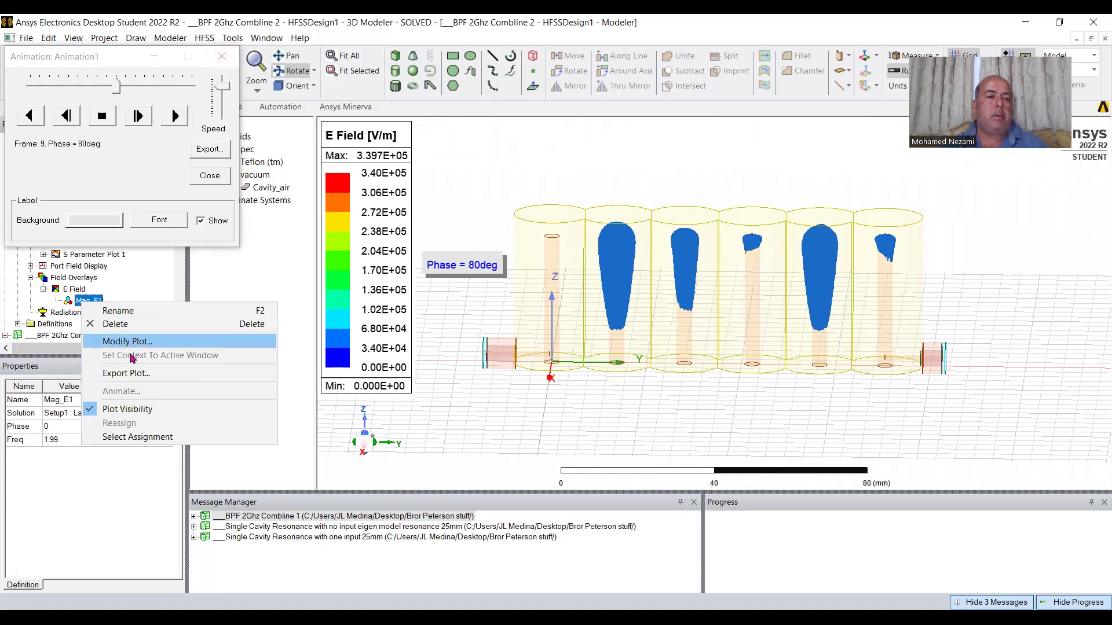
left_click(124, 411)
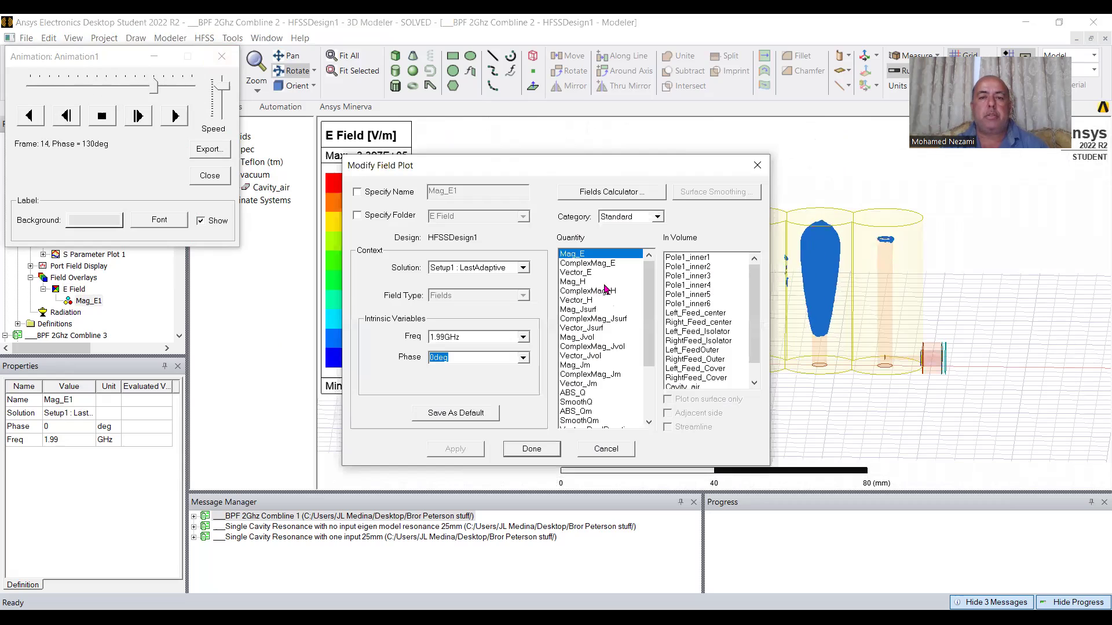
left_click(579, 281)
left_click(475, 452)
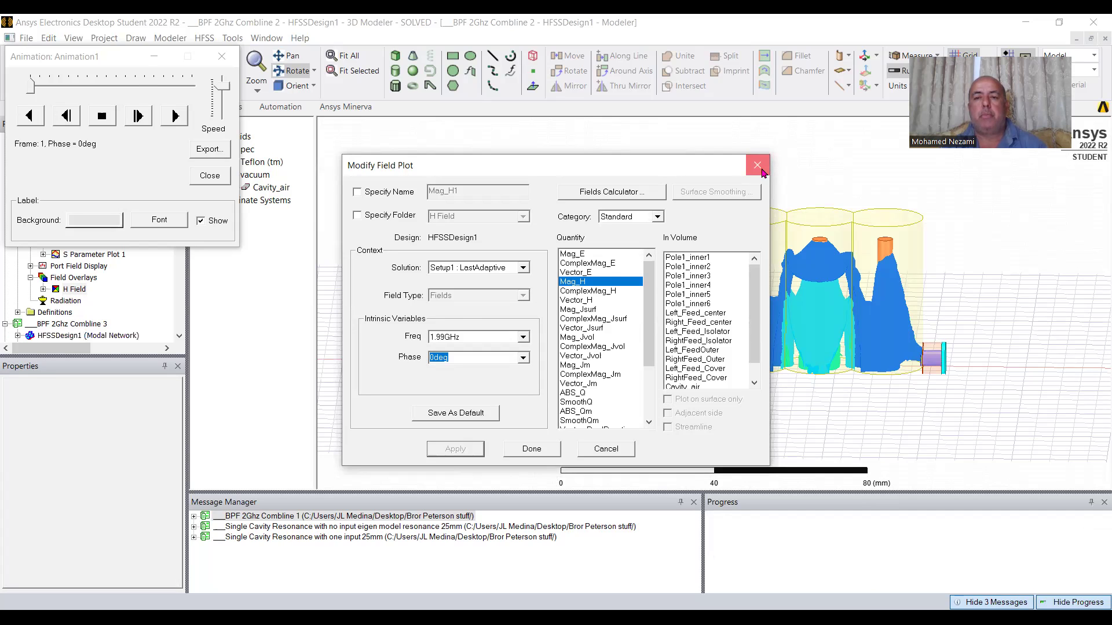
left_click(757, 166)
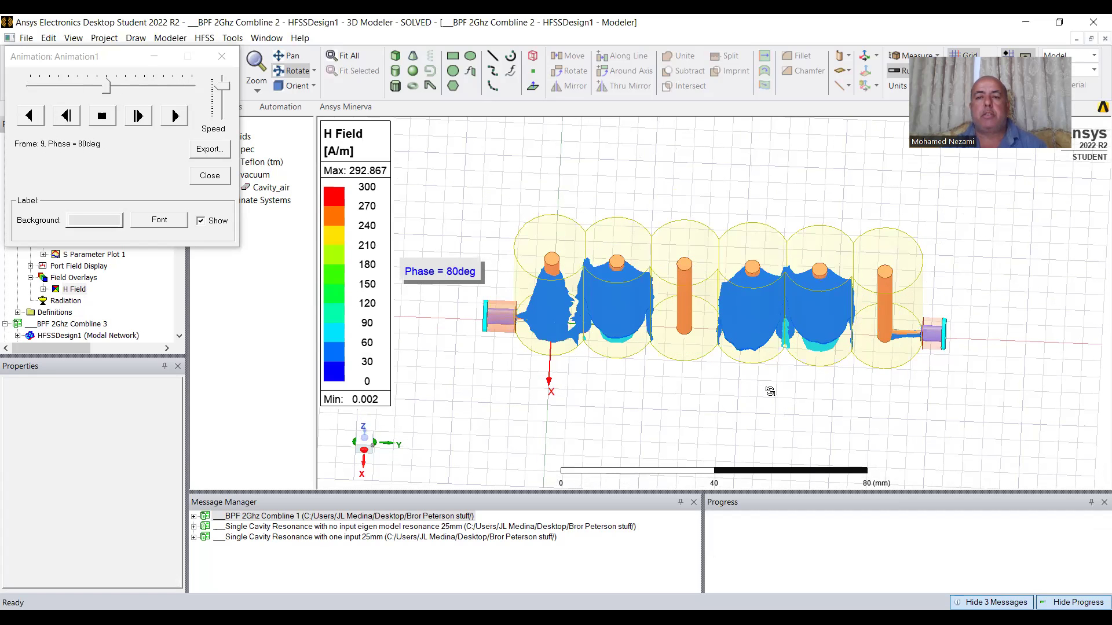
Examine the animated H field around the six resonators from the side, above and below
left_click_drag(770, 392, 751, 397)
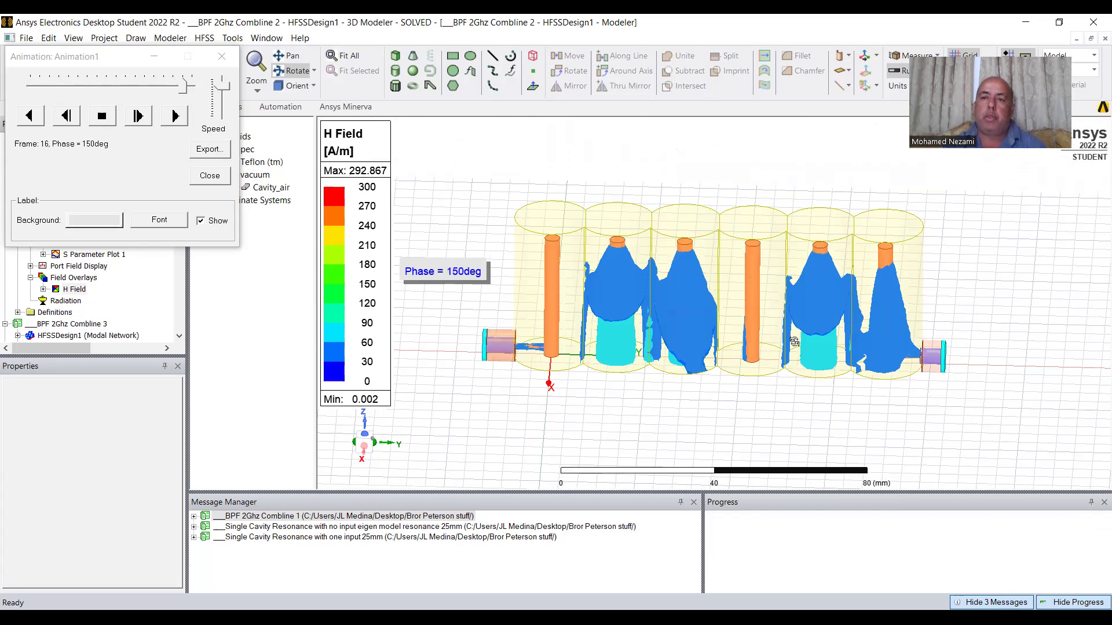
left_click_drag(794, 342, 792, 257)
left_click_drag(809, 350, 742, 373)
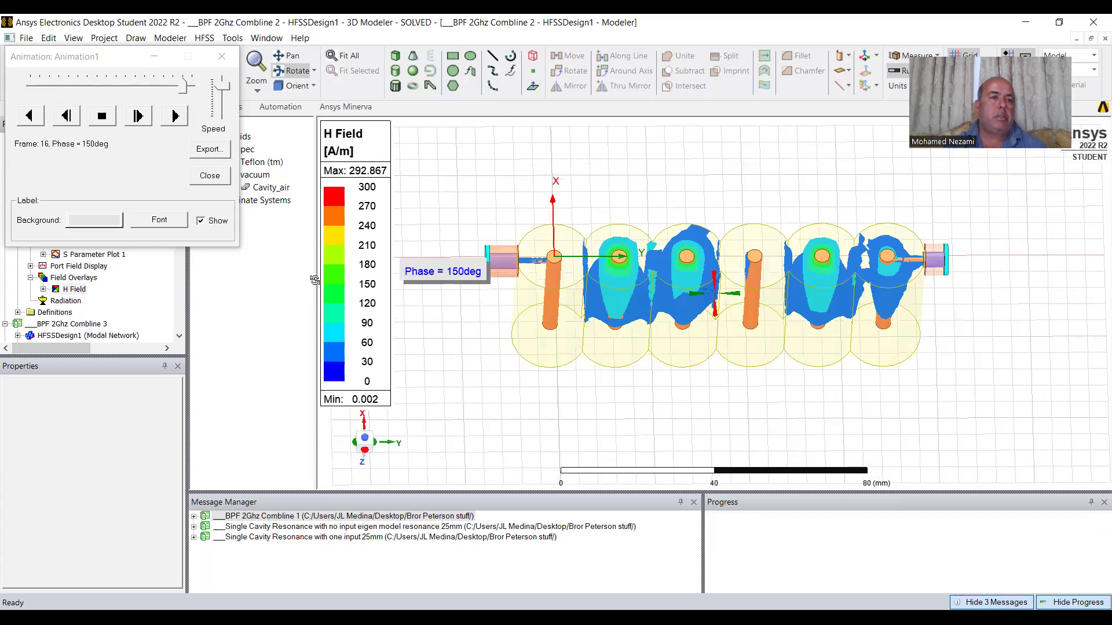
Set the frequency of the Mag_H1 field plot to 2GHz and apply it
left_click(43, 289)
left_click(86, 301)
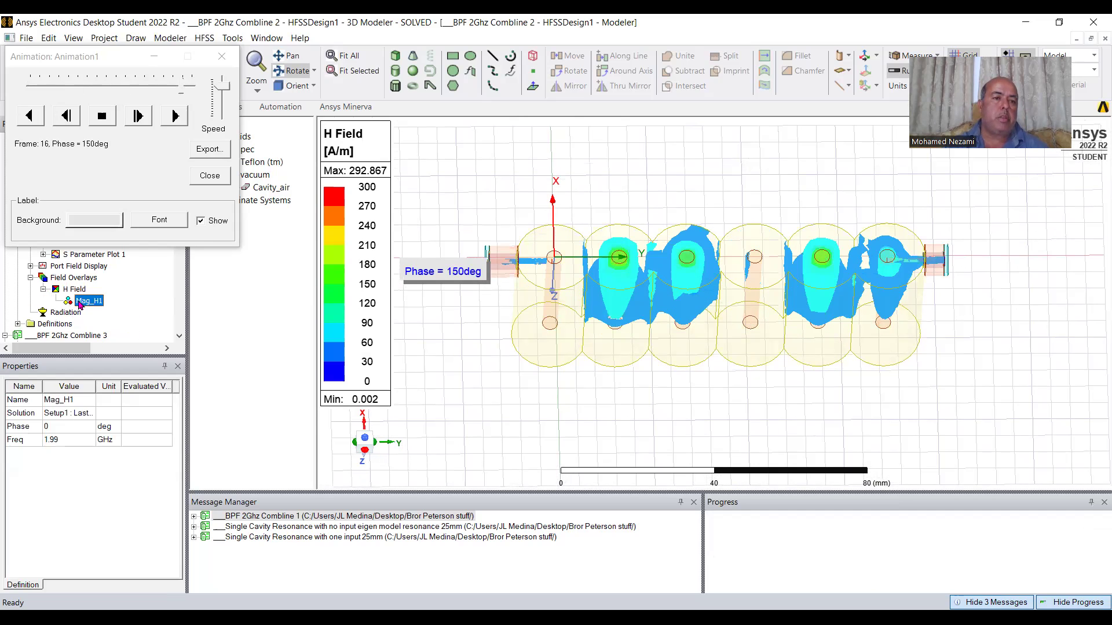
right_click(81, 300)
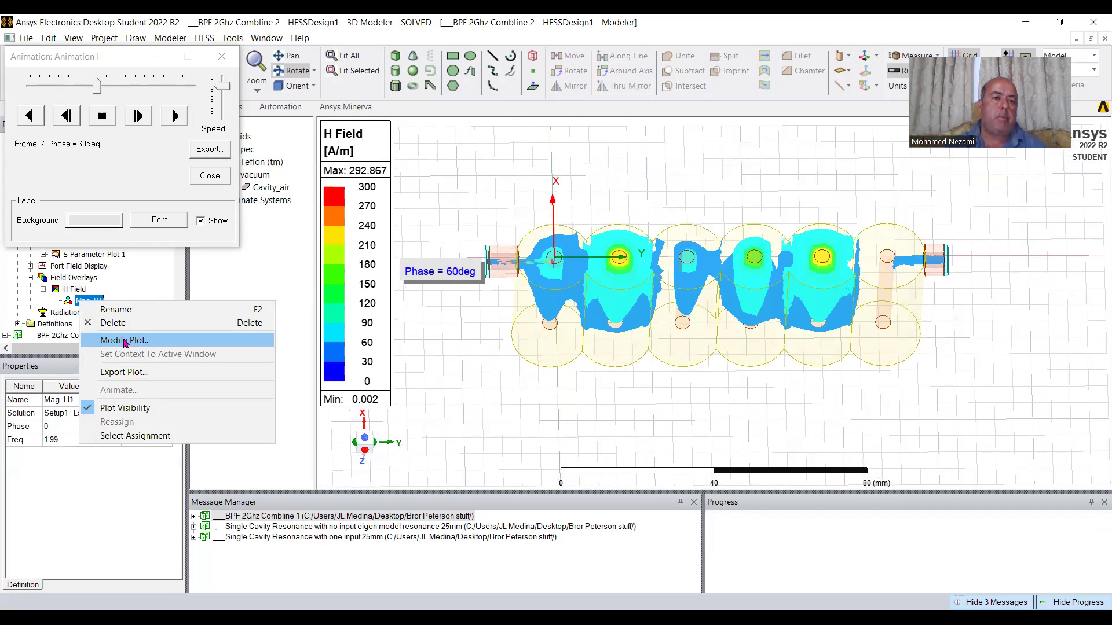
left_click(124, 340)
left_click(522, 337)
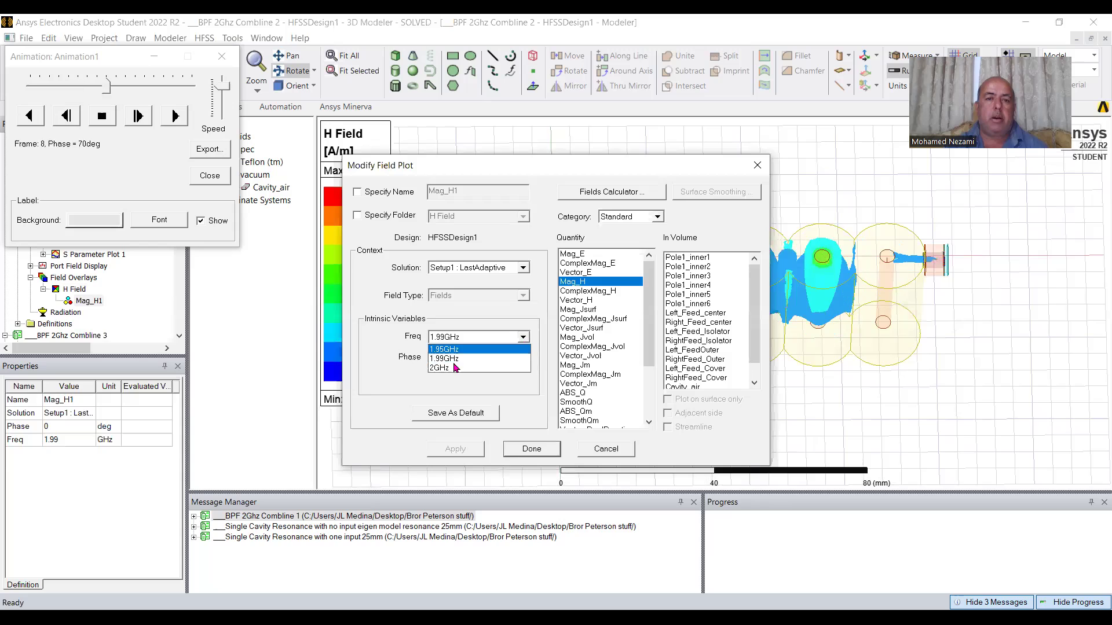
left_click(449, 370)
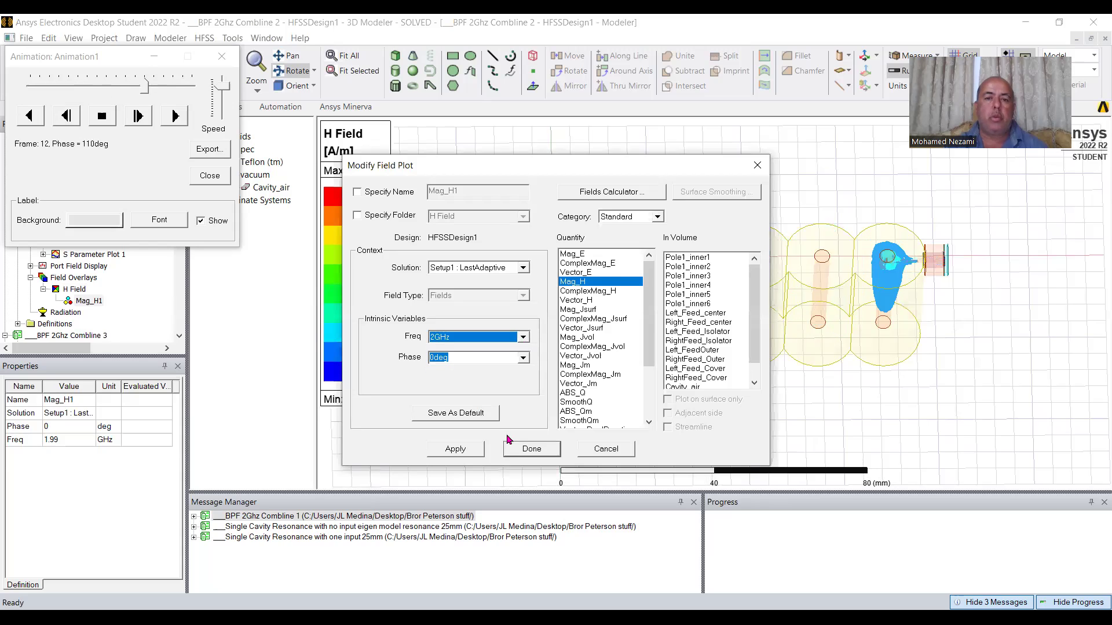
left_click(455, 449)
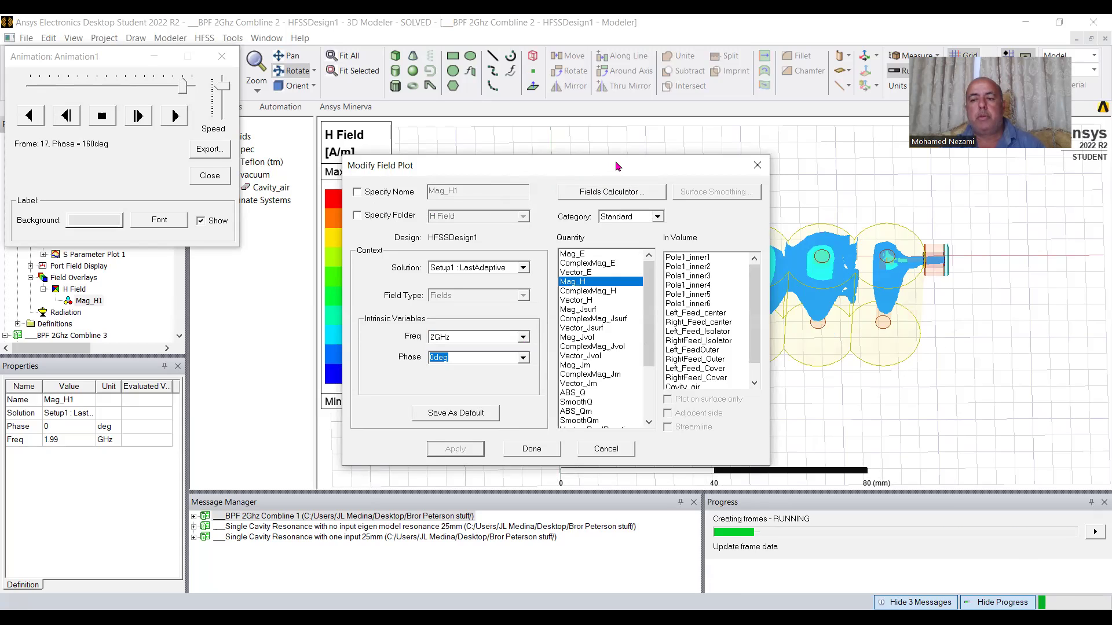
Set the frequency of the Mag_H1 field plot to 1.95GHz, apply it and close the plot settings
left_click_drag(615, 166, 367, 225)
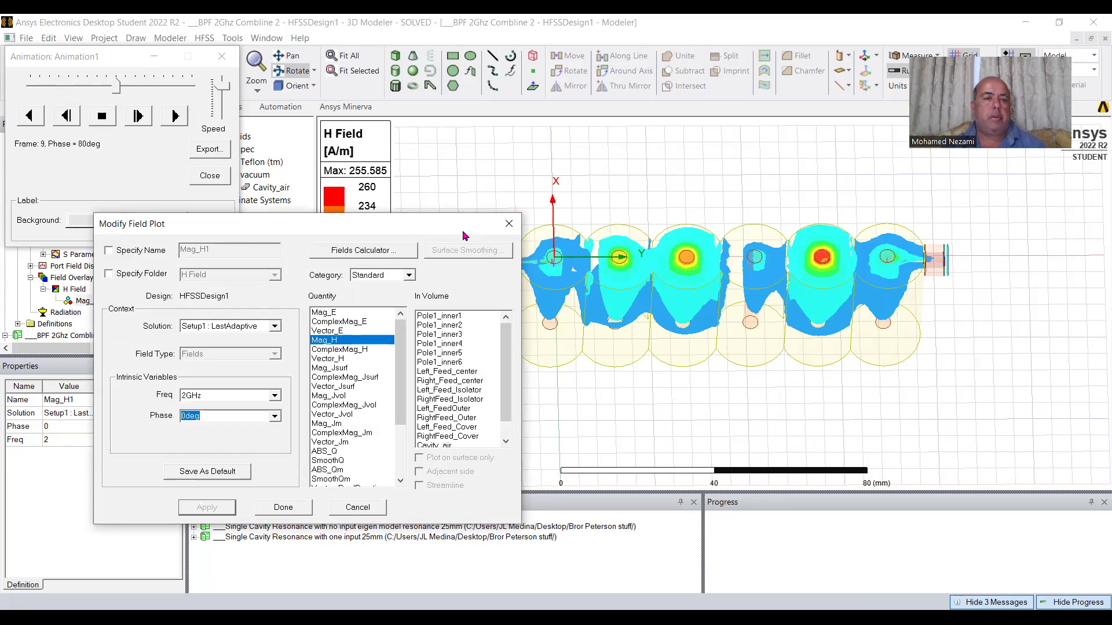
left_click_drag(464, 235, 468, 183)
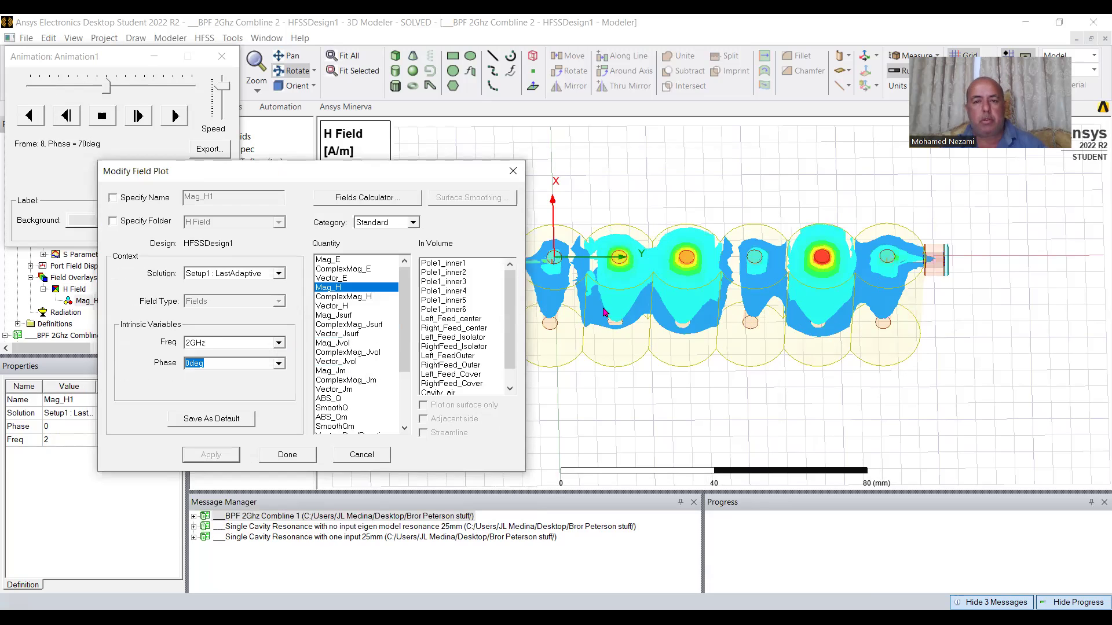
left_click(278, 345)
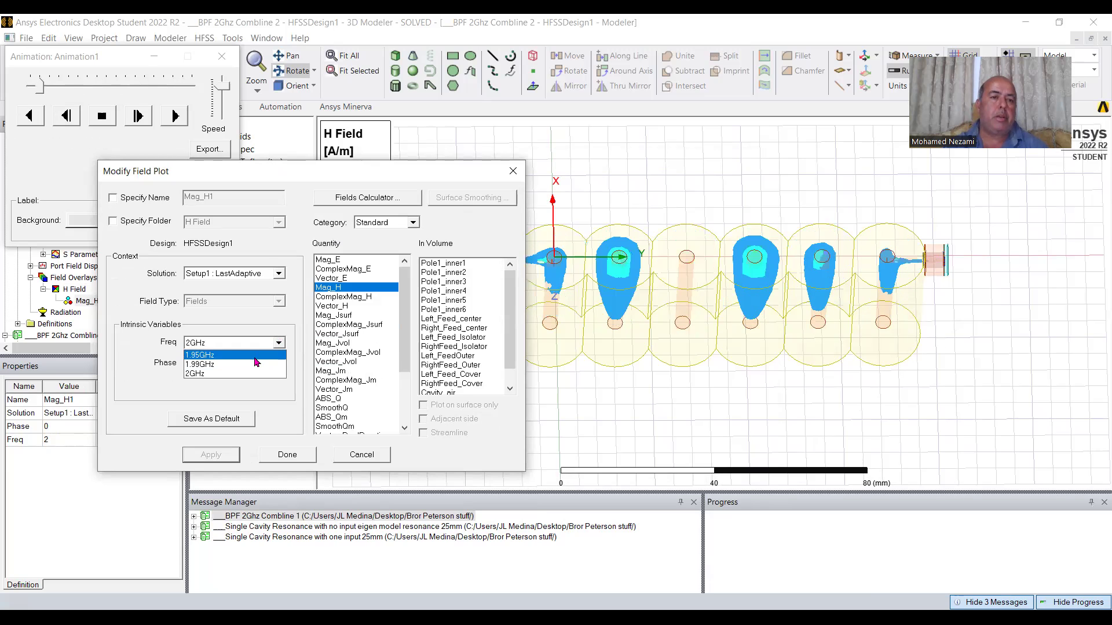
left_click(202, 355)
left_click(209, 456)
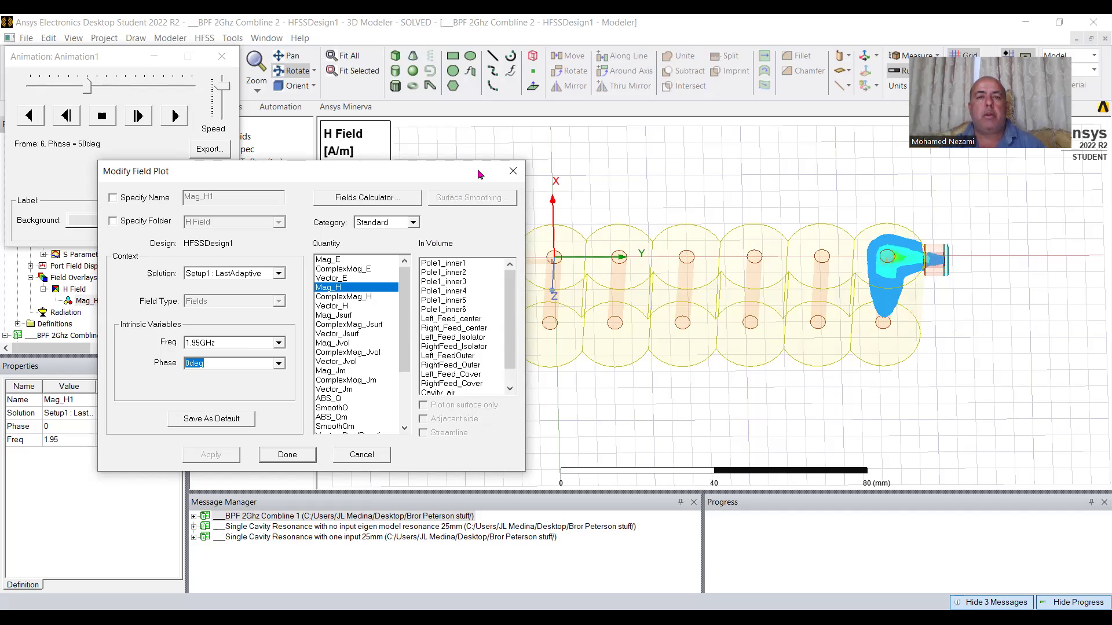
left_click(513, 173)
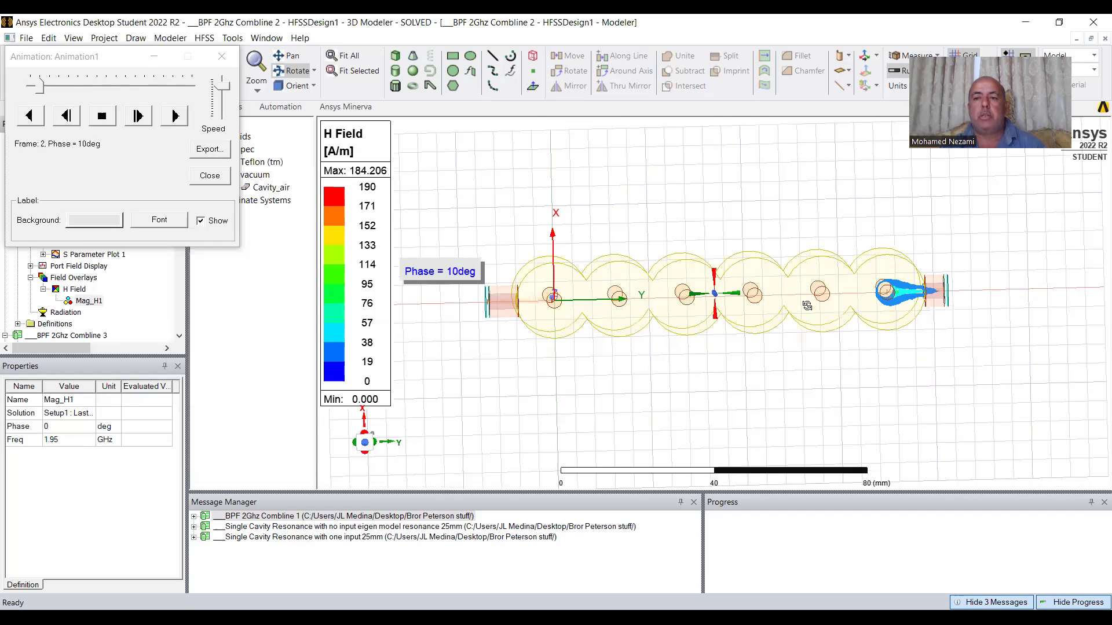
Examine the animated 1.95GHz H field around the six resonators from above and from the side
left_click_drag(875, 300, 915, 215)
left_click_drag(920, 282, 879, 379)
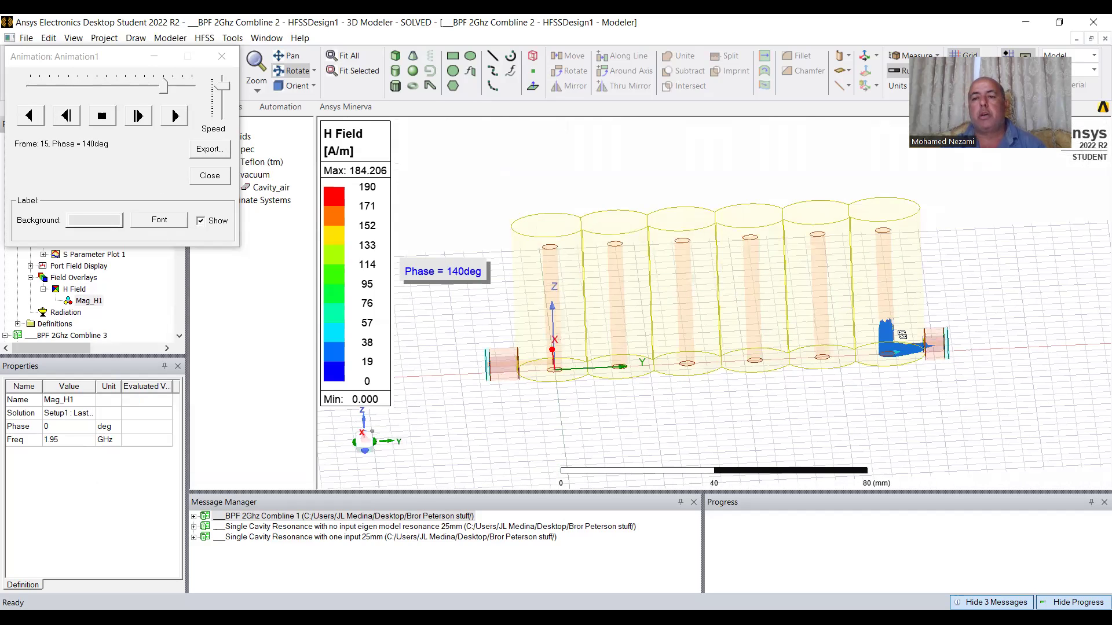
left_click_drag(836, 301, 841, 349)
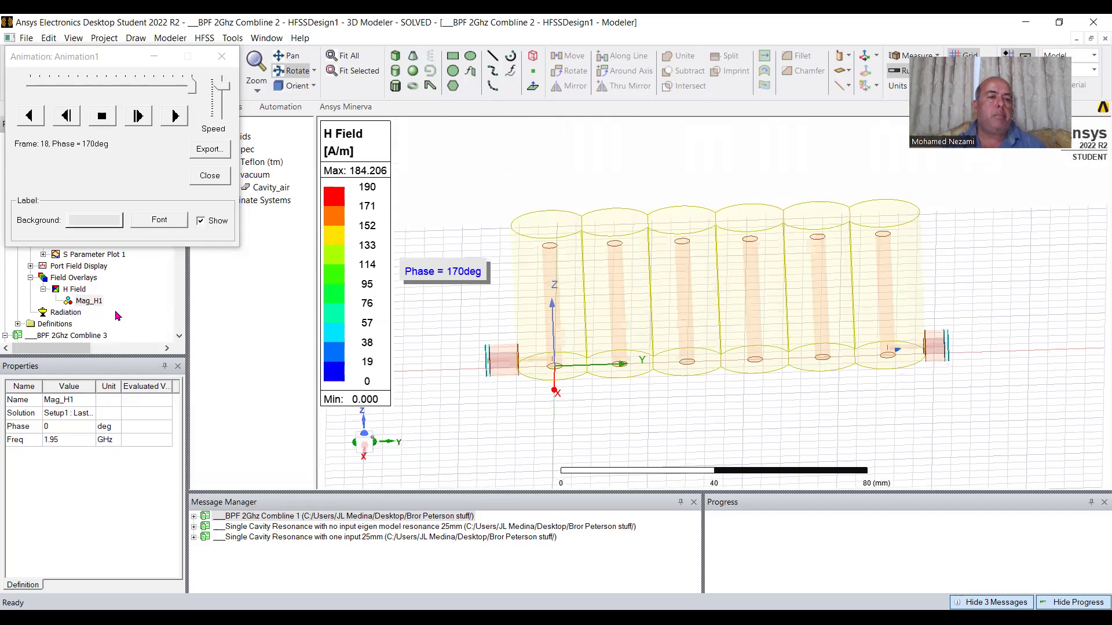
Open S Parameter Plot 1 of BPF 2Ghz Combline 2 and move marker m4 along the S(2,1) curve to 1.9854 GHz
double_click(105, 254)
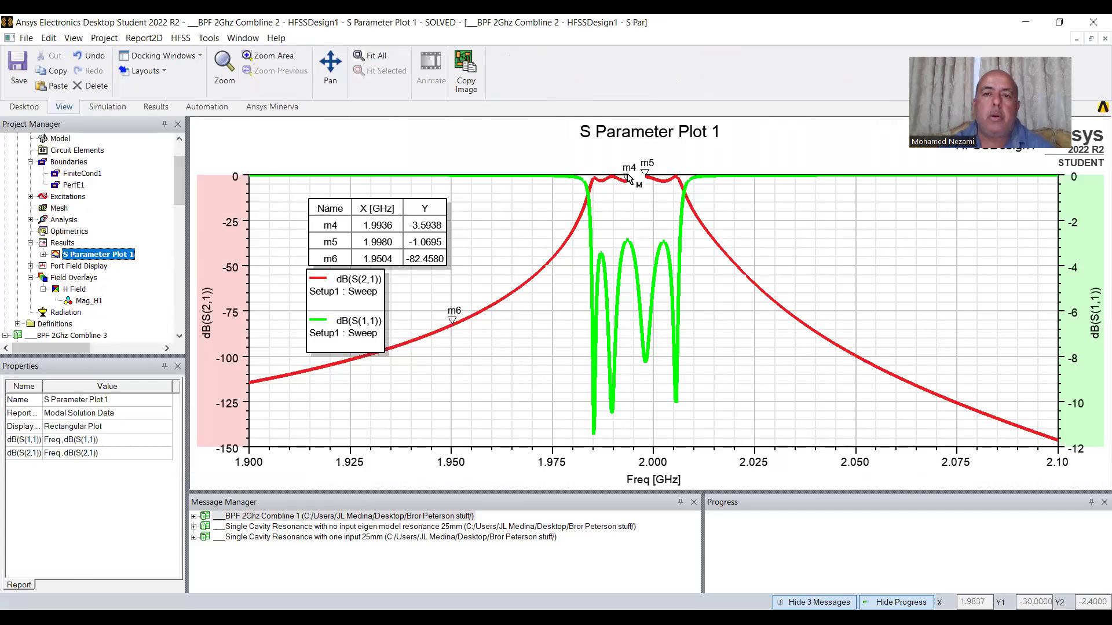
mouse_move(629, 178)
left_mouse_down()
mouse_move(596, 175)
mouse_move(594, 215)
left_mouse_up()
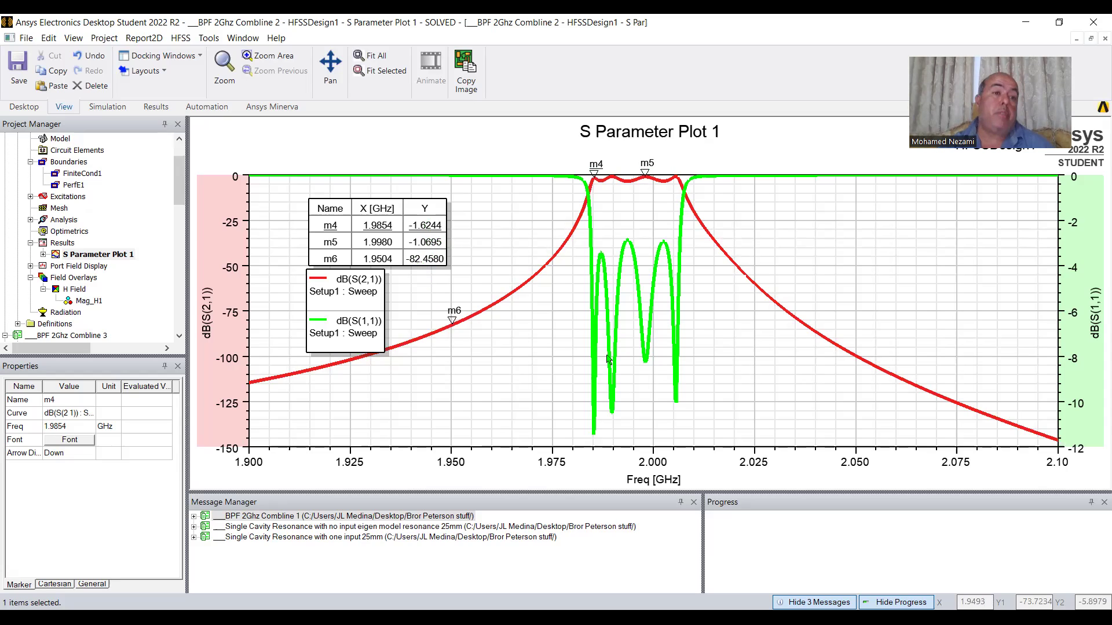
Open the BPF 2Ghz Combline 4 model and examine its four resonators and housing from several angles
scroll(130, 174, "up", 2)
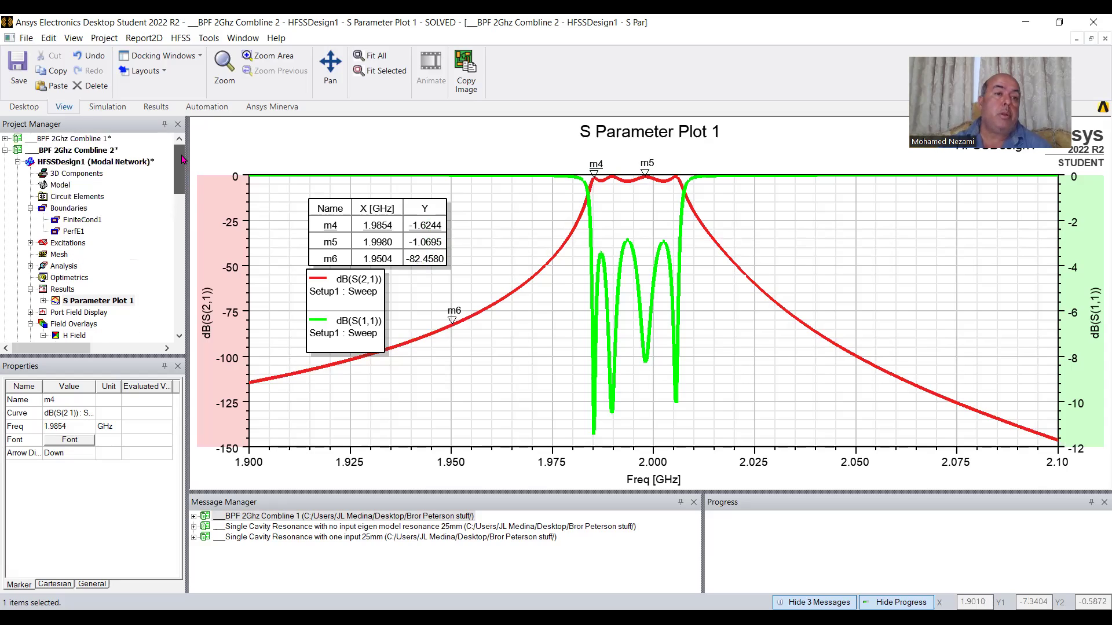
left_click(19, 163)
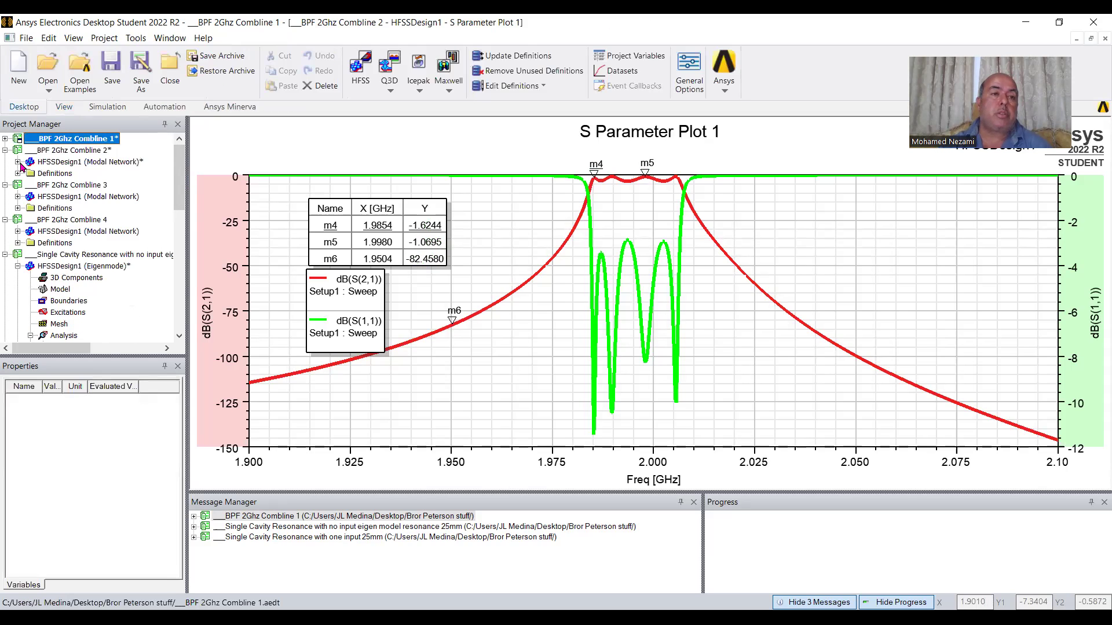
double_click(73, 233)
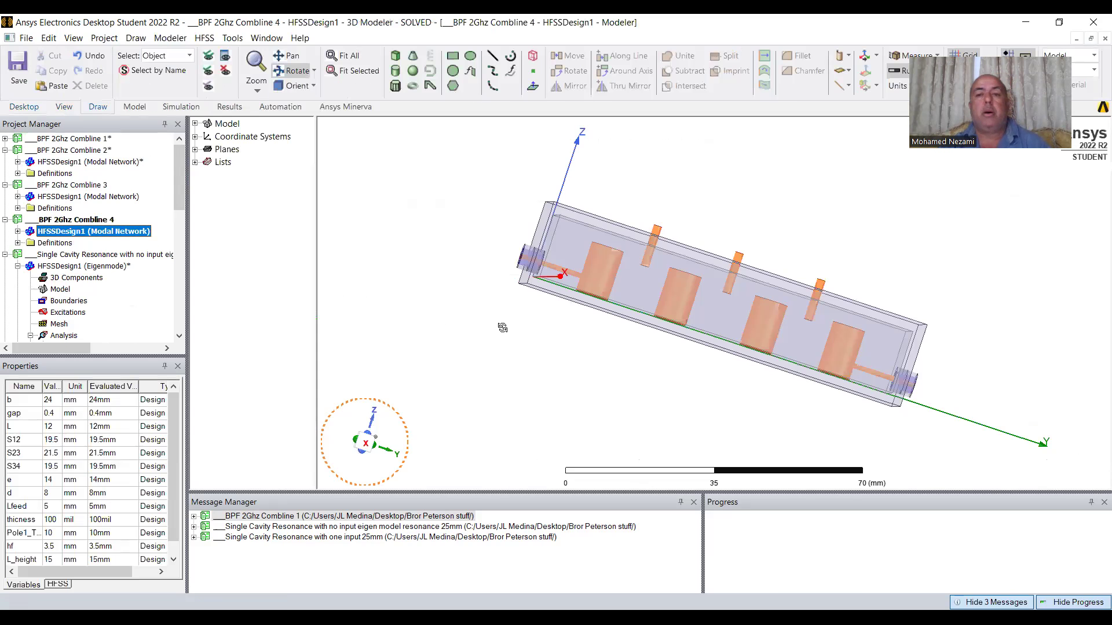
left_click_drag(614, 347, 613, 346)
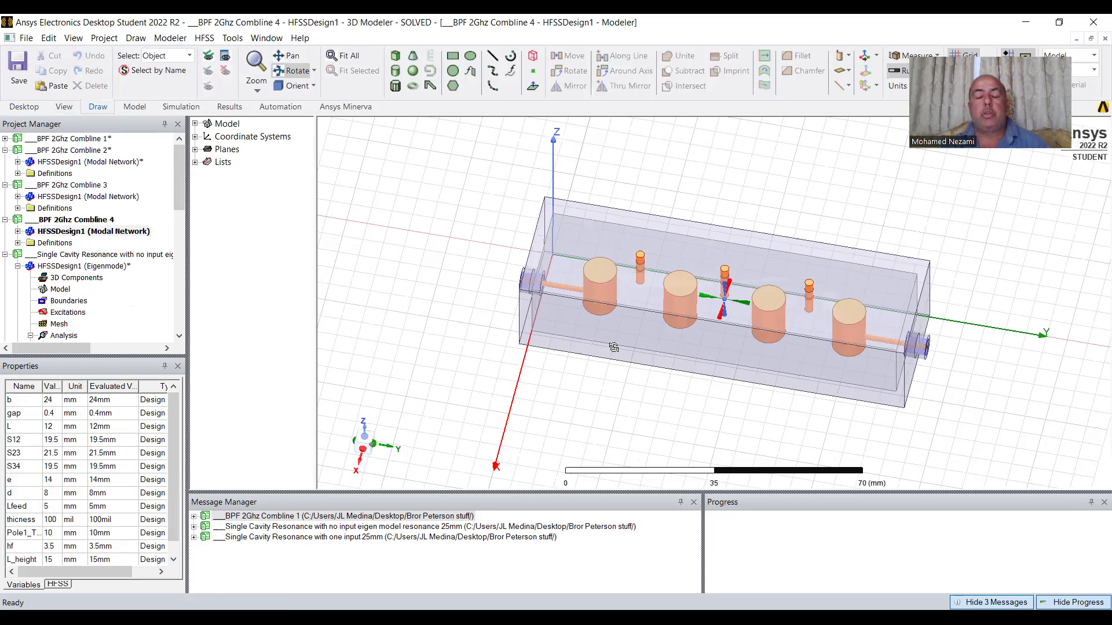
left_click_drag(779, 373, 638, 282)
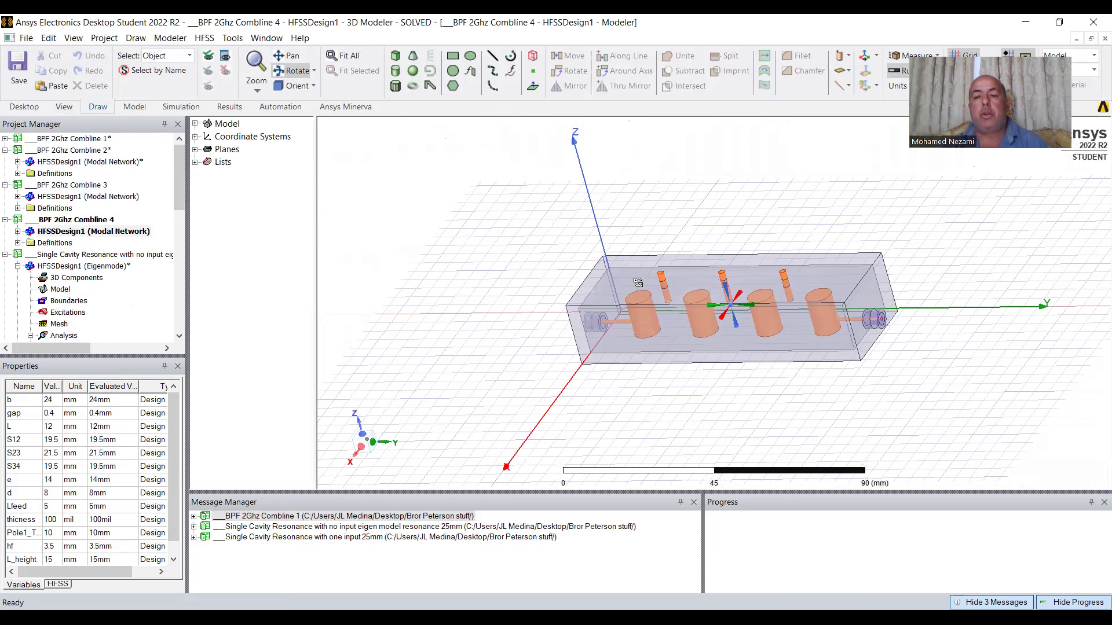
left_click_drag(690, 318, 637, 327)
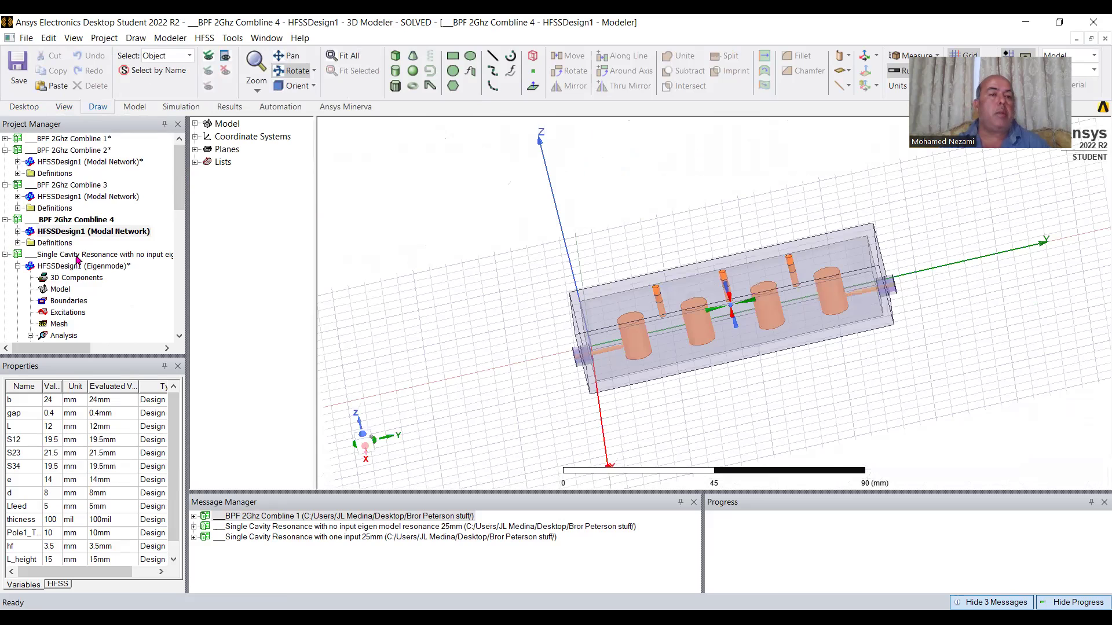
Display S Parameter Plot 1 of the BPF 2Ghz Combline 4 design
left_click(19, 231)
left_click(30, 300)
double_click(87, 313)
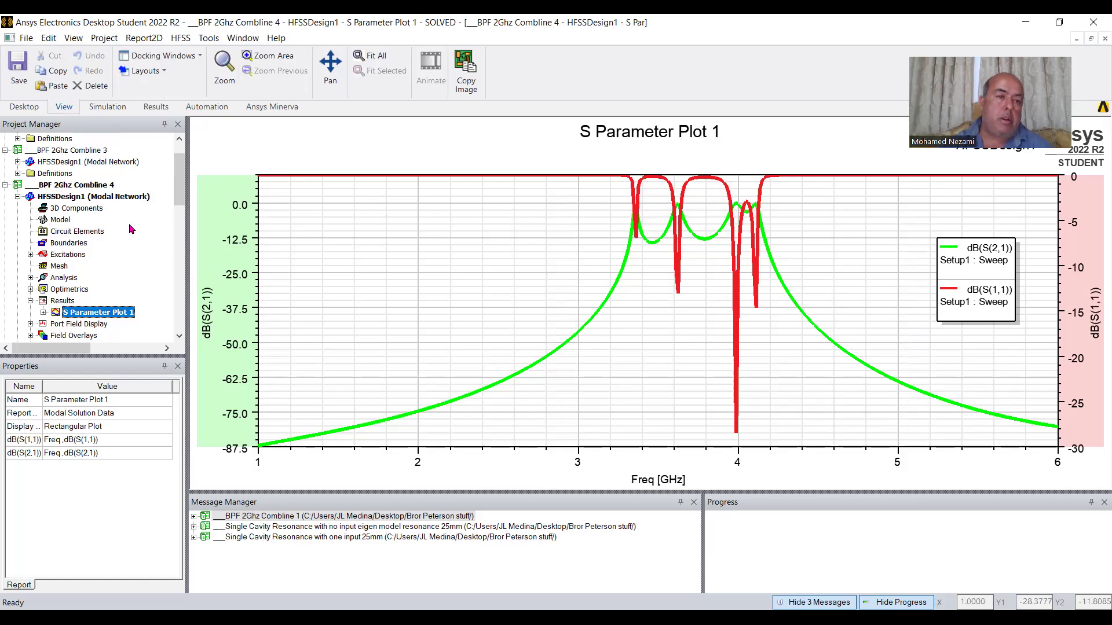
Return to the Combline 4 model and examine the tuning screws between the resonators up close from above and the side
double_click(102, 200)
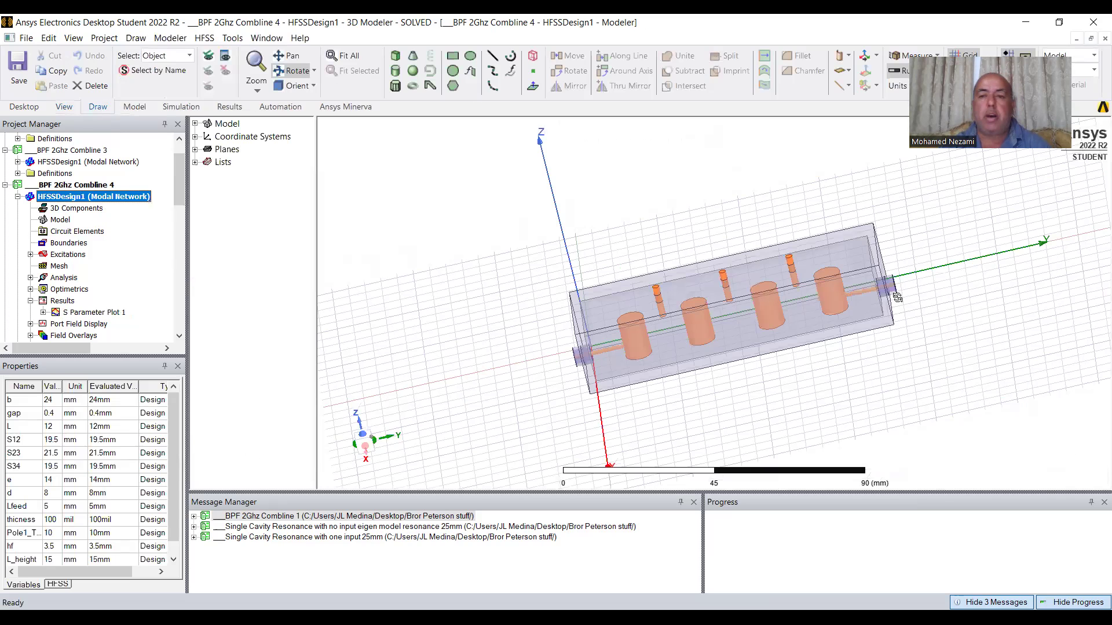
left_click_drag(821, 326, 827, 317)
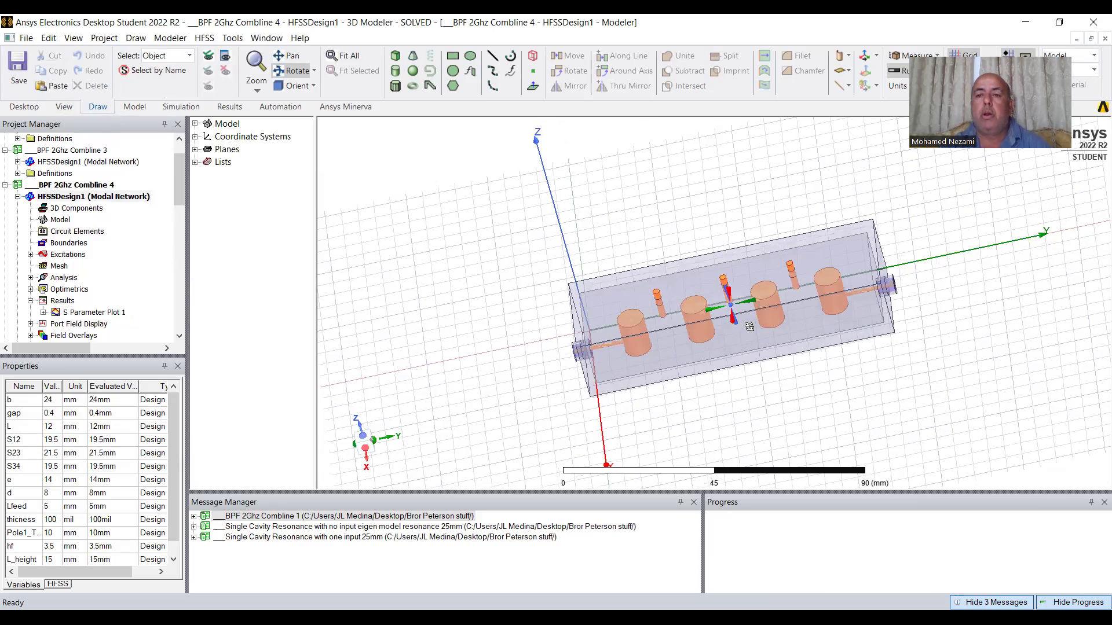
scroll(749, 326, "up", 2)
left_click_drag(765, 304, 765, 289)
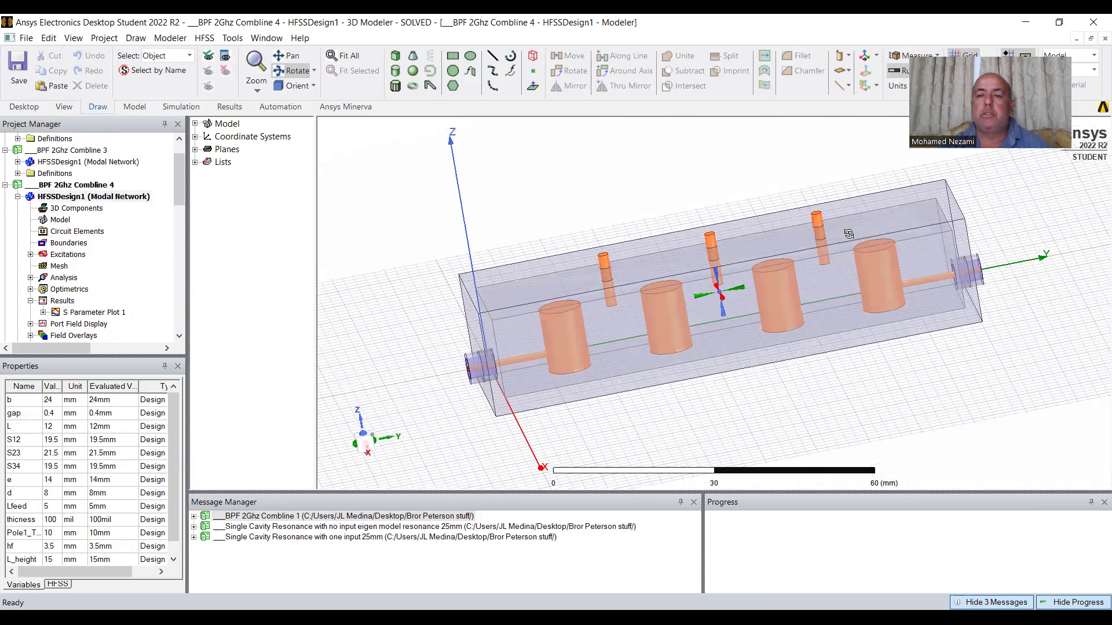
left_click_drag(849, 234, 541, 323)
left_click_drag(759, 279, 822, 209)
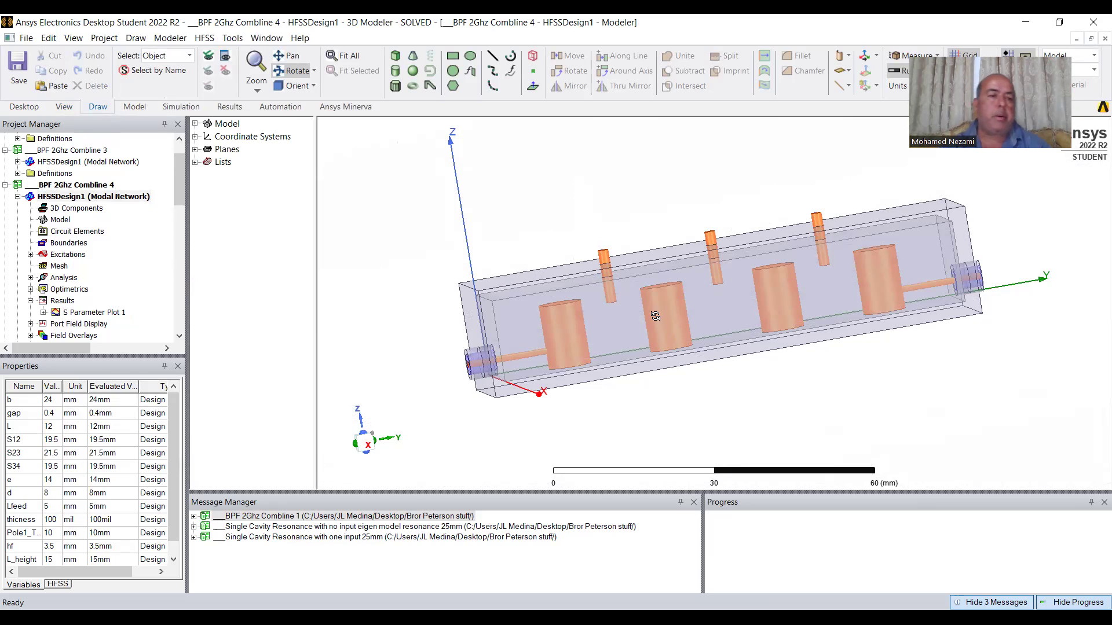
Open the single-cavity eigenmode model and collapse the BPF 2Ghz Combline 4 design in the project tree
left_click_drag(177, 169, 180, 220)
double_click(84, 210)
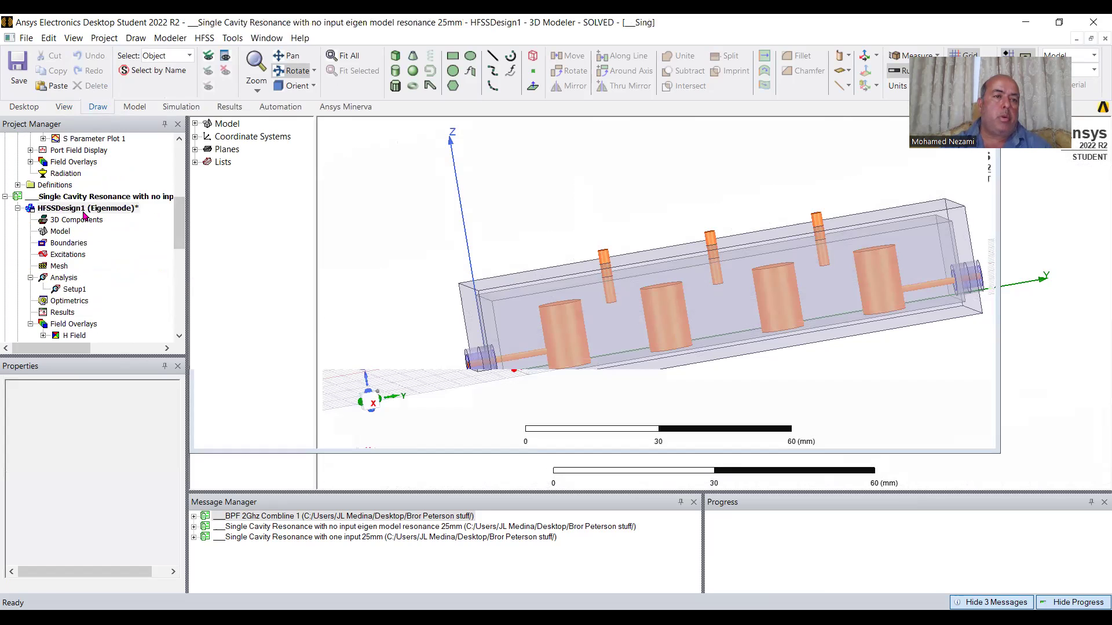
left_click_drag(180, 232, 186, 173)
left_click(71, 233)
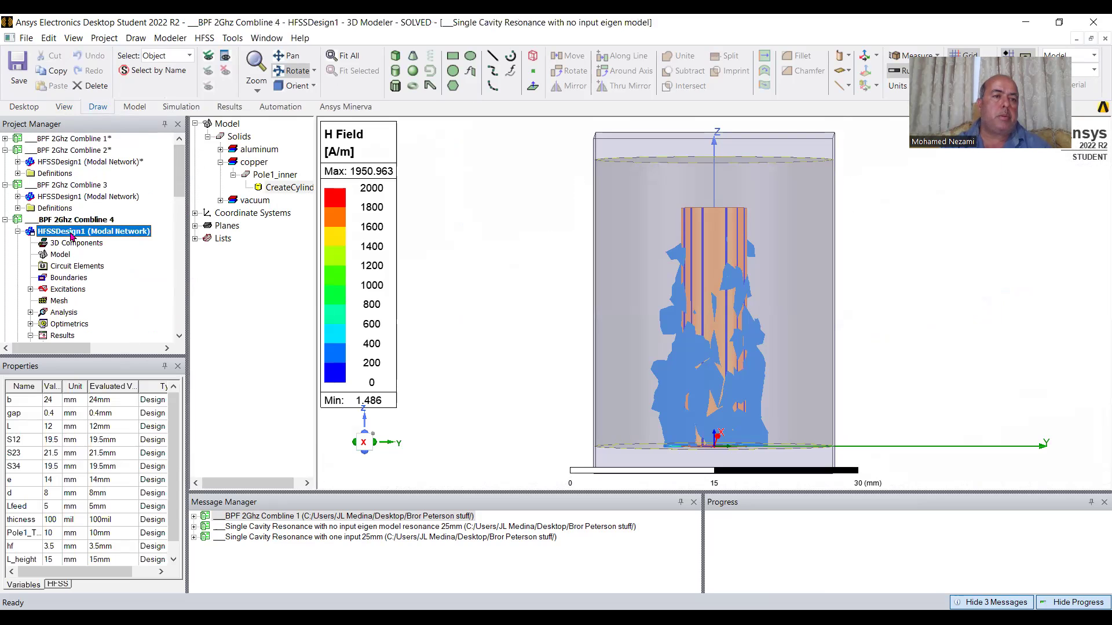
left_click(18, 232)
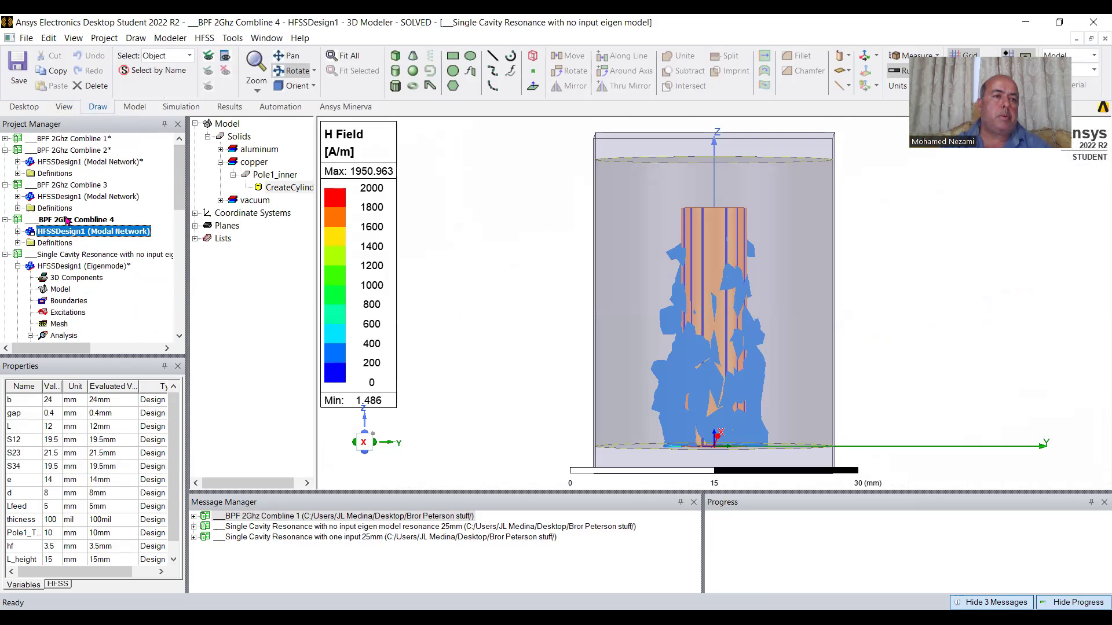
Open the BPF 2Ghz Combline 3 model, examine its resonators and tuning screws from several angles, and display its S Parameter Plot 1
left_click(79, 197)
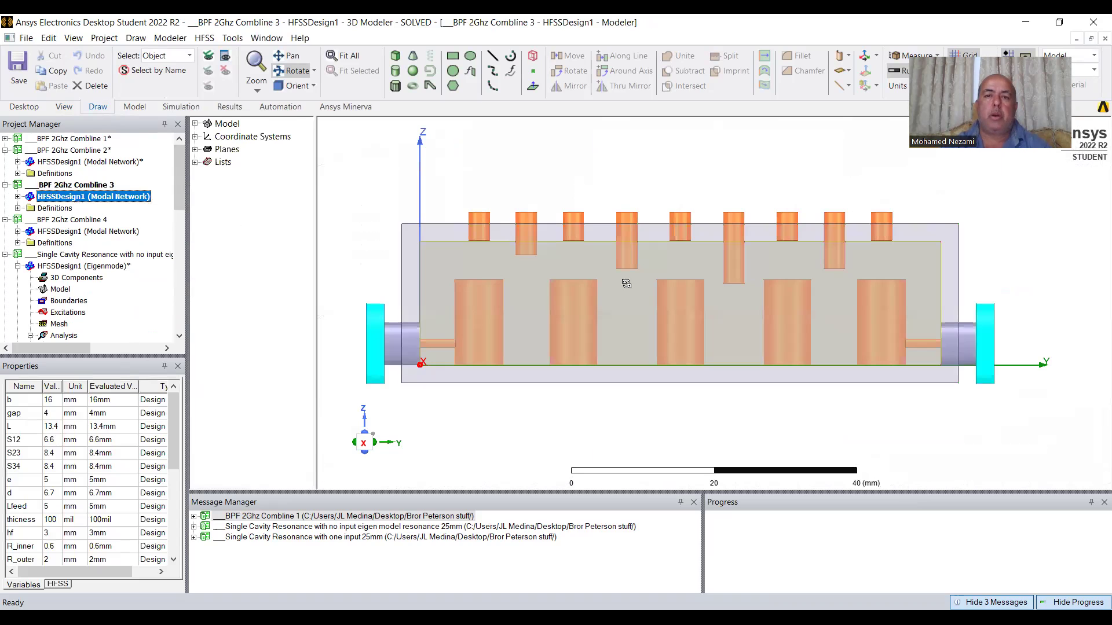
mouse_move(665, 263)
left_mouse_down()
mouse_move(663, 321)
mouse_move(673, 291)
mouse_move(704, 380)
left_mouse_up()
scroll(644, 346, "down", 2)
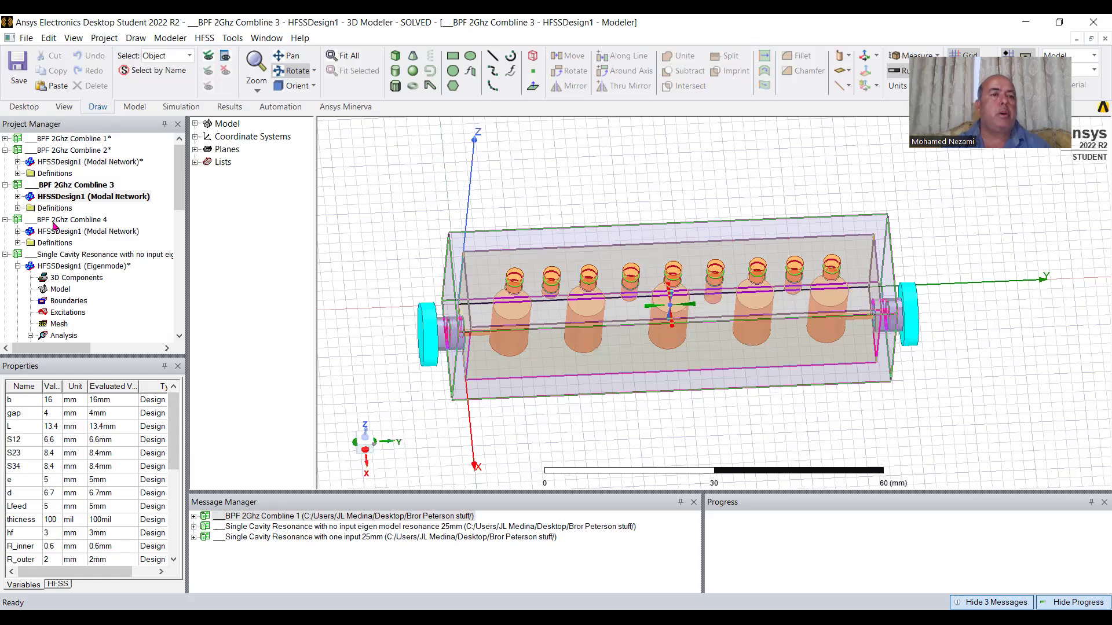
left_click(18, 199)
left_click_drag(561, 324, 565, 262)
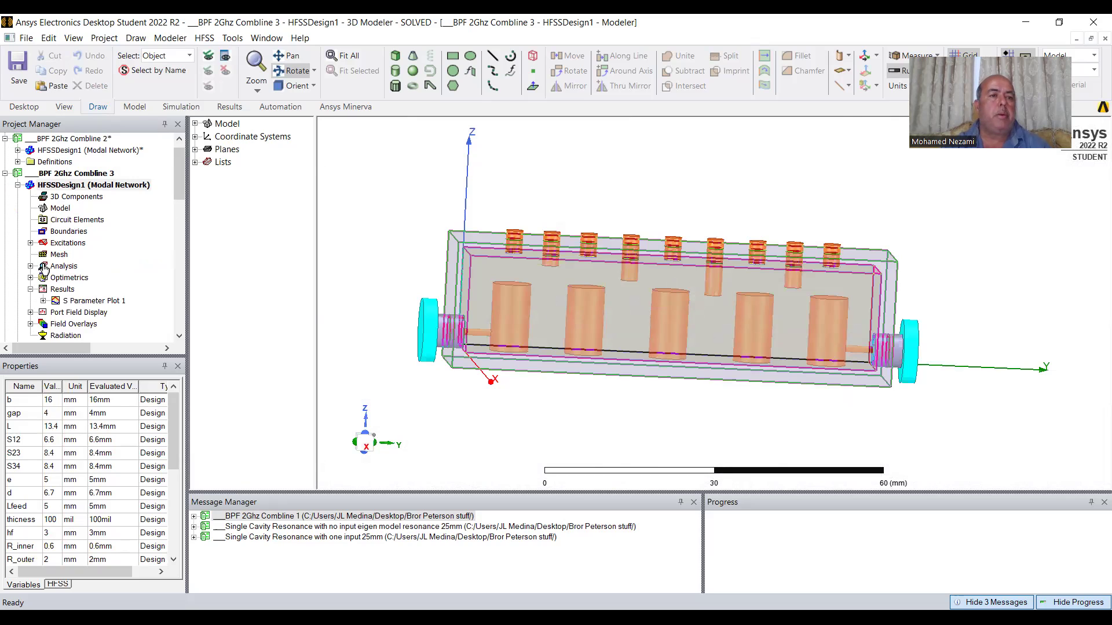
double_click(71, 301)
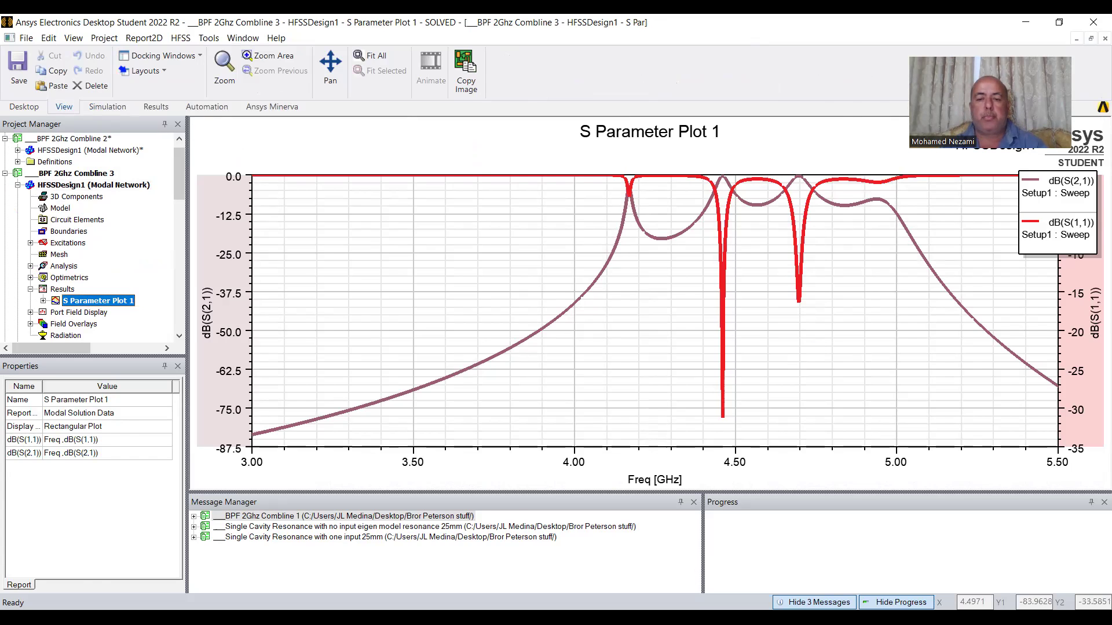
Switch to the PowerPoint presentation and start the slide show from the closing contact slide, number 50
key("alt+Tab")
left_click(955, 606)
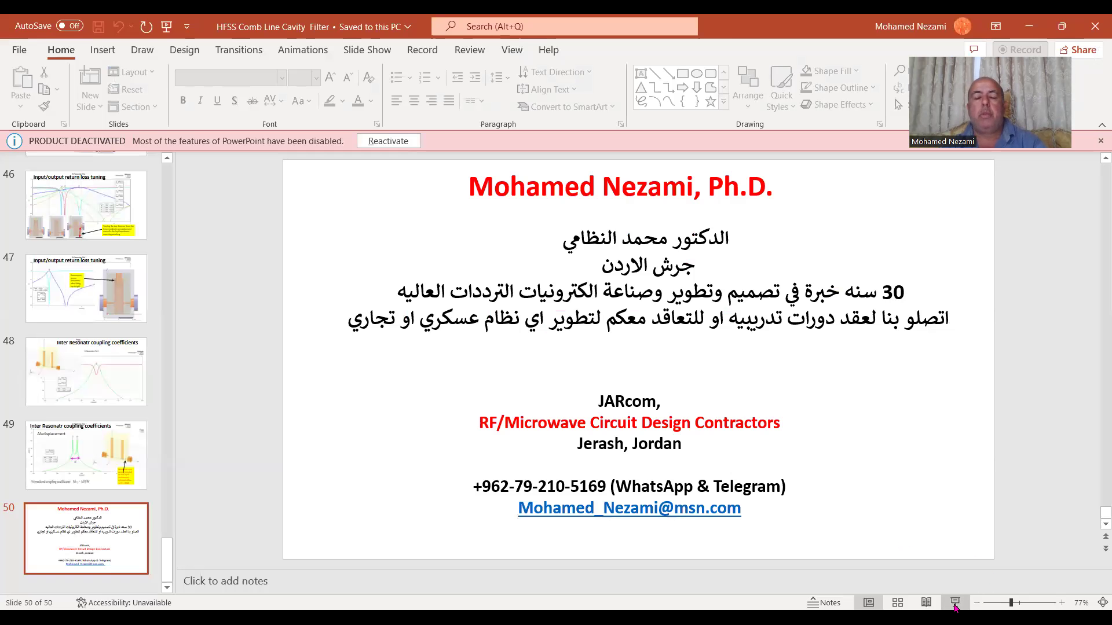